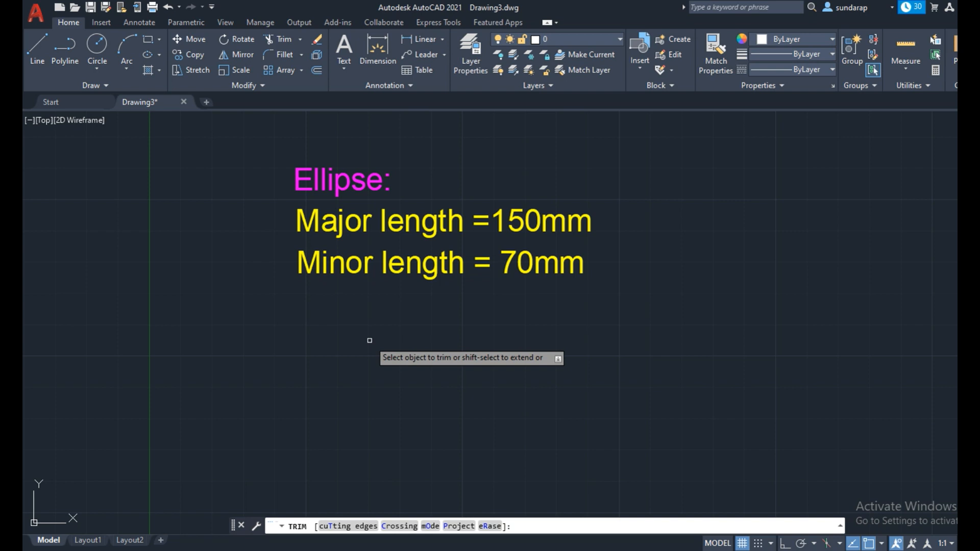
Cancel the running Trim command and zoom to show all of the drawing.
key("Escape")
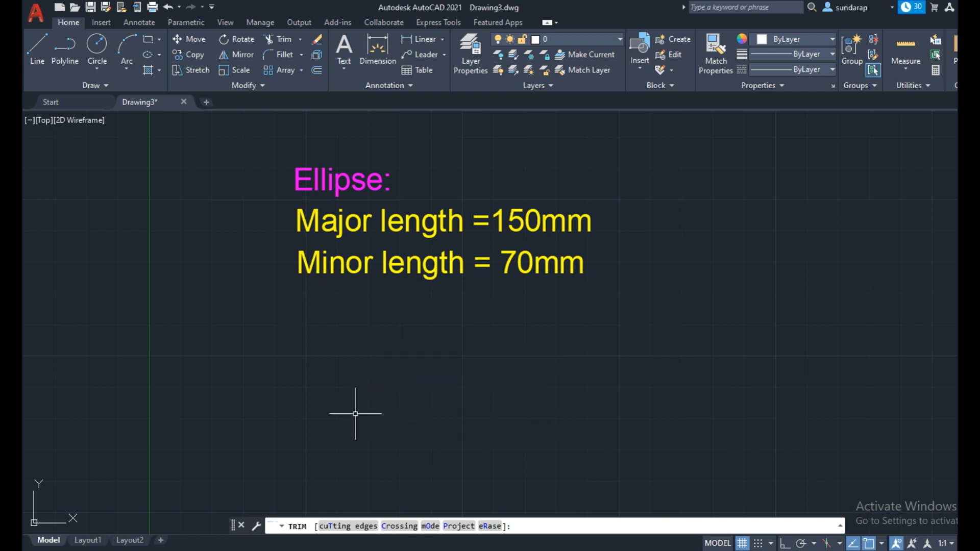
left_click(314, 529)
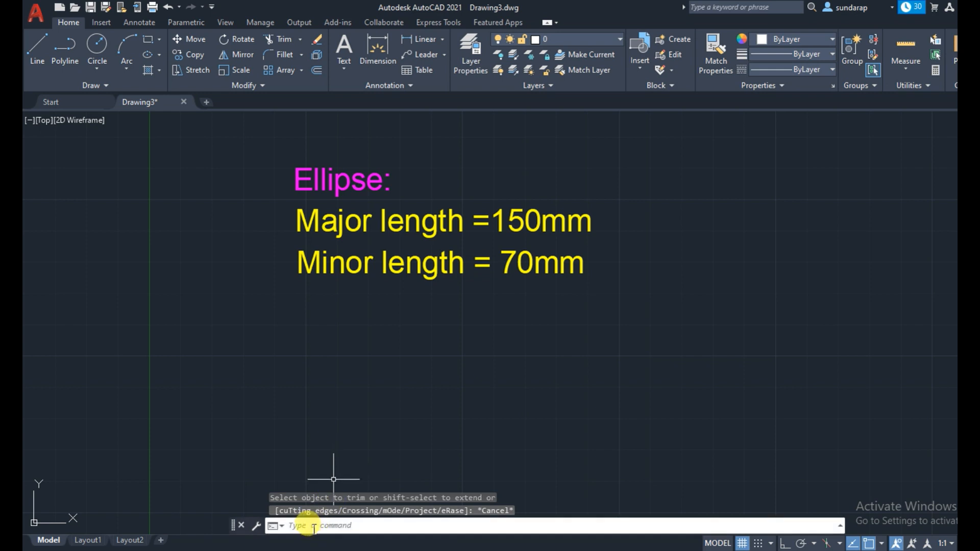
type("a")
key("BackSpace")
type("z")
key("Return")
type("a")
key("Return")
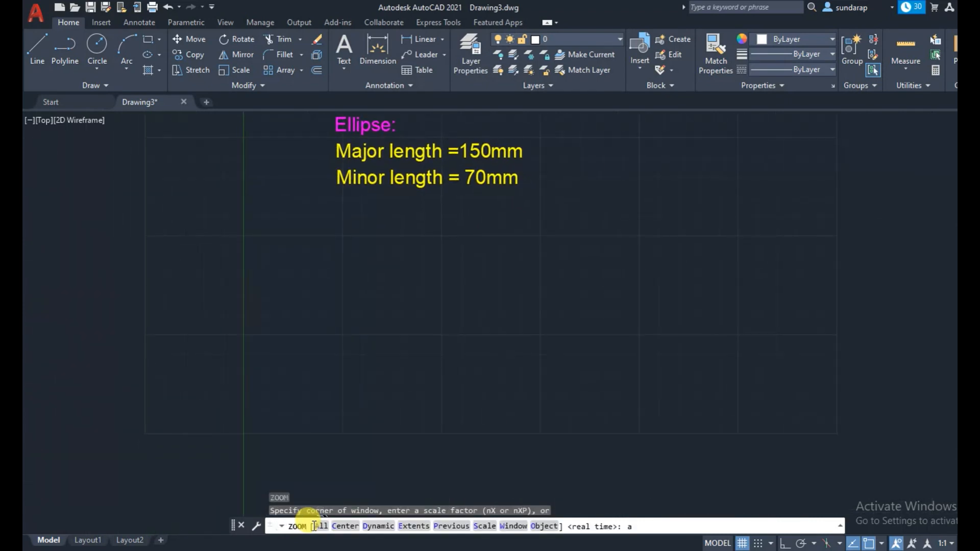
Draw a closed 150 by 70 mm rectangle below the notes with the Line command and Ortho on.
left_click(39, 59)
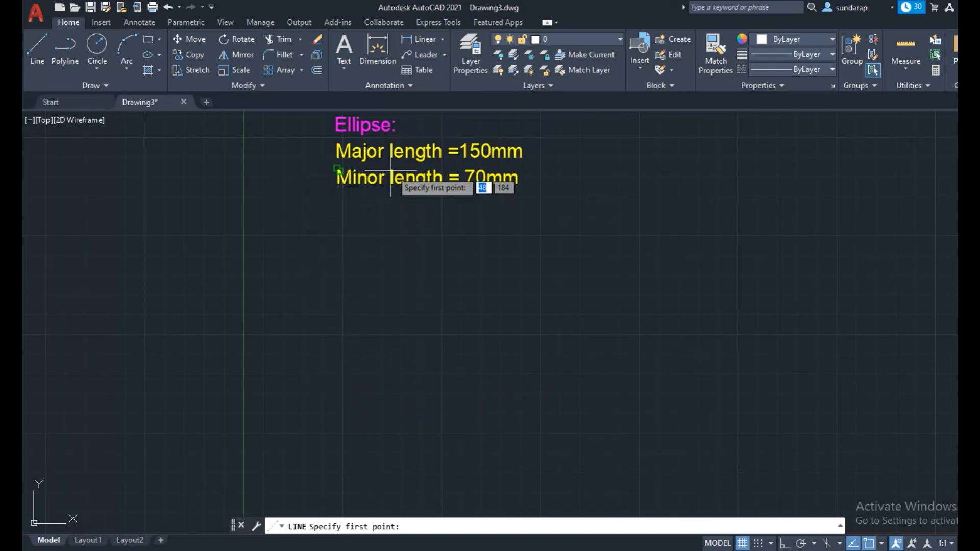
left_click(344, 430)
key("F8")
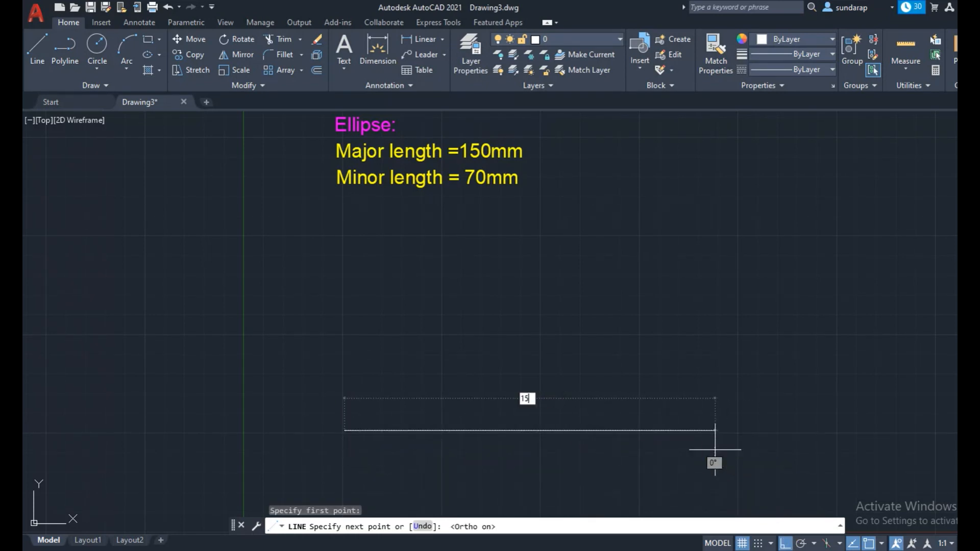
key("Return")
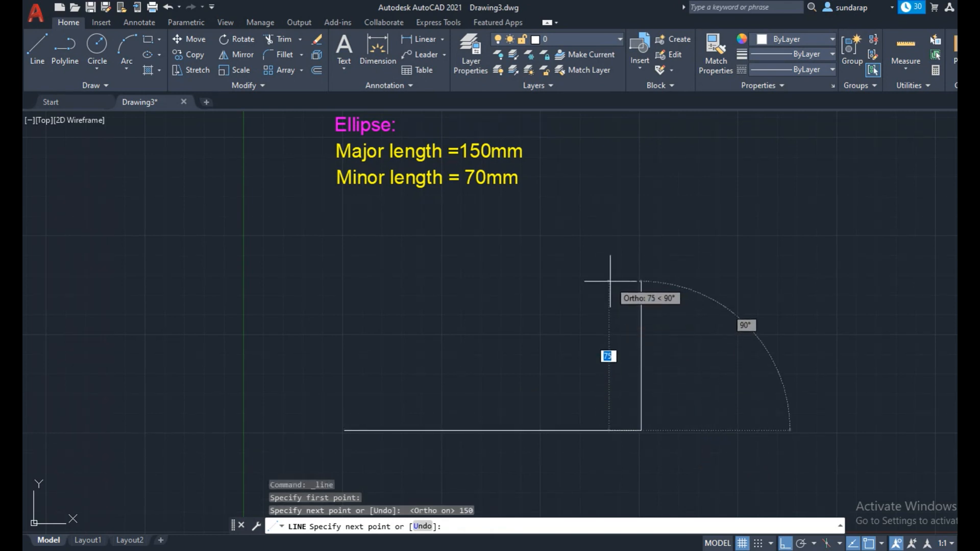
type("70")
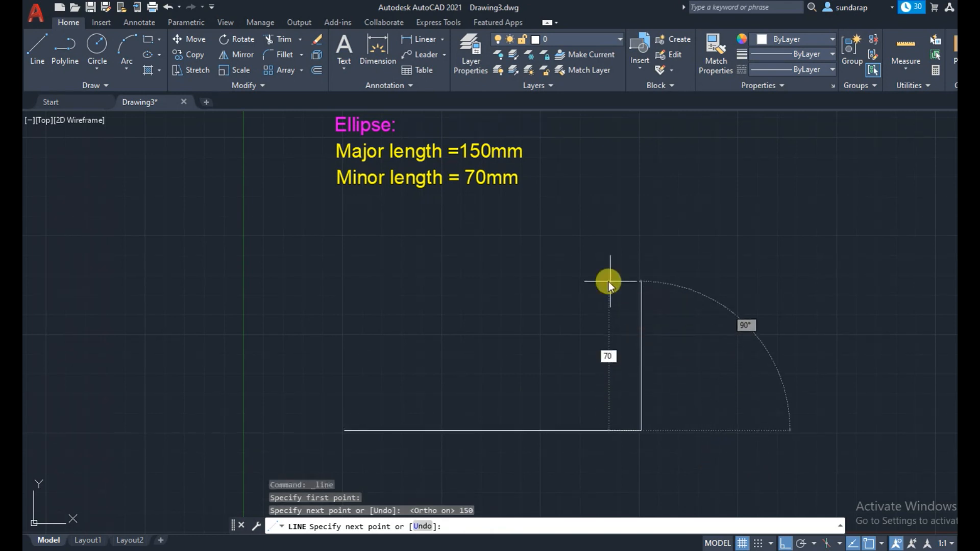
key("Return")
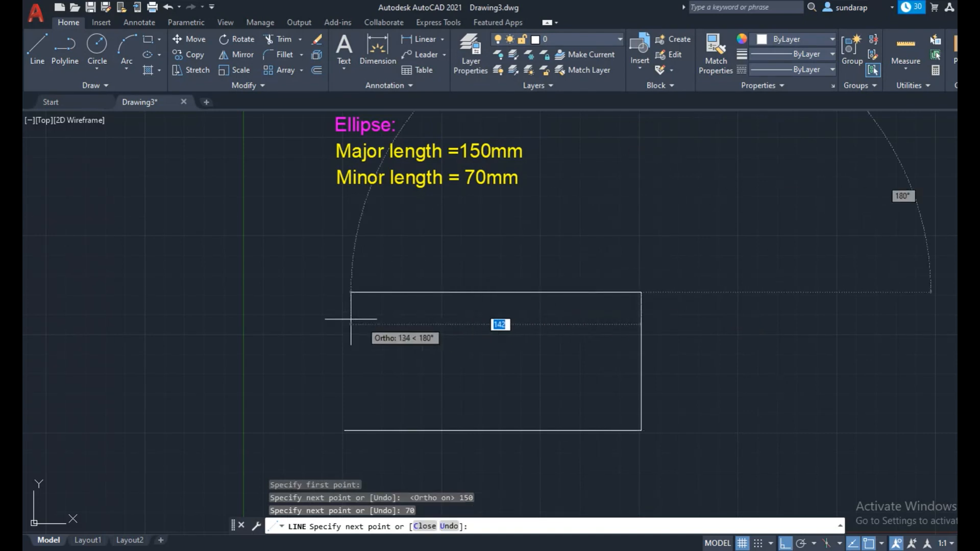
type("150")
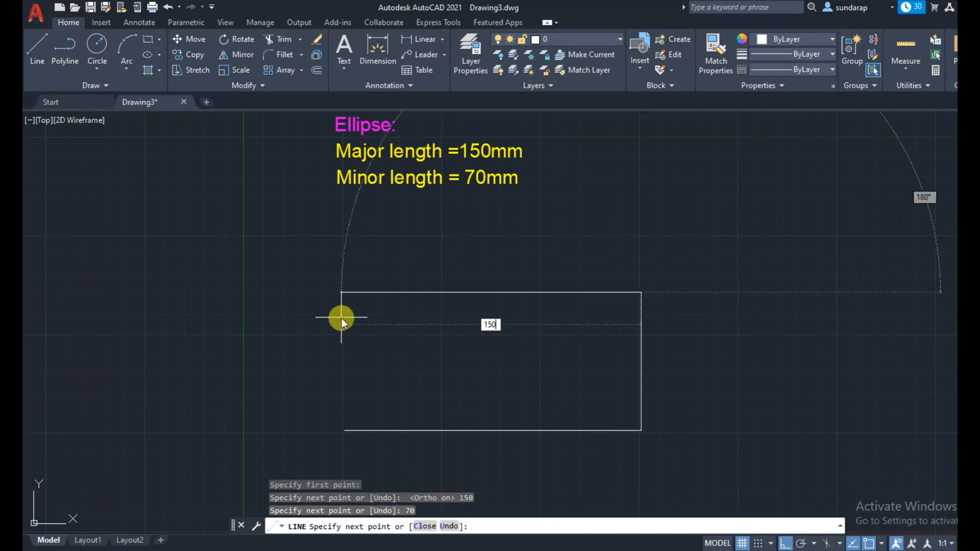
key("Return")
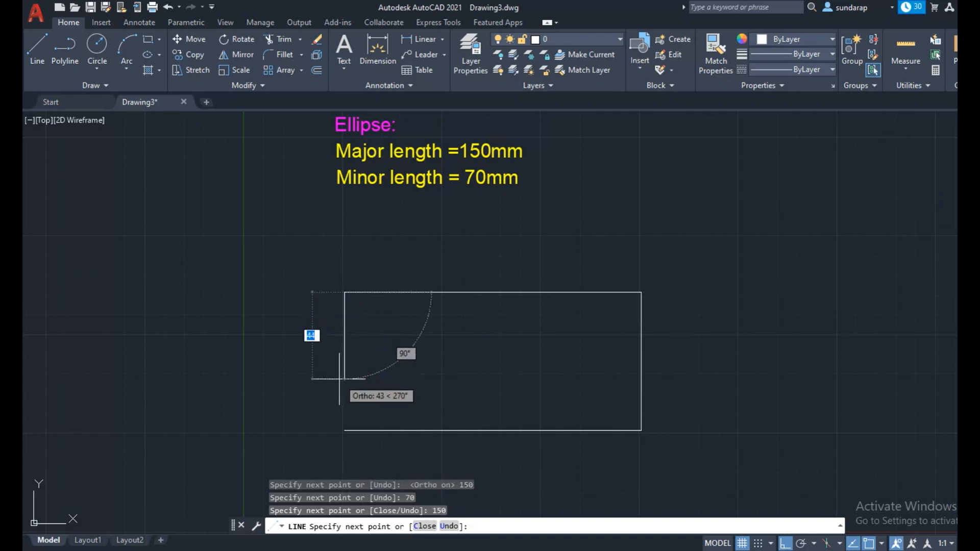
type("c")
key("Return")
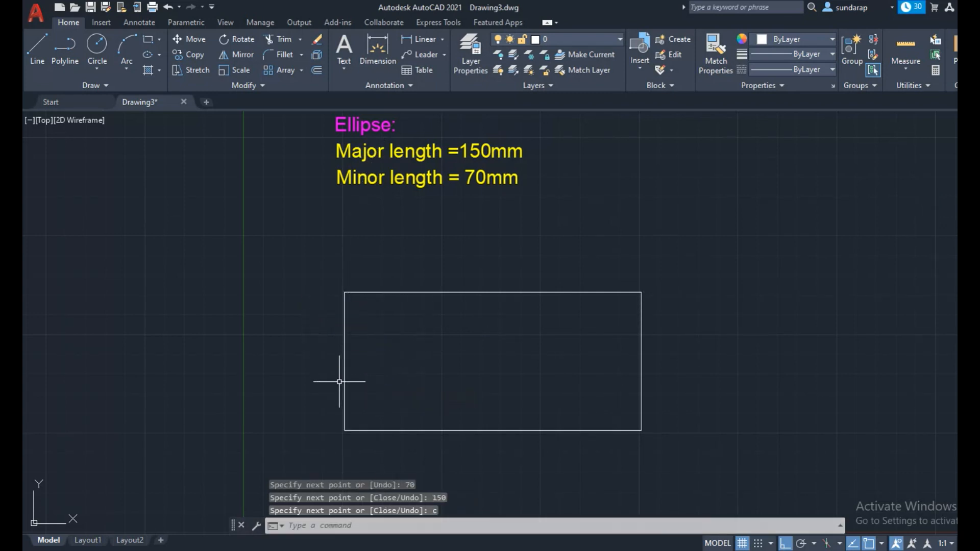
Draw a vertical centre line from the midpoint of the rectangle's top edge to the midpoint of its bottom edge.
mouse_move(424, 350)
middle_mouse_down()
mouse_move(372, 320)
mouse_move(368, 265)
middle_mouse_up()
scroll(368, 265, "up", 2)
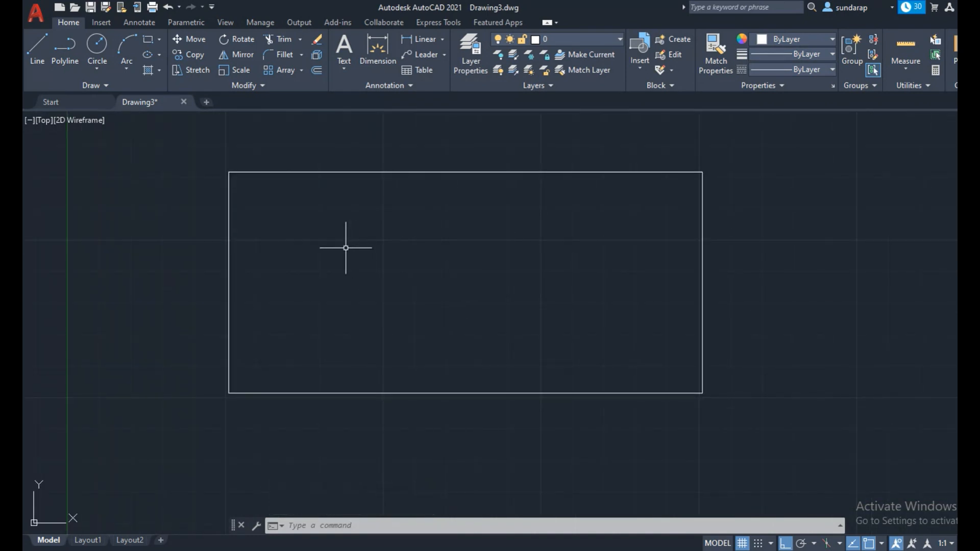
left_click(39, 50)
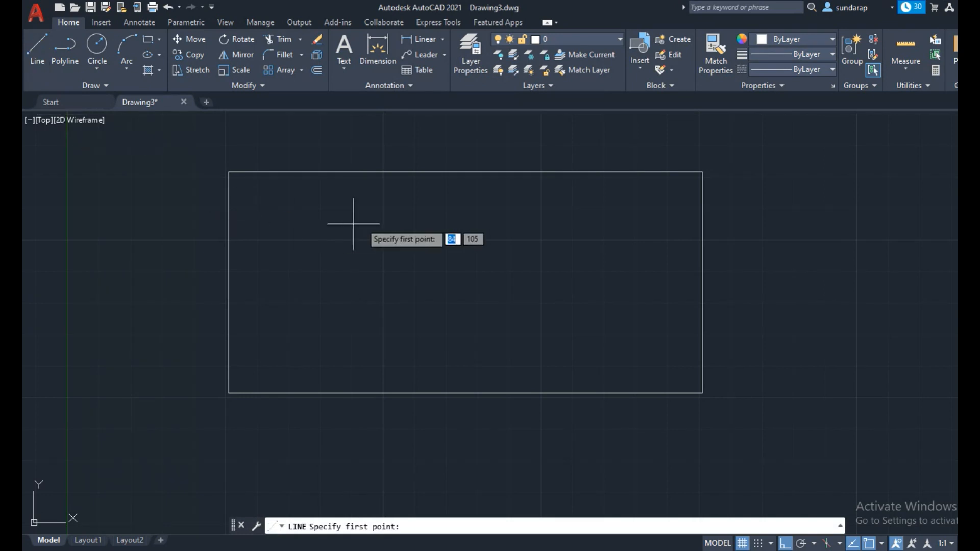
left_click(464, 172)
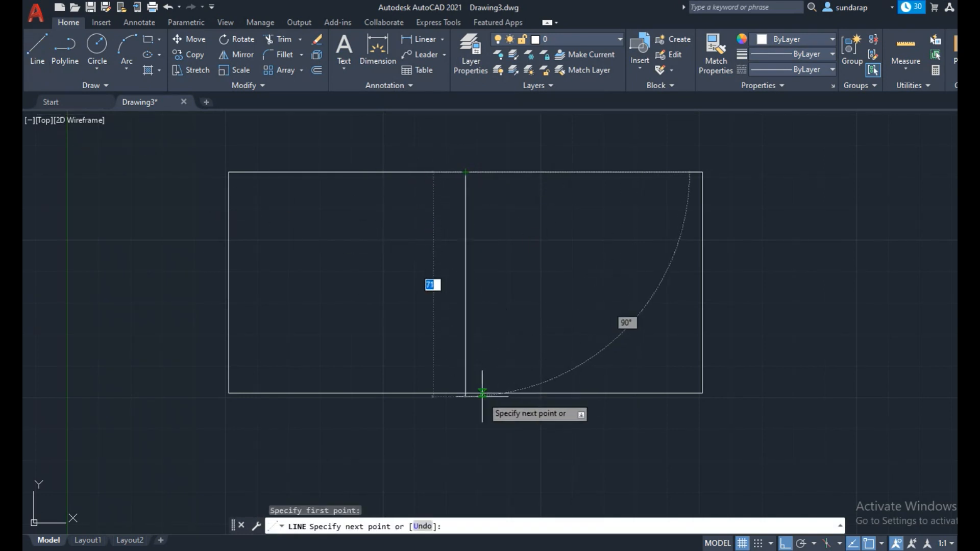
left_click(465, 393)
right_click(509, 311)
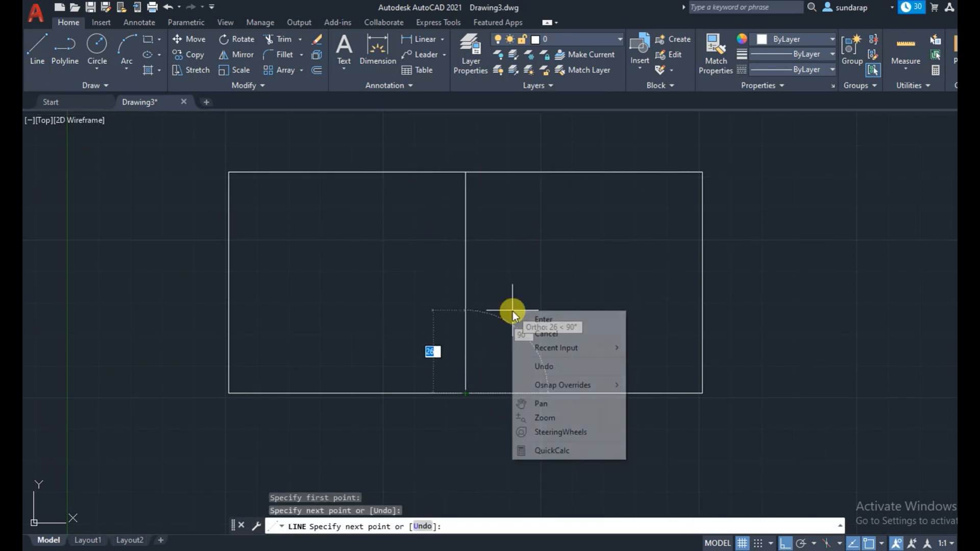
left_click(531, 320)
Draw a horizontal centre line between the midpoints of the rectangle's left and right edges.
left_click(33, 53)
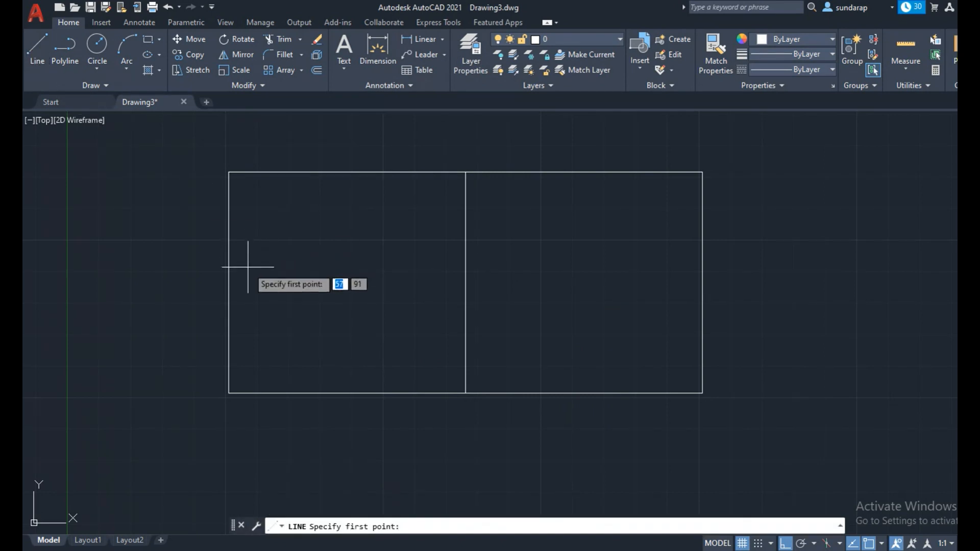
left_click(228, 282)
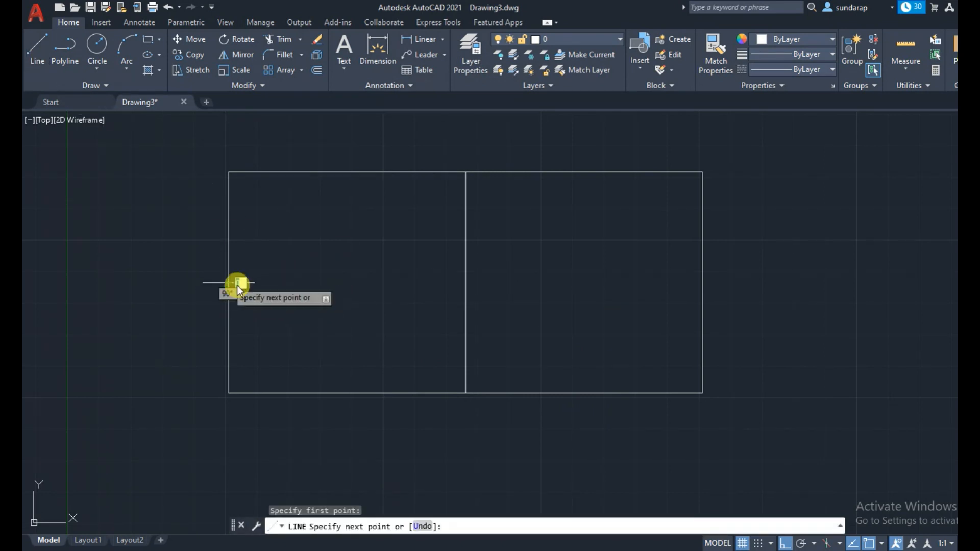
left_click(703, 282)
right_click(576, 330)
left_click(609, 340)
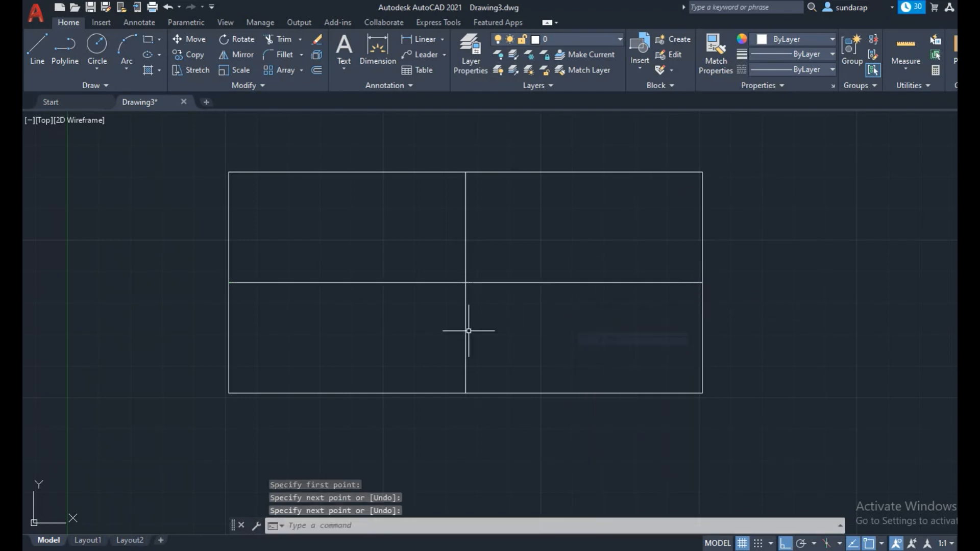
Divide the horizontal centre line into 10 segments.
middle_click_drag(415, 330, 451, 314)
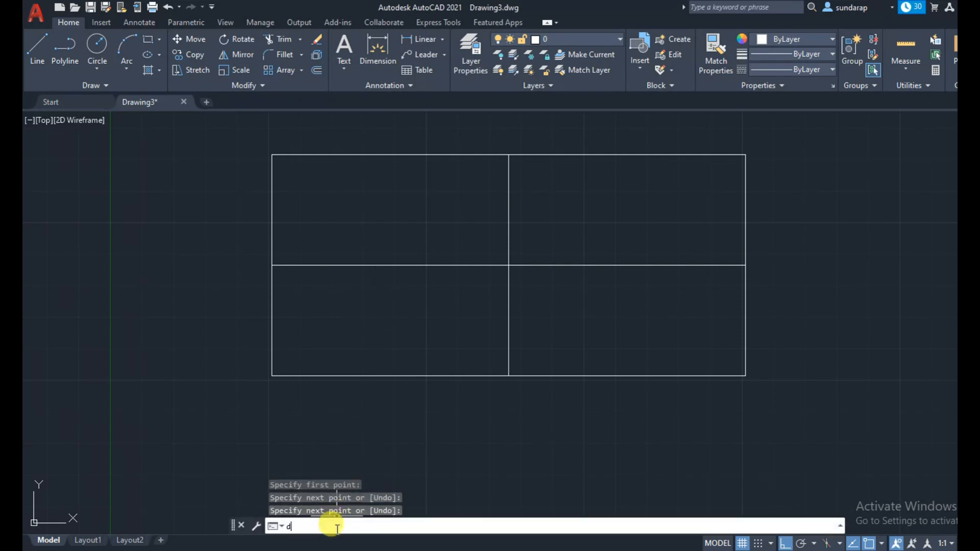
key("Return")
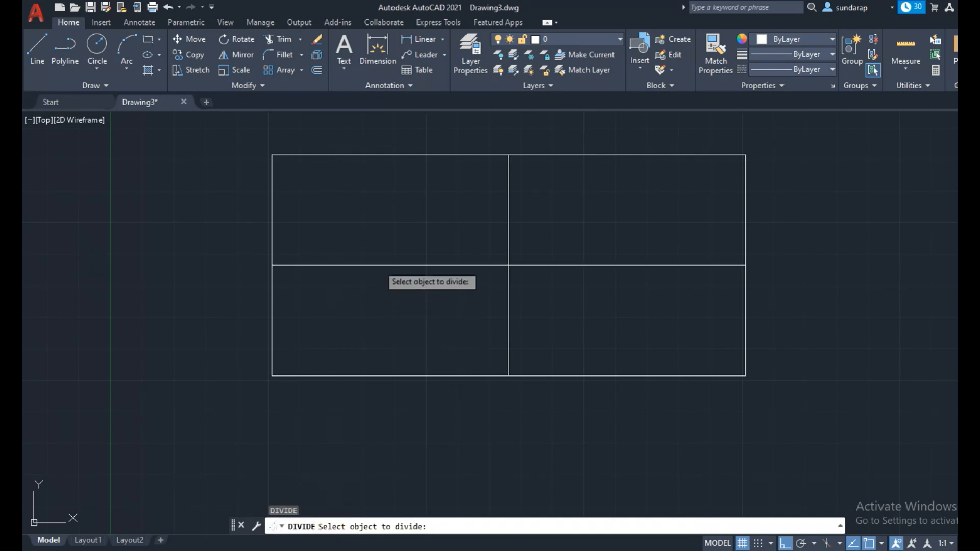
left_click(379, 266)
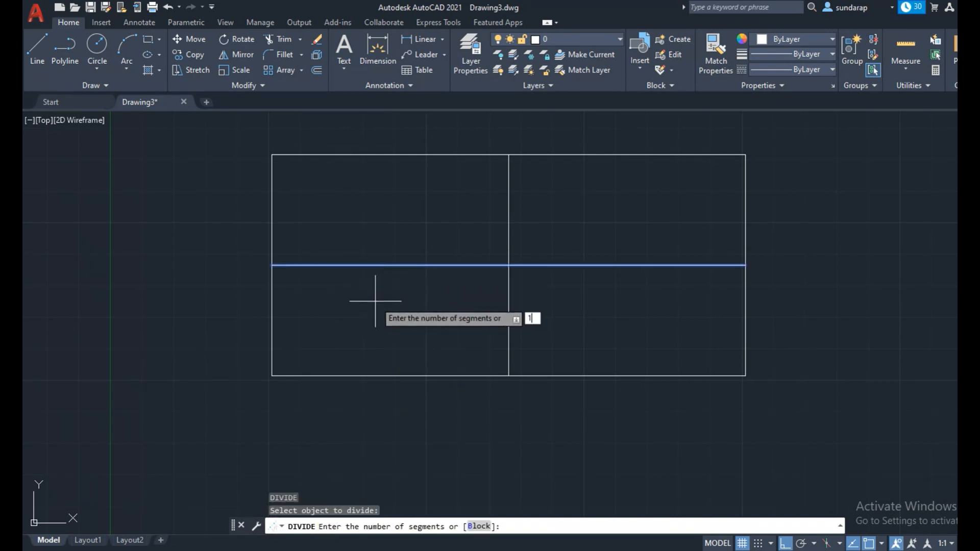
key("Return")
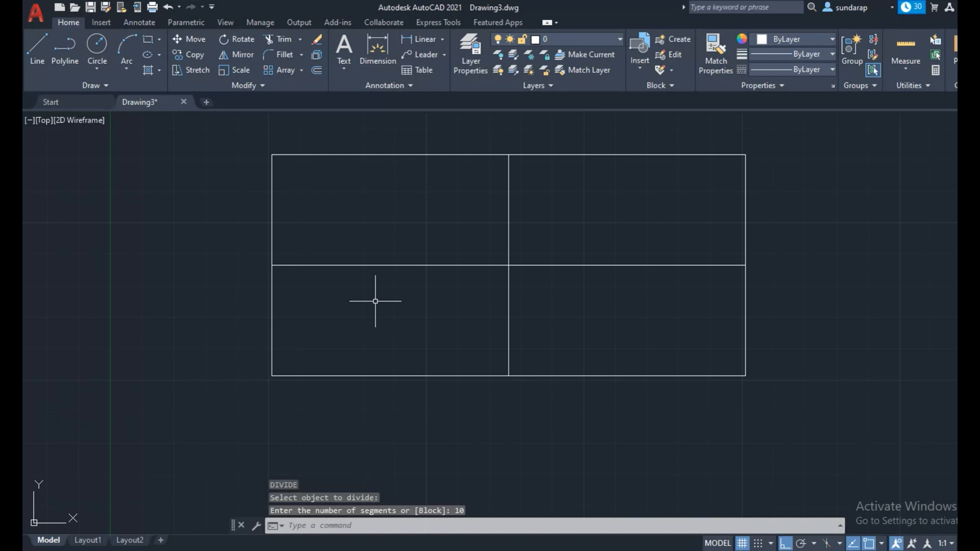
Change the point style to the circle with a cross through it.
left_click(312, 526)
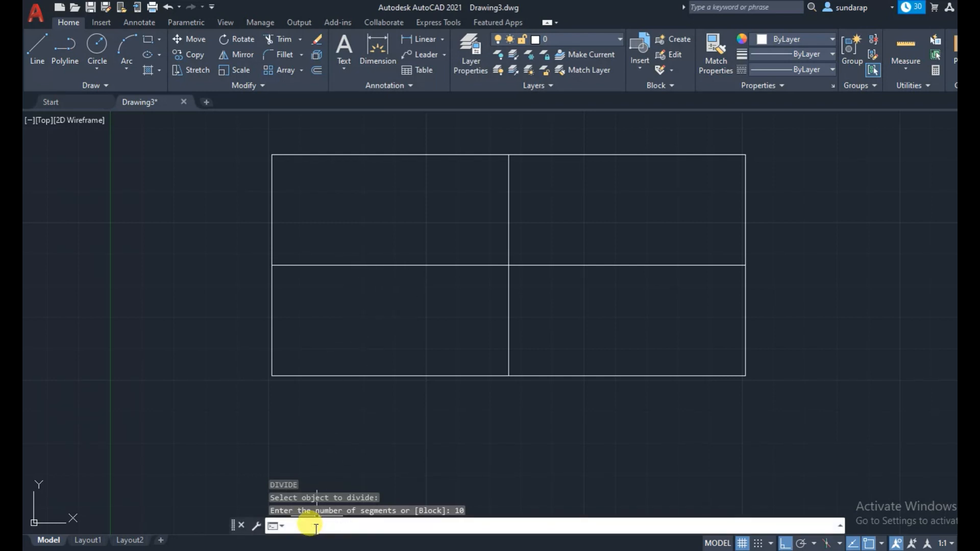
type("ddp")
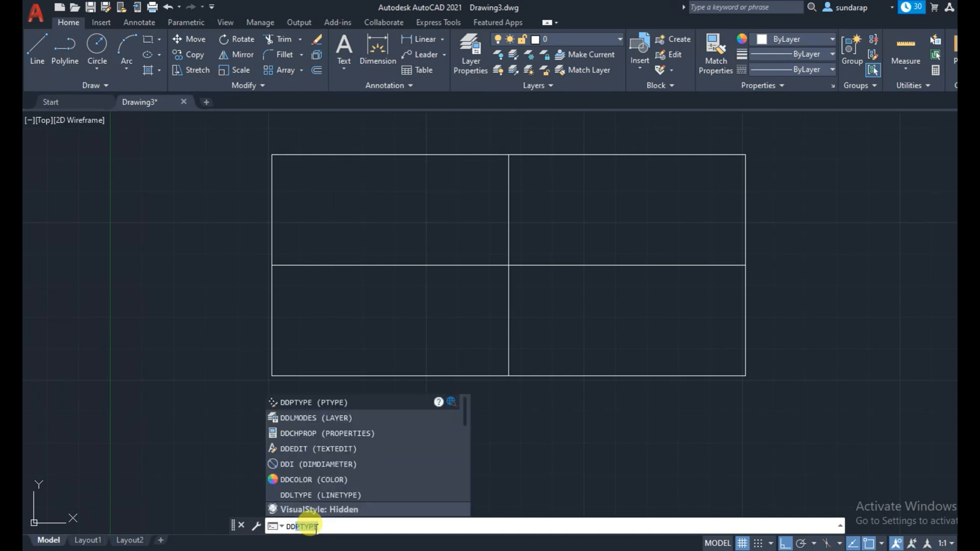
key("Return")
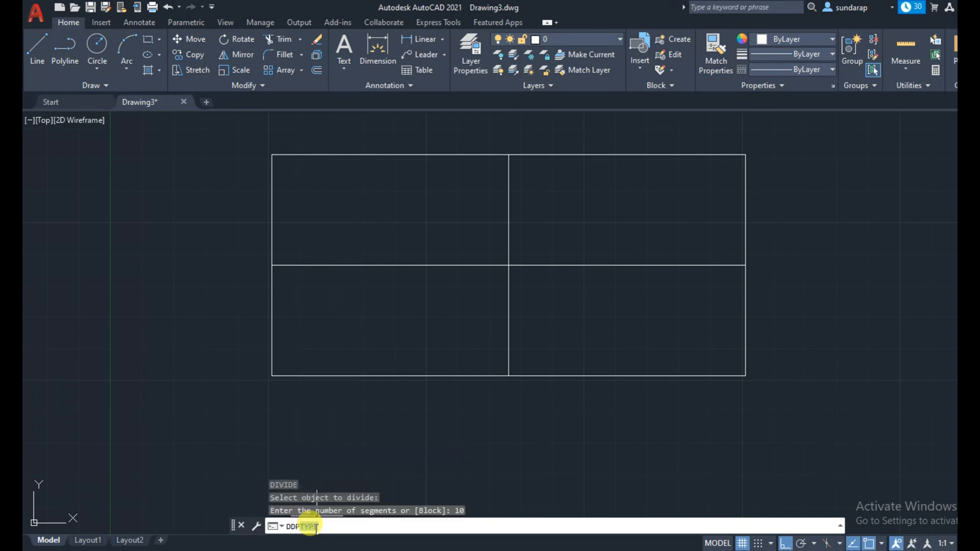
left_click(537, 223)
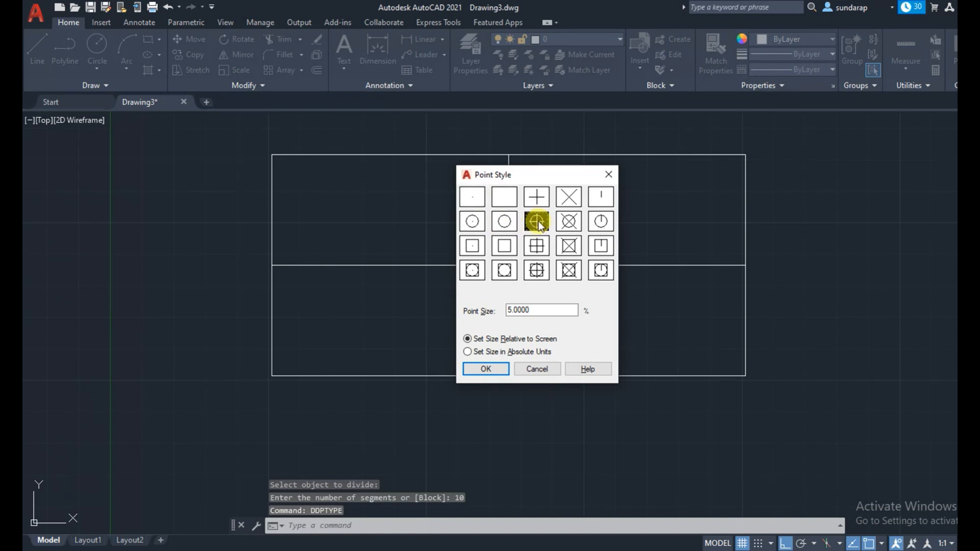
left_click(493, 367)
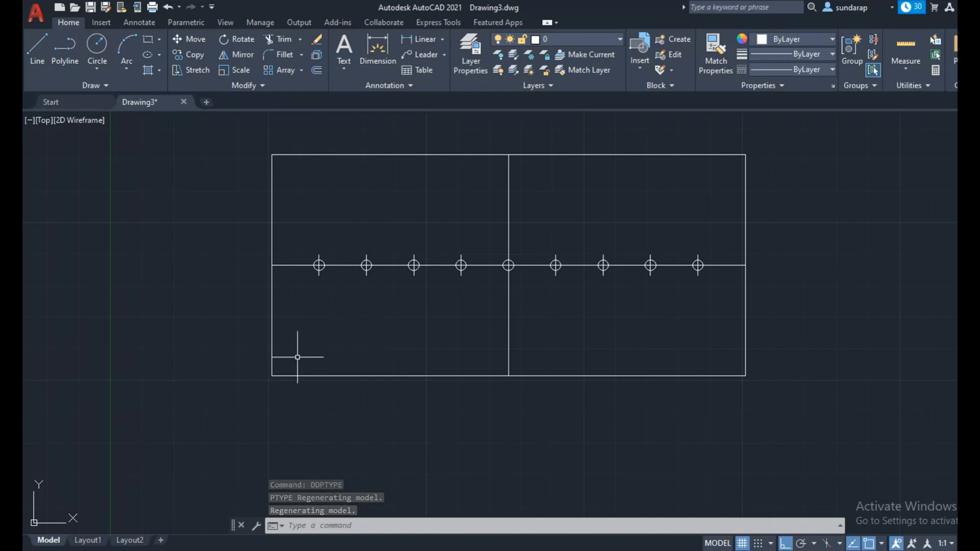
Divide the rectangle's left edge into 10 segments.
left_click(394, 521)
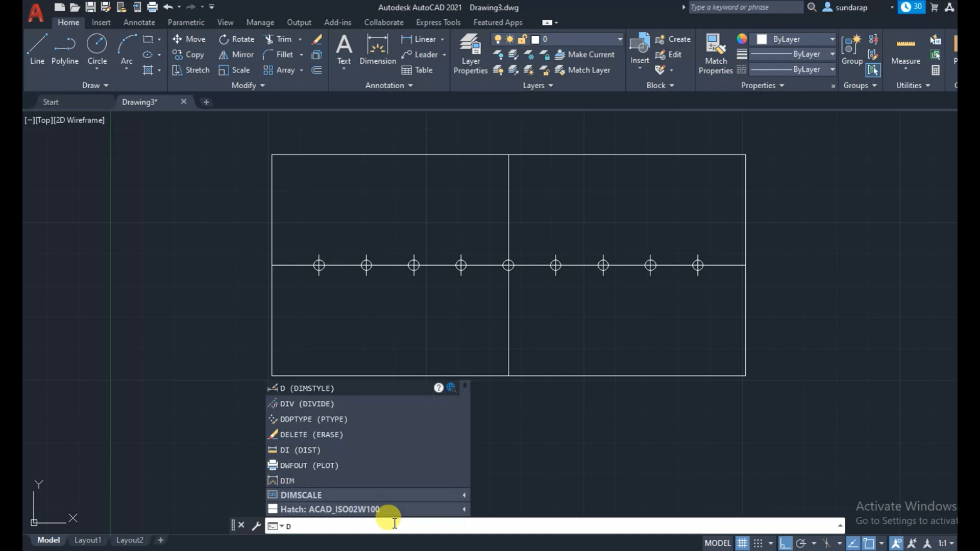
type("di")
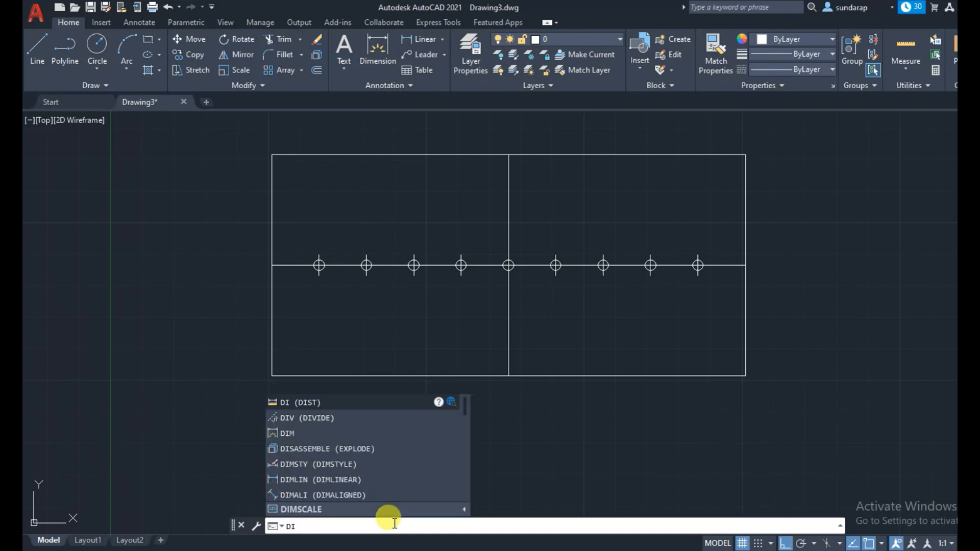
type("v")
key("Return")
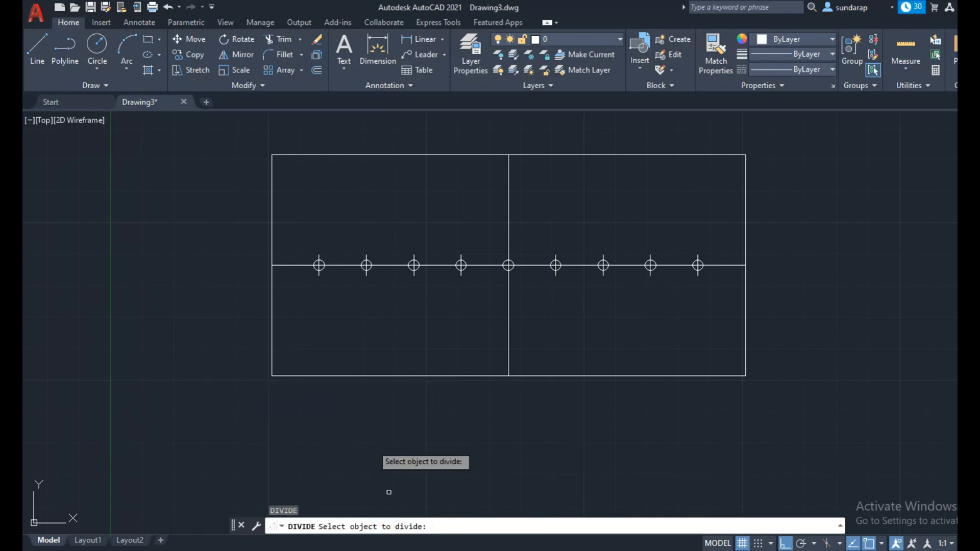
left_click(270, 286)
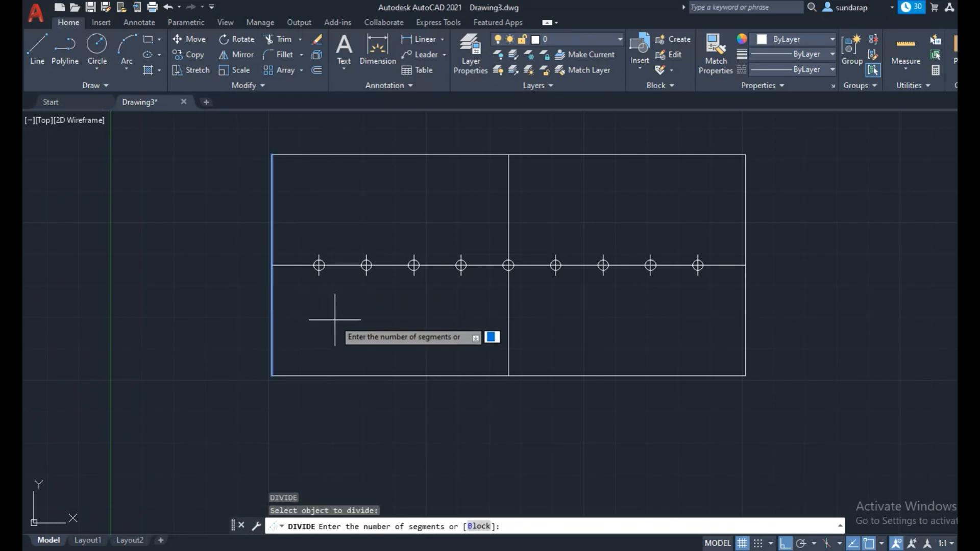
key("Return")
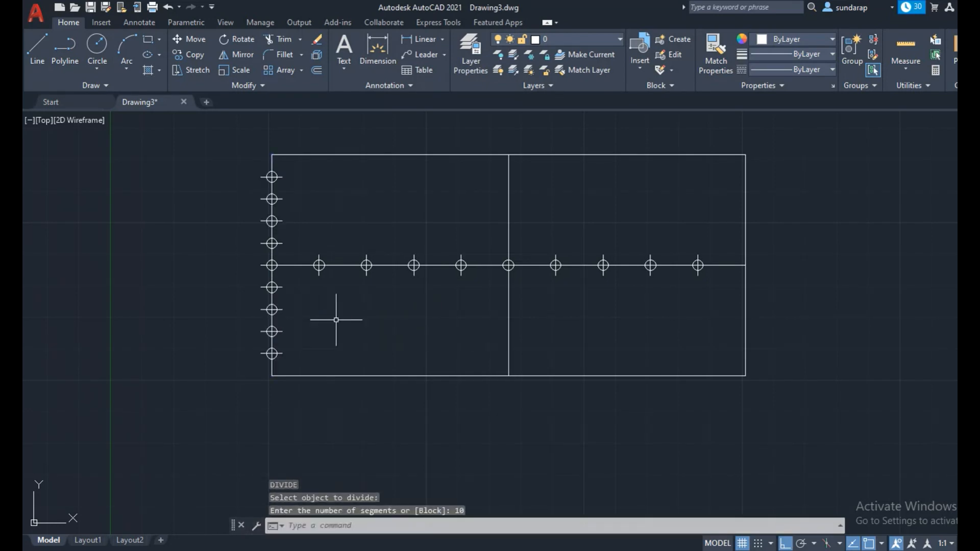
Draw a line, with Ortho off, from the left edge's first division point above the centre line to the top edge's midpoint.
mouse_move(343, 306)
middle_mouse_down()
mouse_move(240, 336)
mouse_move(247, 323)
mouse_move(254, 340)
middle_mouse_up()
scroll(241, 321, "up", 2)
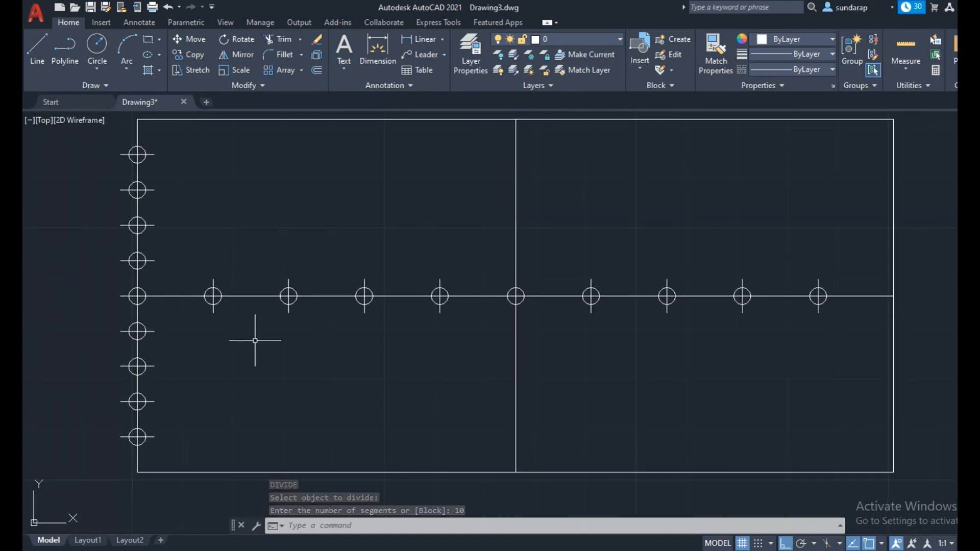
scroll(256, 340, "down", 2)
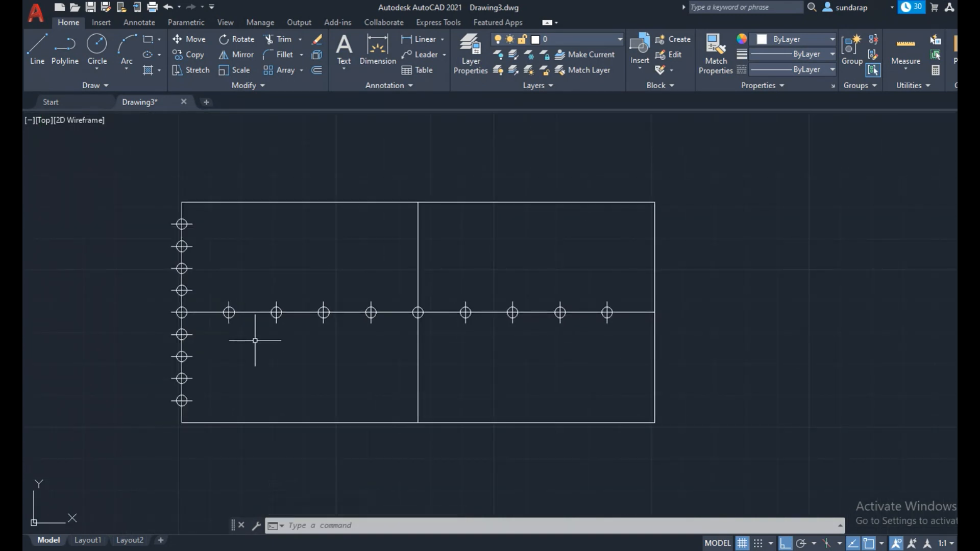
left_click(35, 51)
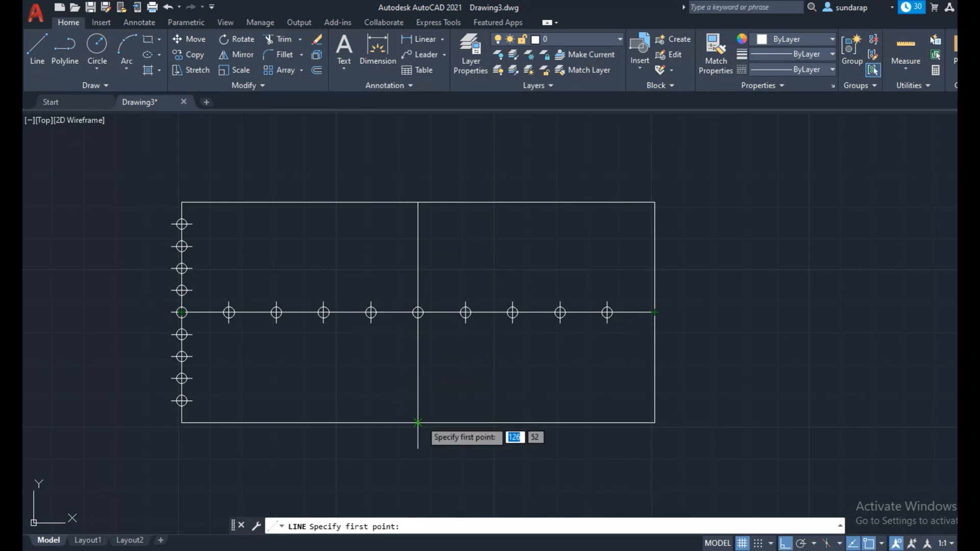
key("Escape")
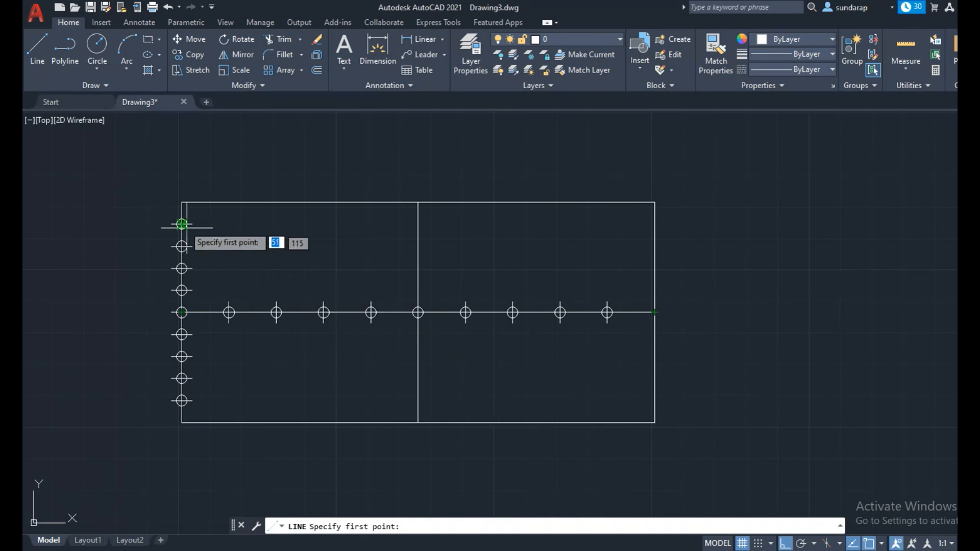
left_click(182, 290)
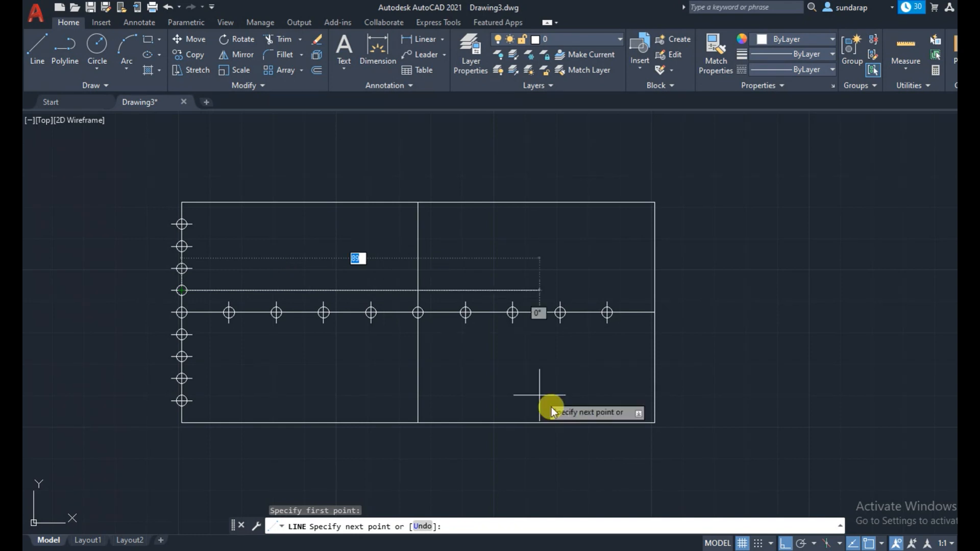
left_click(785, 543)
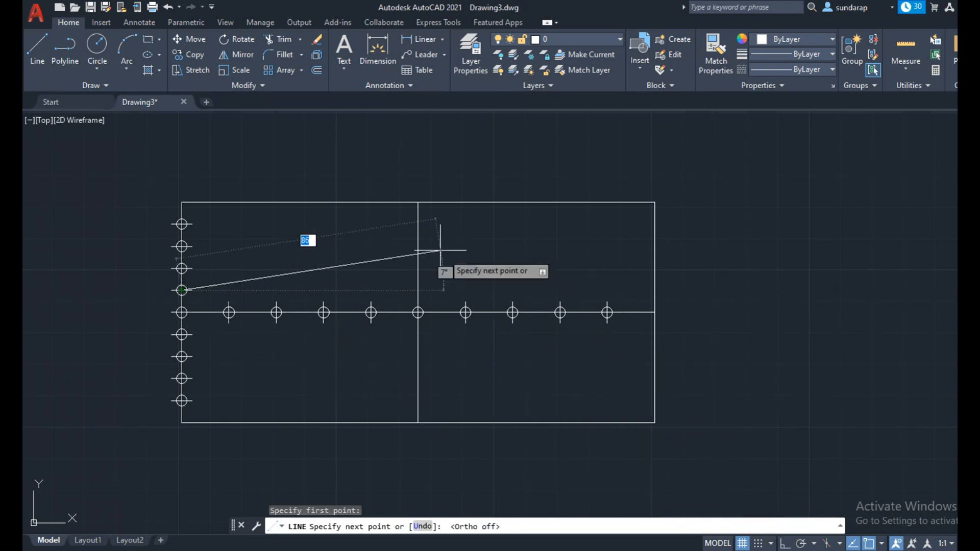
left_click(417, 202)
right_click(418, 203)
left_click(440, 217)
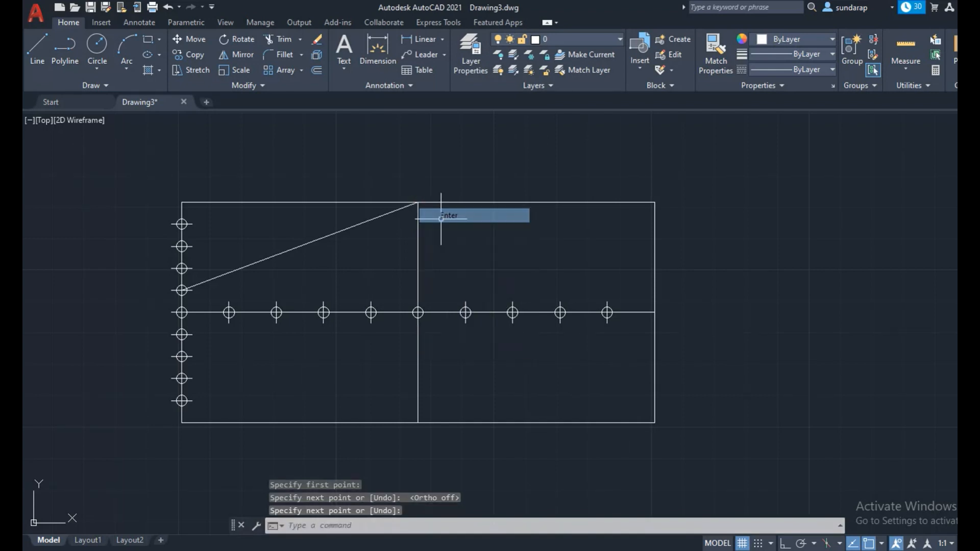
Draw lines joining the left edge's second and third division points above the centre line to the top edge's midpoint.
key("Return")
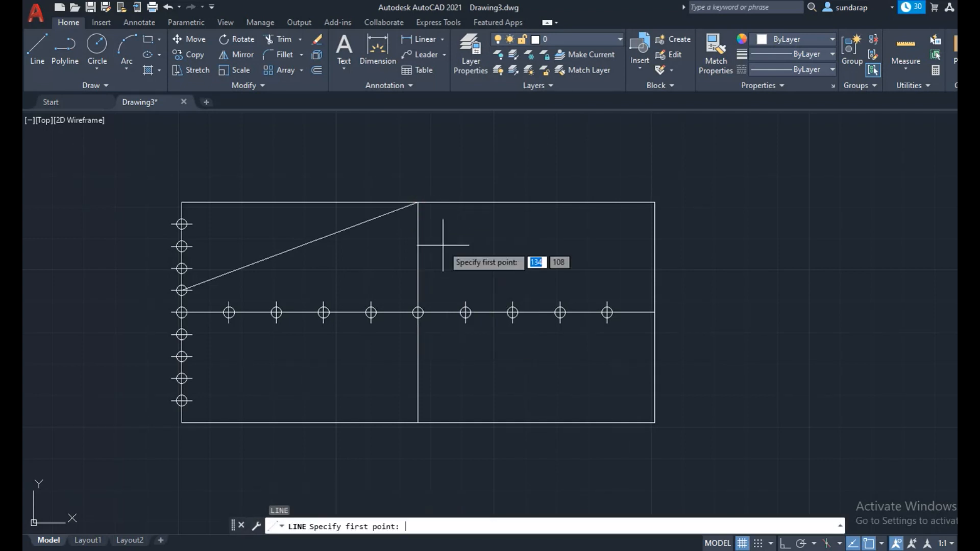
left_click(182, 268)
left_click(418, 202)
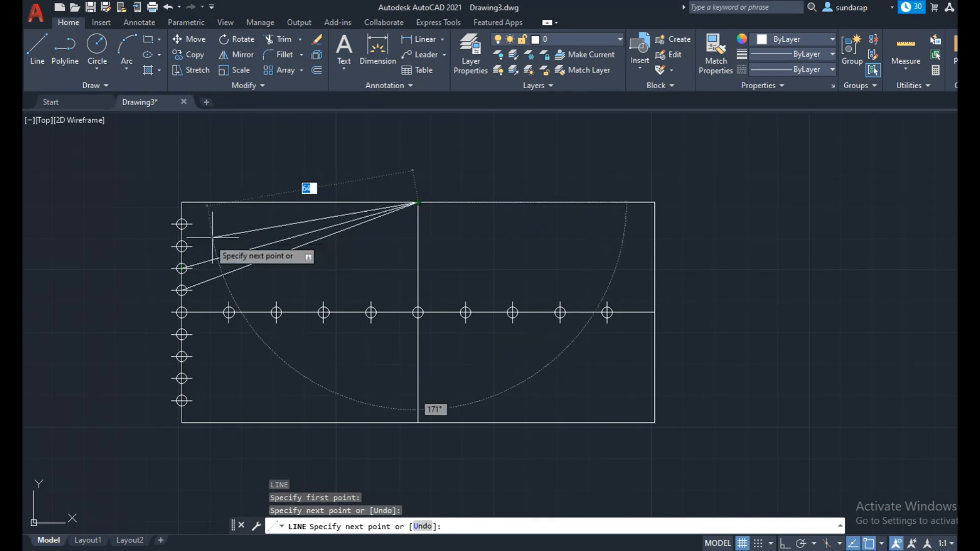
left_click(181, 246)
right_click(184, 247)
left_click(197, 256)
Draw a line from the top edge's midpoint to the uppermost division point on the left edge.
key("Return")
left_click(418, 203)
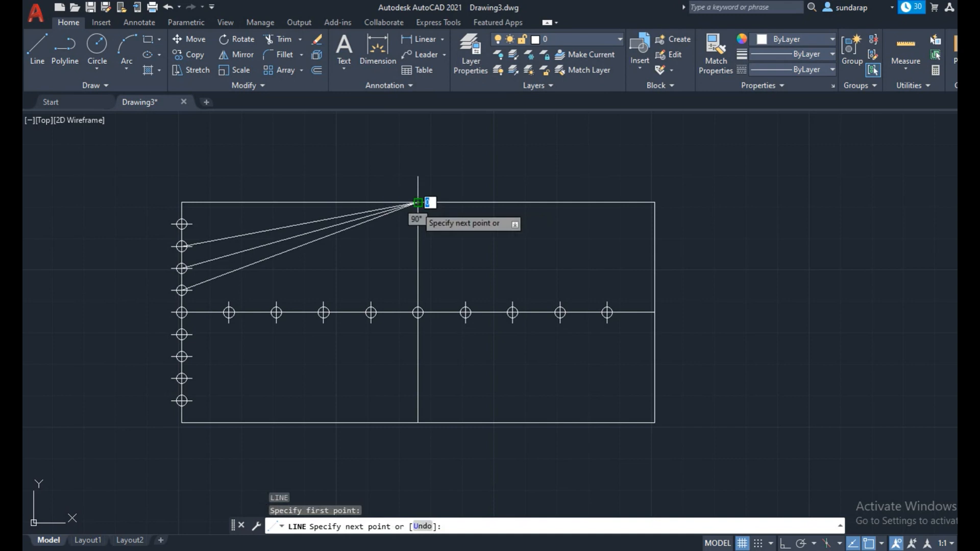
left_click(182, 224)
right_click(182, 224)
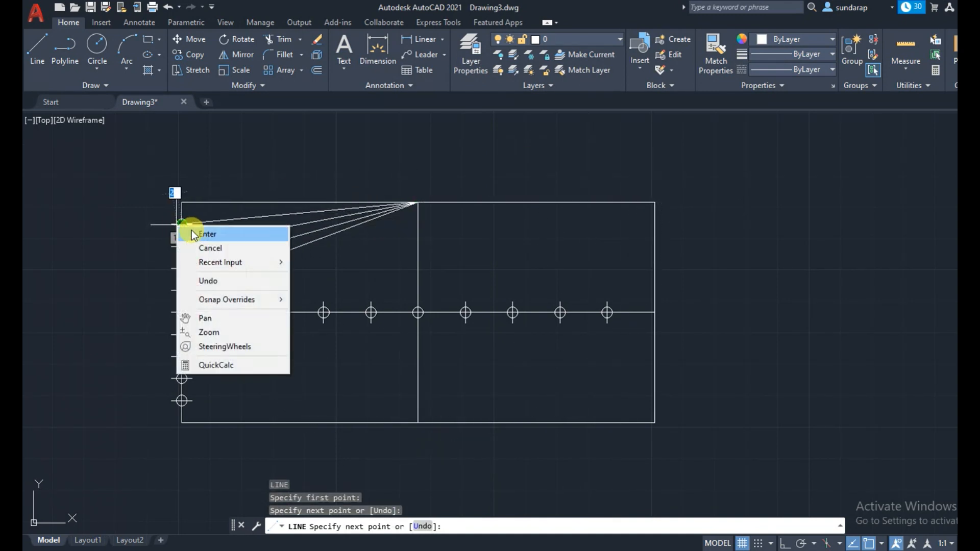
left_click(196, 232)
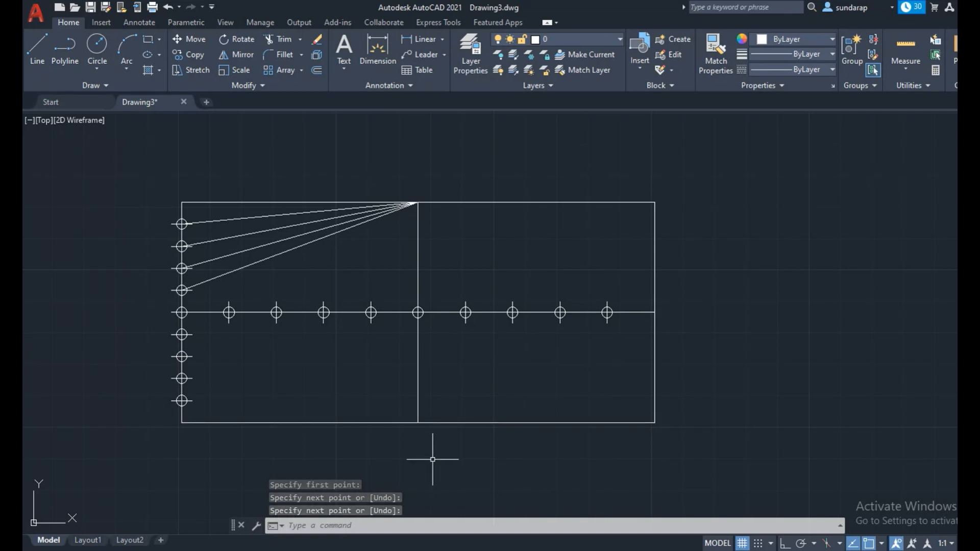
Draw a line from the bottom edge's midpoint to the leftmost division point on the horizontal centre line.
key("Return")
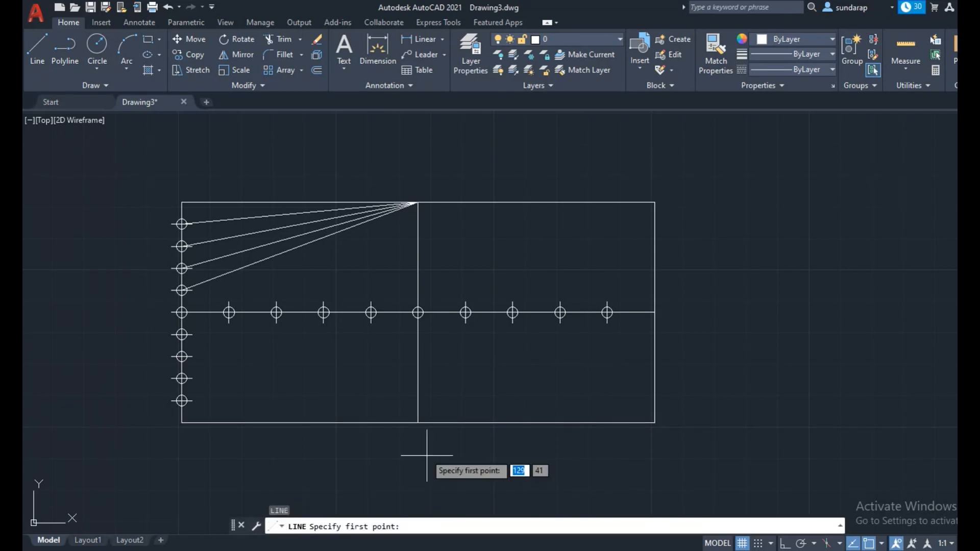
left_click(418, 423)
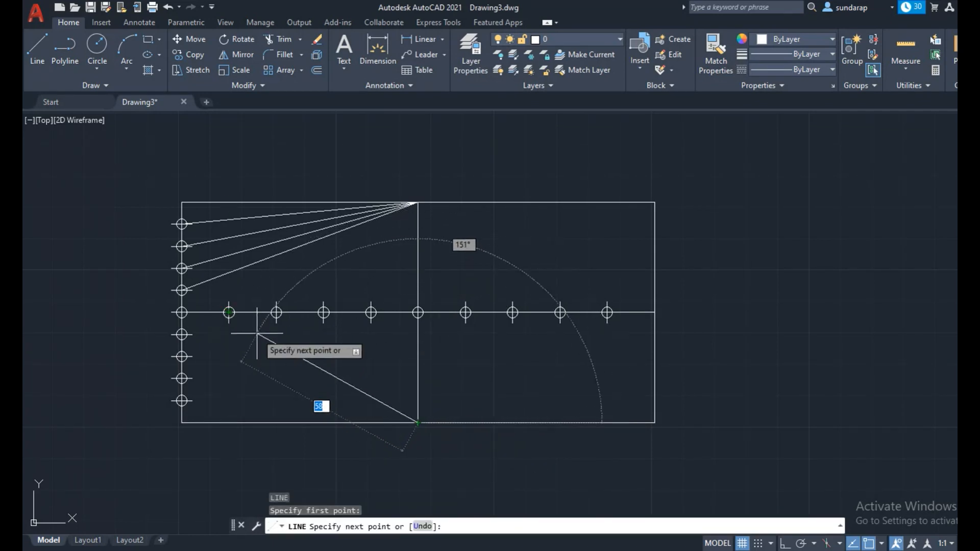
left_click(229, 312)
right_click(231, 318)
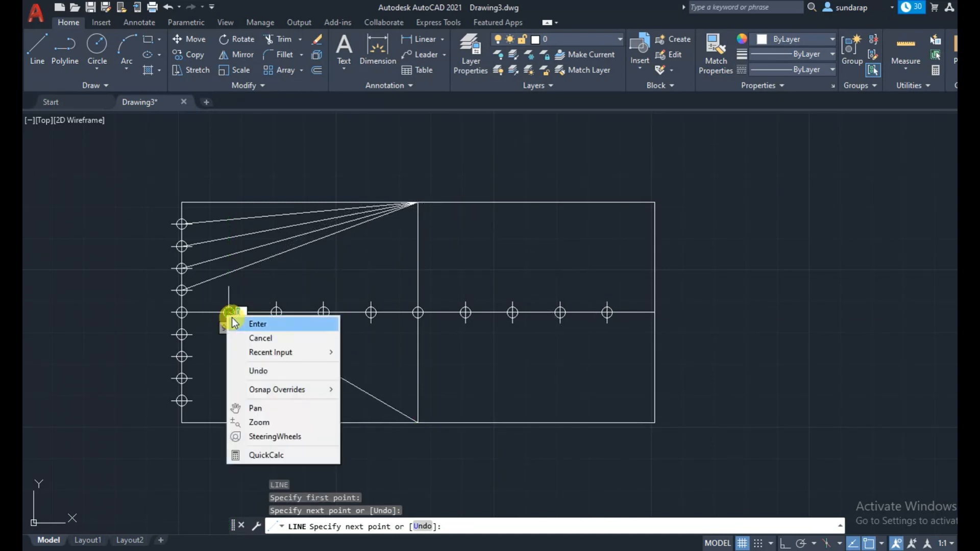
left_click(235, 324)
Draw a line from the bottom edge's midpoint to the second division point from the left on the centre line.
key("Return")
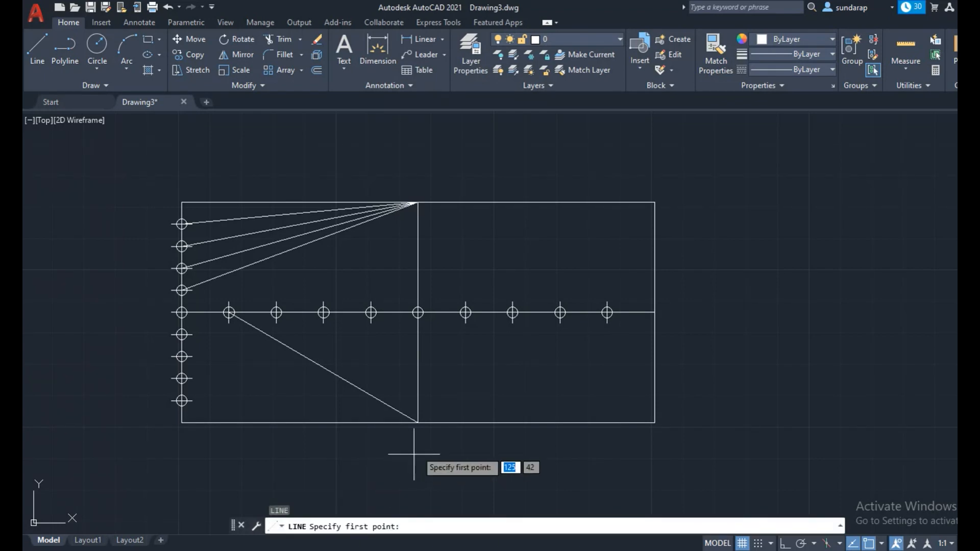
left_click(418, 422)
left_click(276, 312)
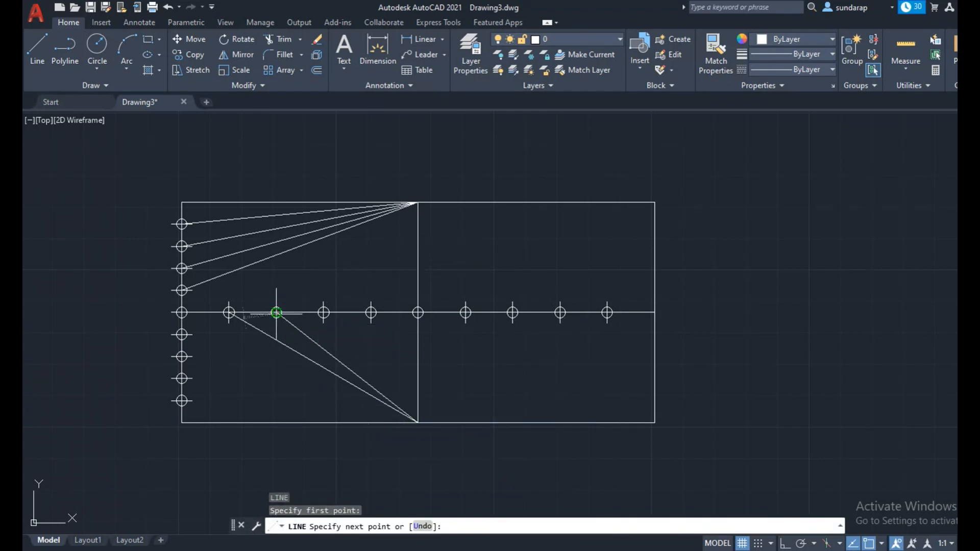
right_click(277, 314)
left_click(284, 321)
Draw a line from the bottom edge's midpoint to the third division point from the left on the centre line.
key("Return")
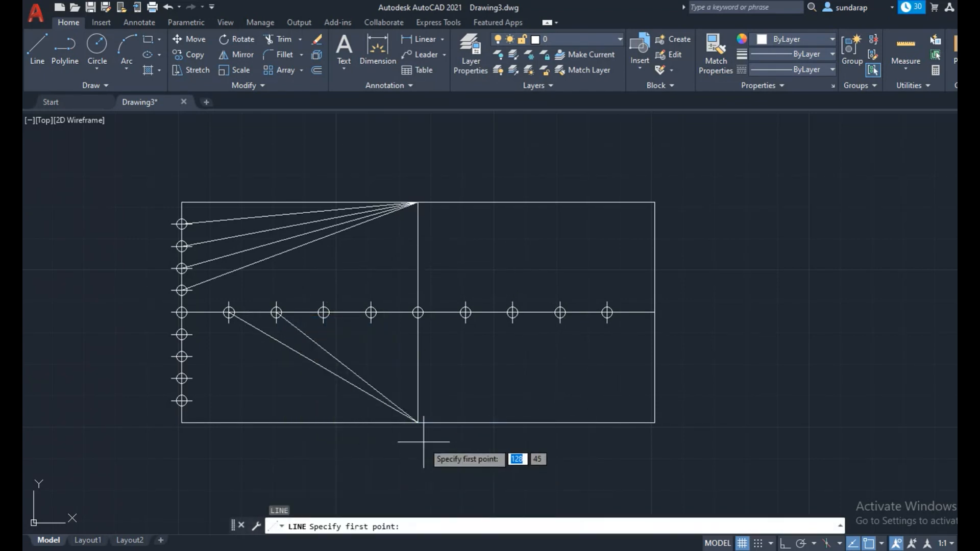
left_click(417, 422)
left_click(324, 313)
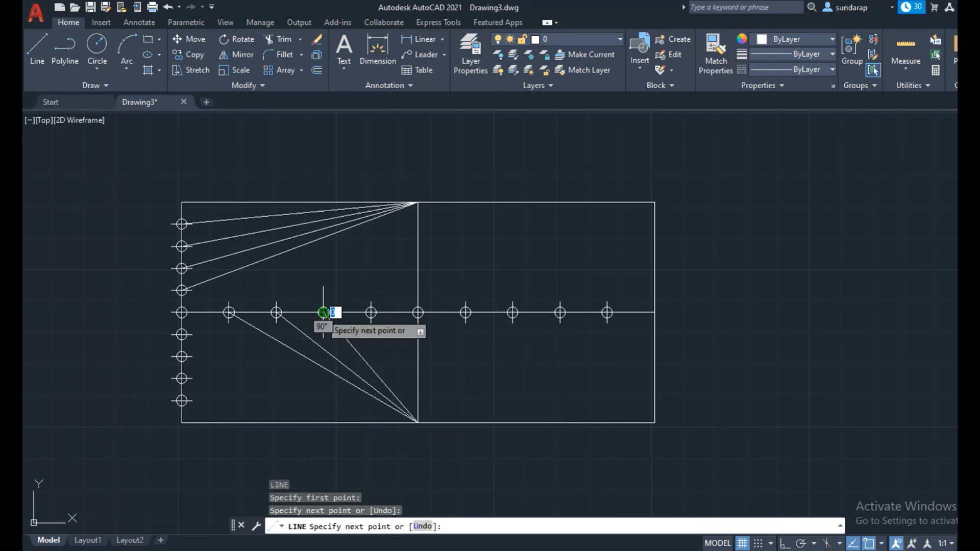
right_click(378, 346)
left_click(378, 349)
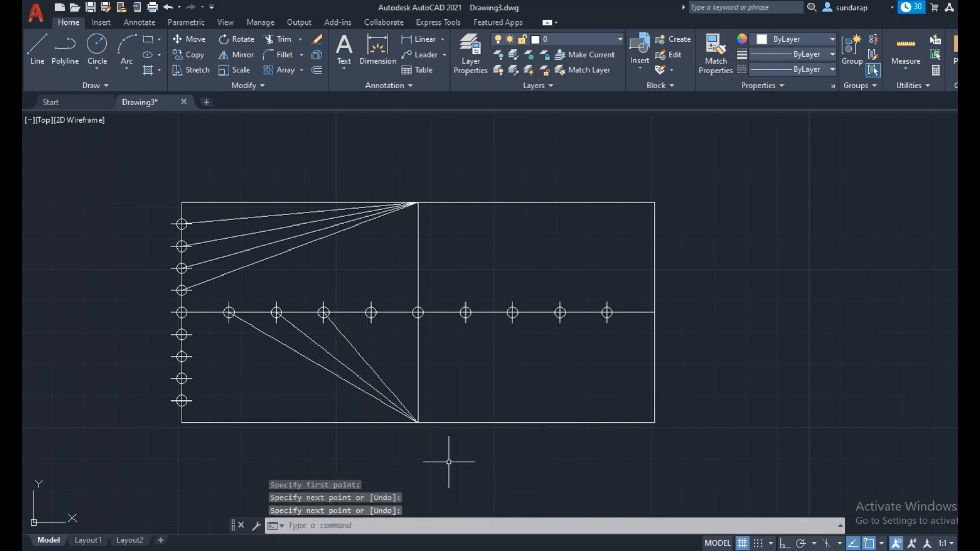
Draw a line from the bottom edge's midpoint to the fourth division point from the left on the centre line.
key("Return")
left_click(417, 422)
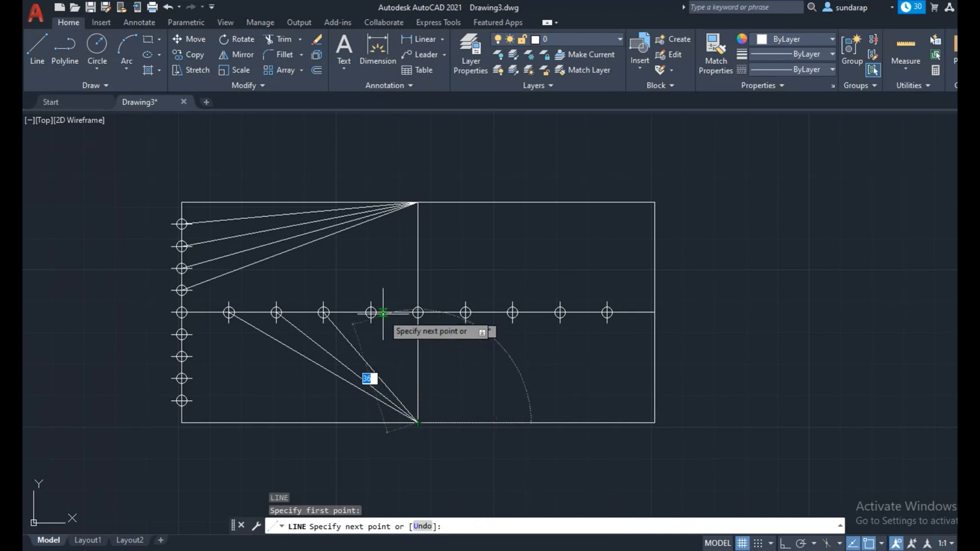
left_click(370, 313)
right_click(374, 312)
left_click(401, 321)
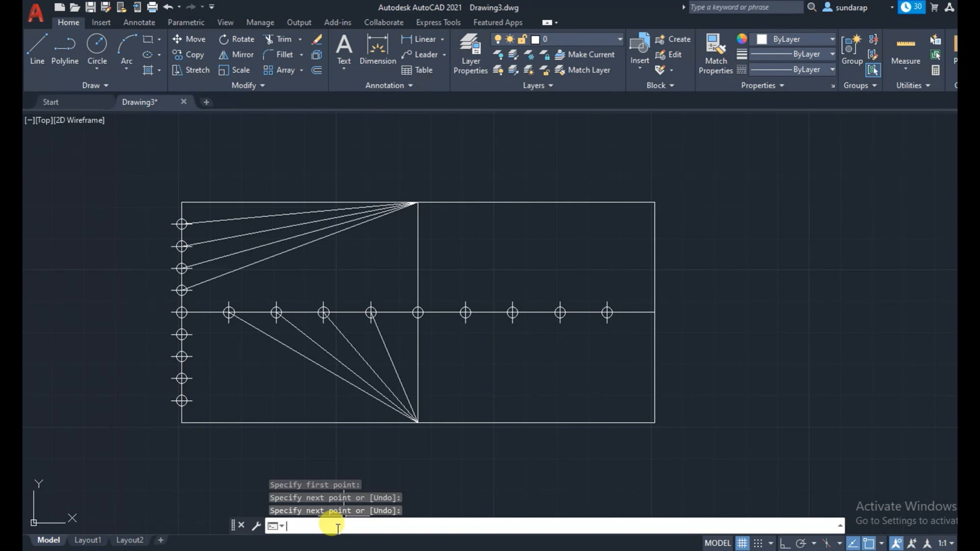
Extend the line through the leftmost centre-line point up to the lowest of the four lines from the top midpoint.
type("ext")
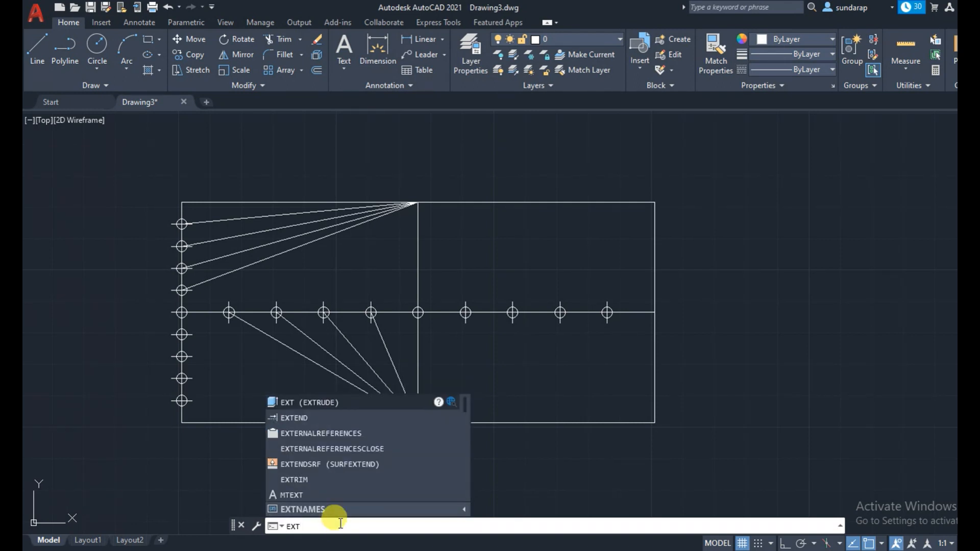
left_click(314, 415)
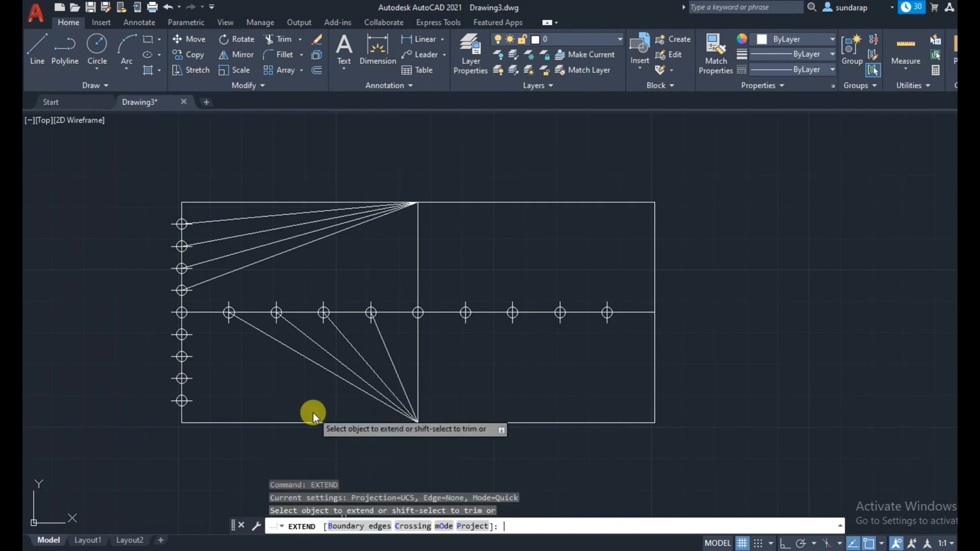
left_click(301, 39)
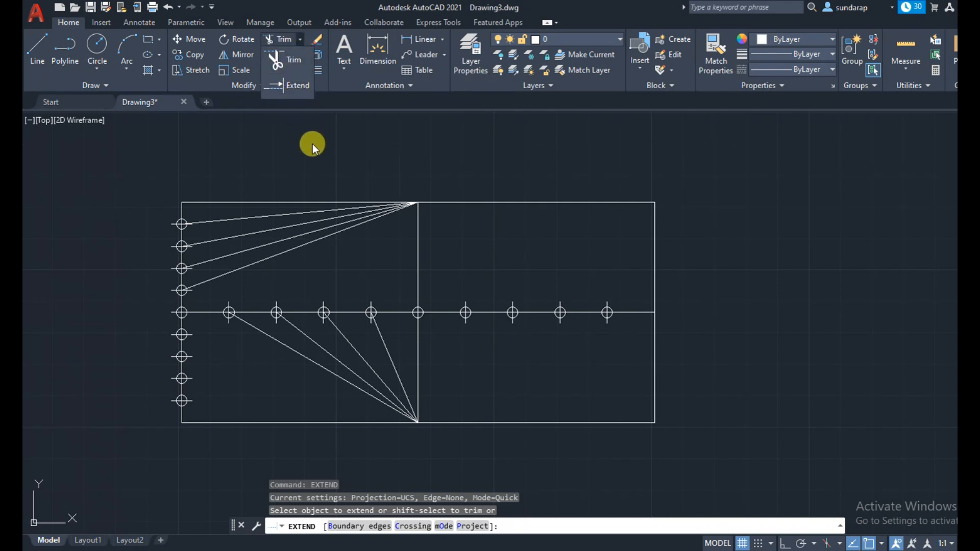
left_click(295, 91)
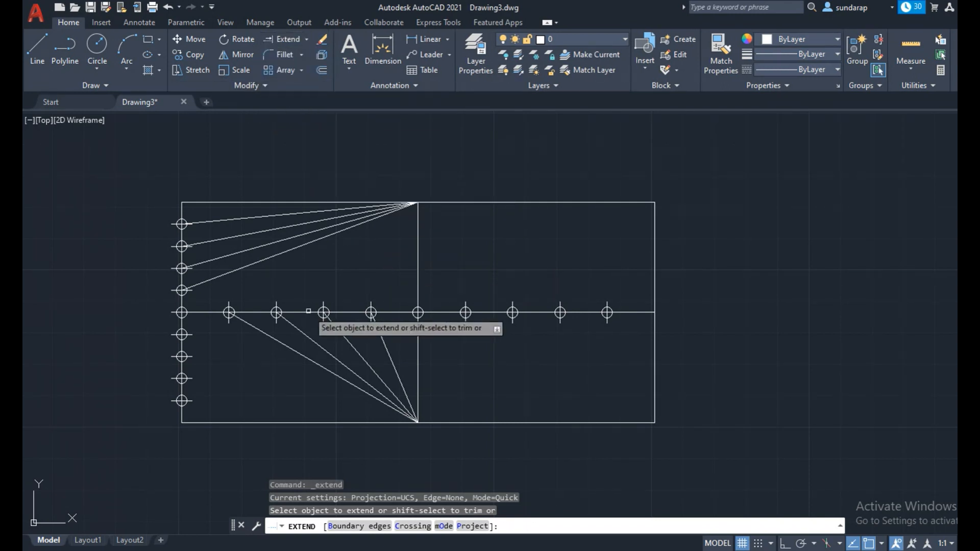
left_click(230, 314, "shift")
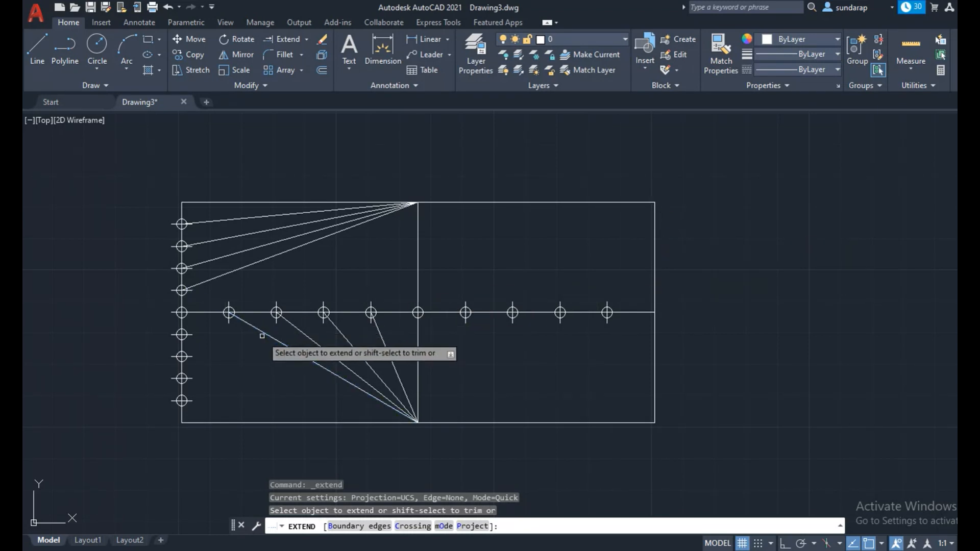
left_click(240, 320)
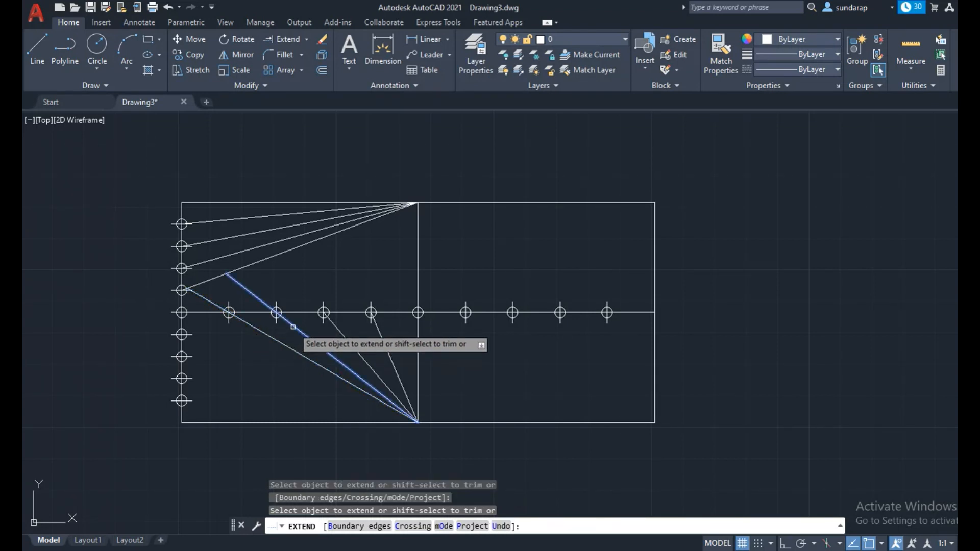
Extend the lines through the second and third centre-line points to the second and third lowest lines from the top midpoint, respectively.
left_click(293, 327)
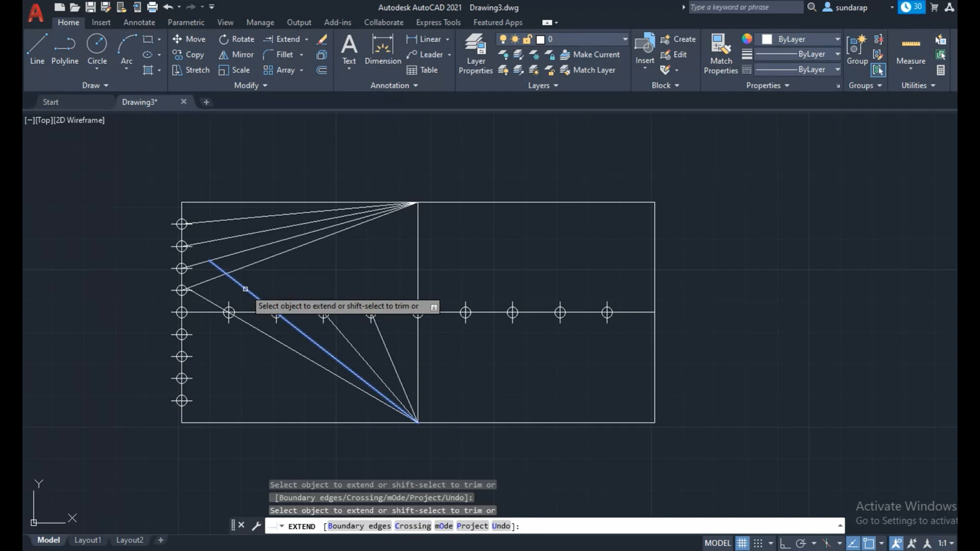
left_click(243, 288)
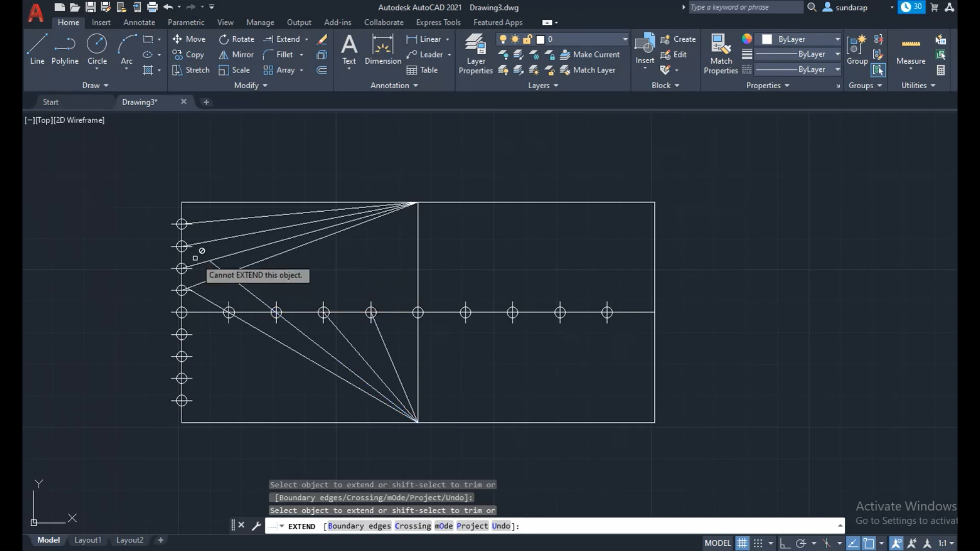
left_click(335, 327)
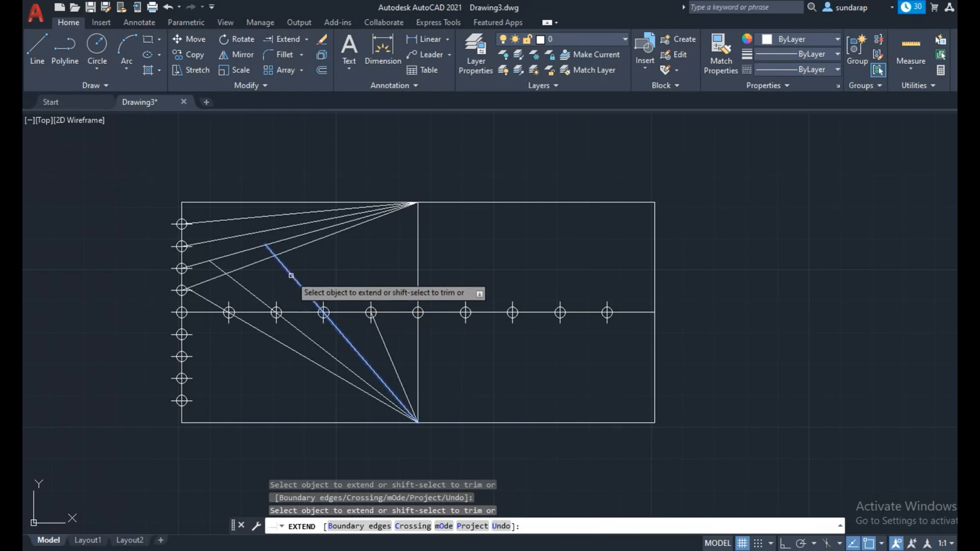
left_click(291, 275)
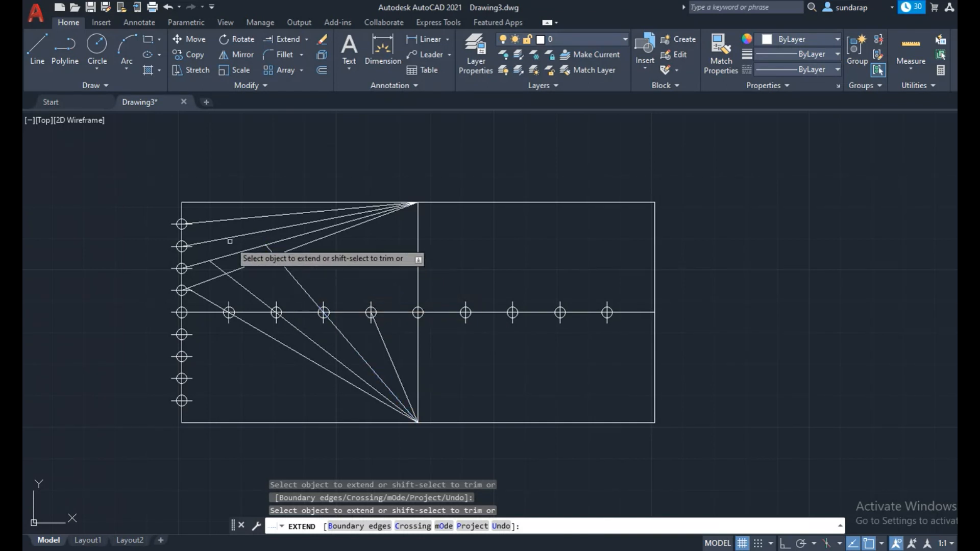
left_click(268, 247)
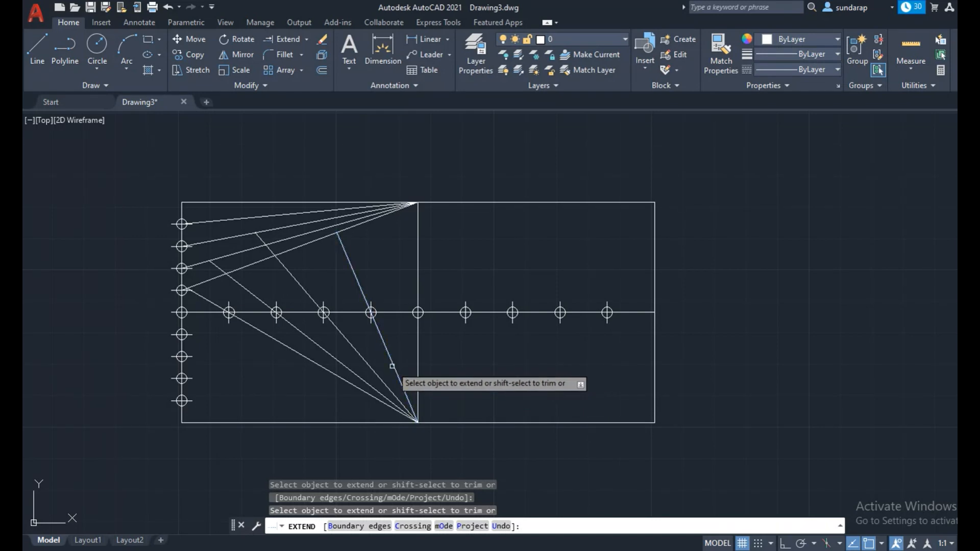
Extend the line through the fourth centre-line point up to the uppermost line from the top midpoint and finish extending.
left_click(341, 252)
left_click(339, 231)
left_click(333, 224)
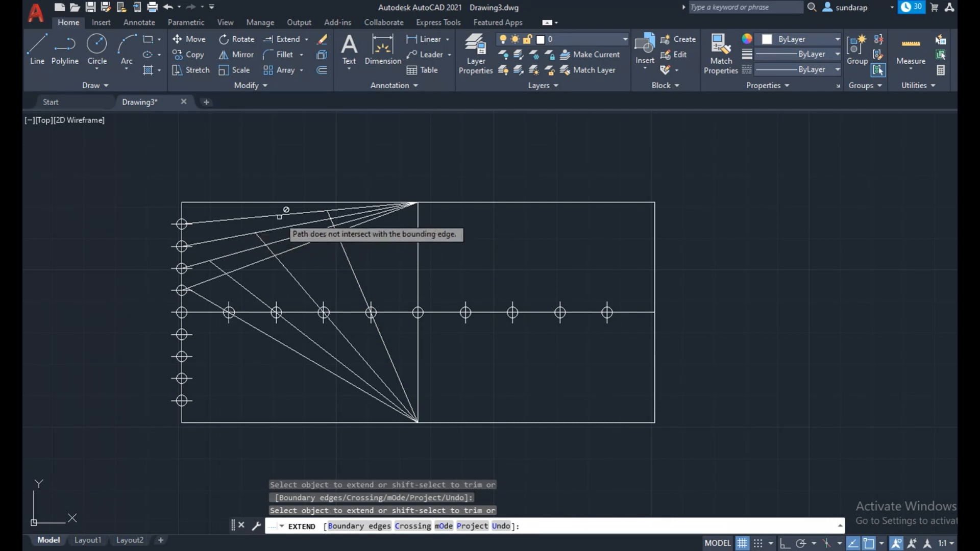
key("Return")
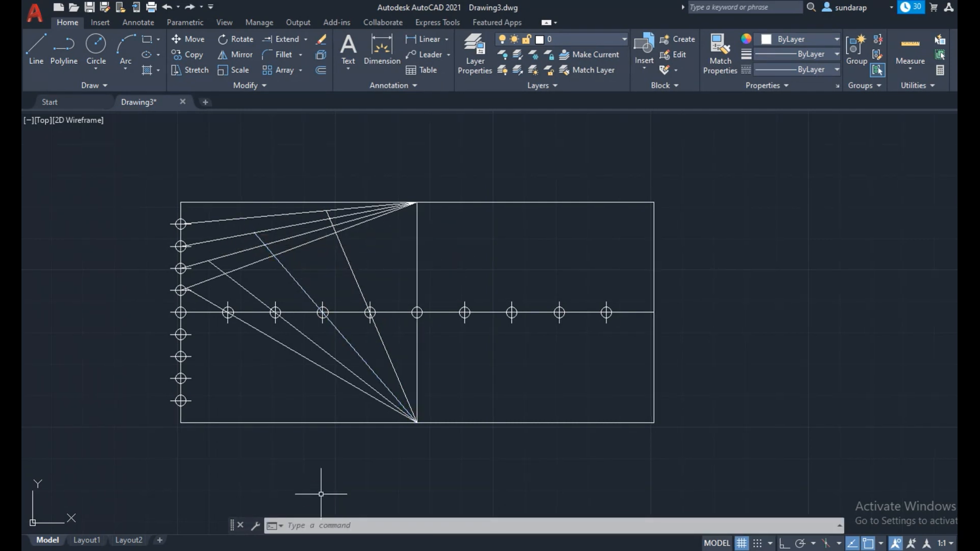
Place points where the four extended lines from the bottom midpoint meet their matching lines from the top midpoint, working from left to right.
type("POINT")
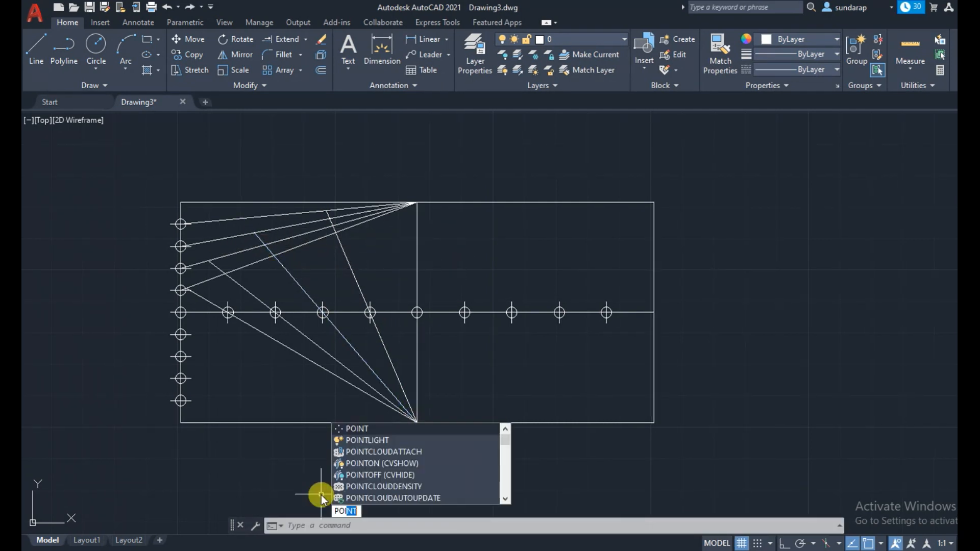
key("Return")
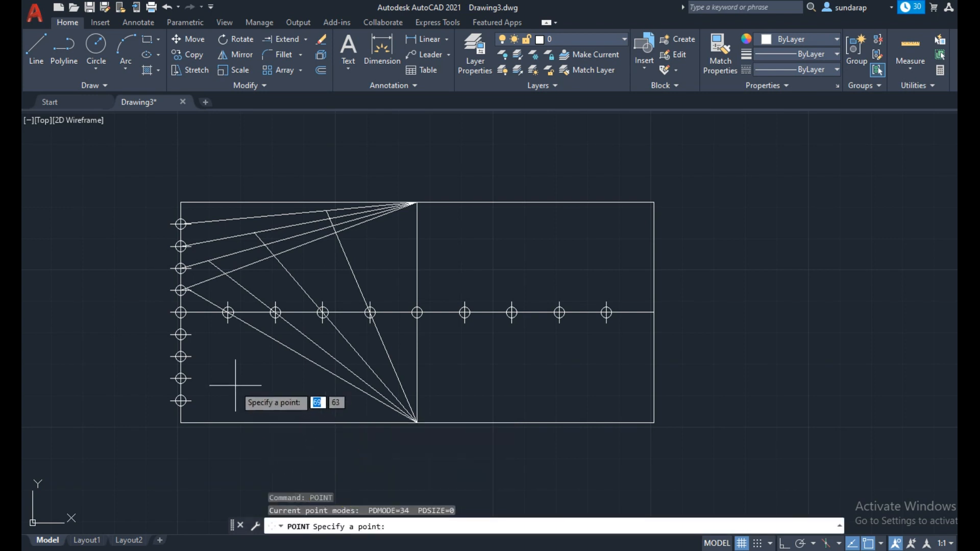
scroll(235, 386, "up", 2)
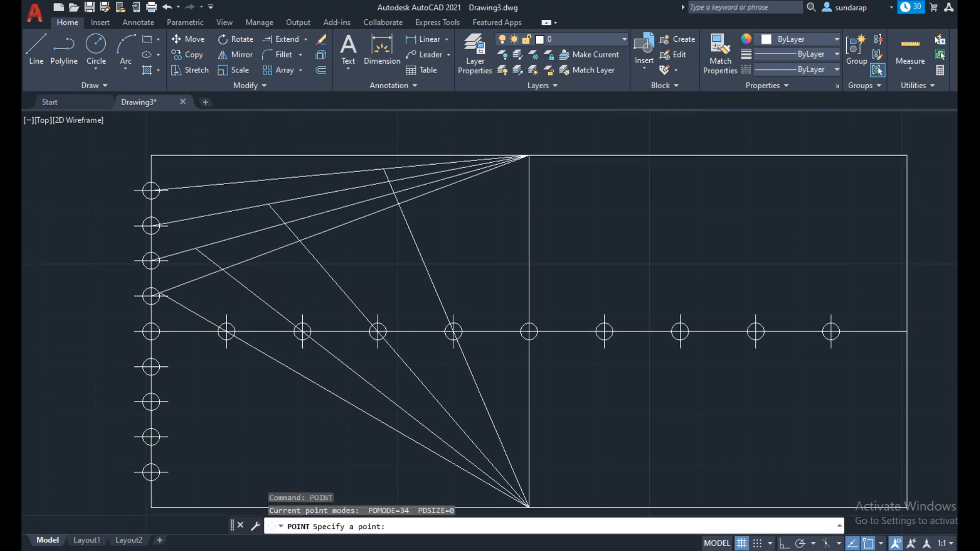
left_click(161, 293)
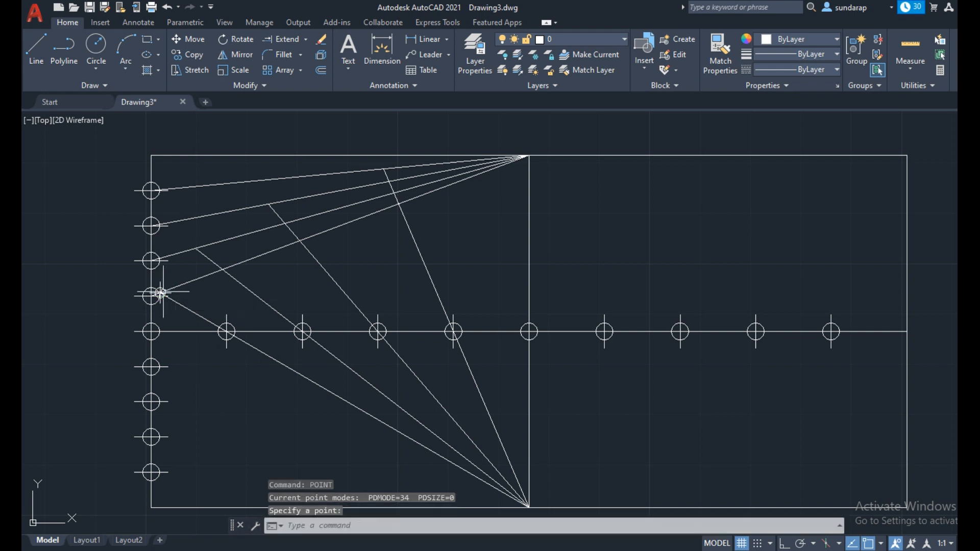
key("Return")
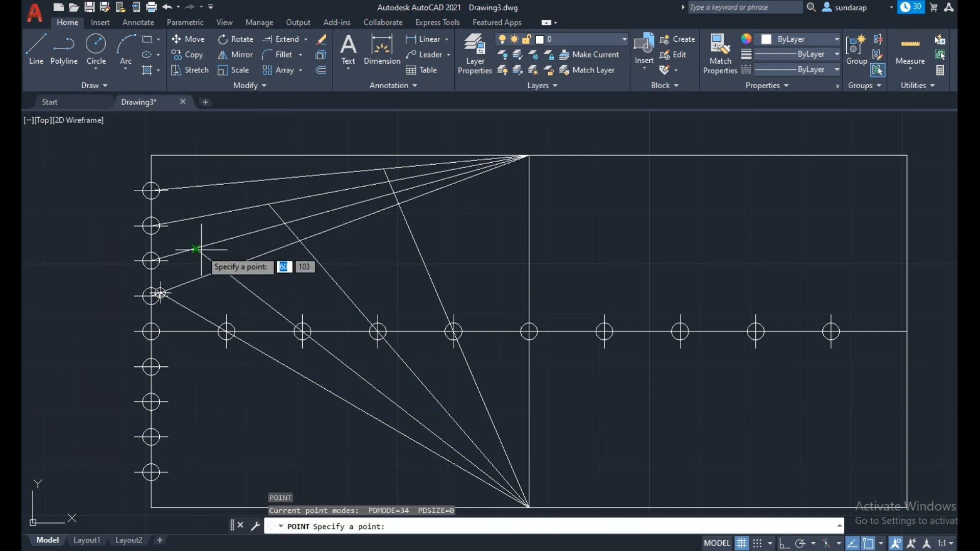
left_click(197, 250)
key("Return")
left_click(268, 204)
key("Return")
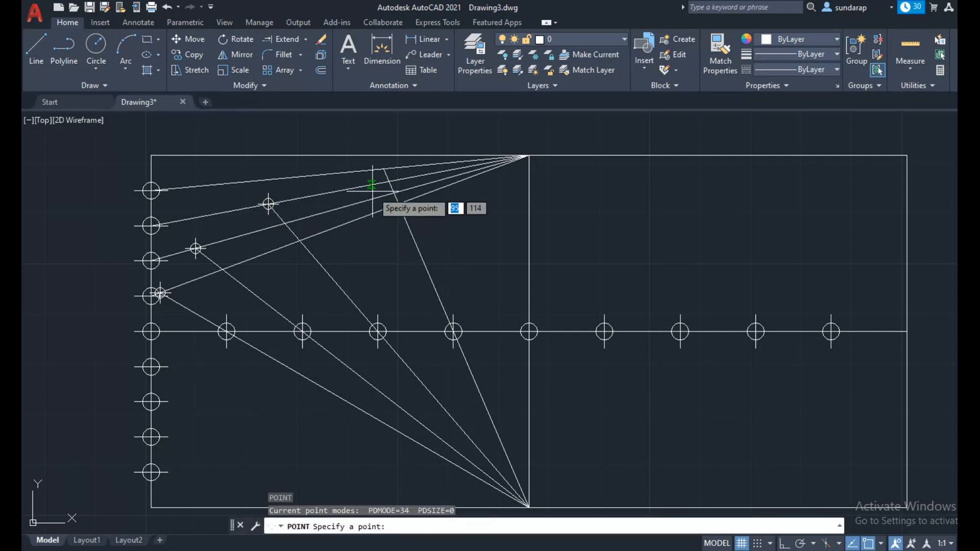
left_click(382, 169)
Place a point at the midpoint of the rectangle's top edge and finish placing points.
key("Return")
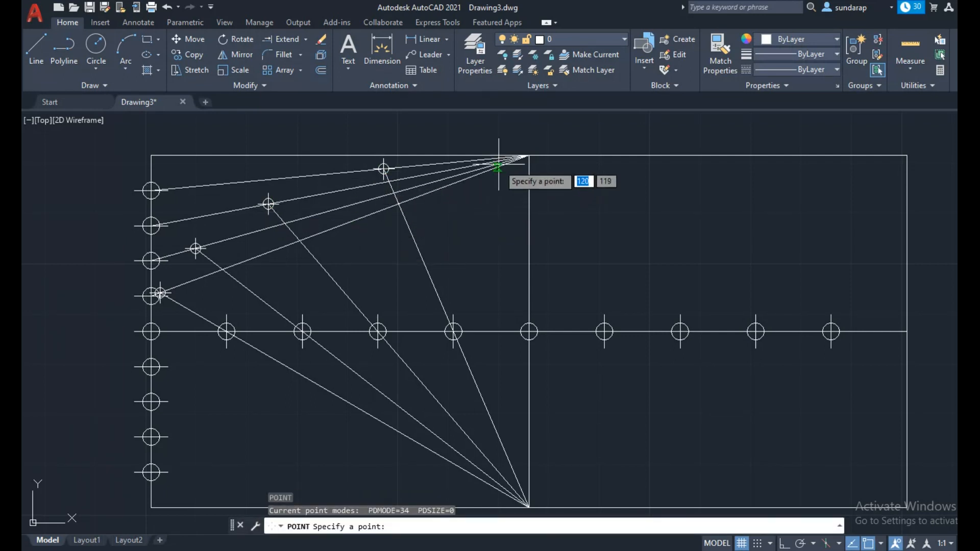
left_click(529, 156)
right_click(529, 155)
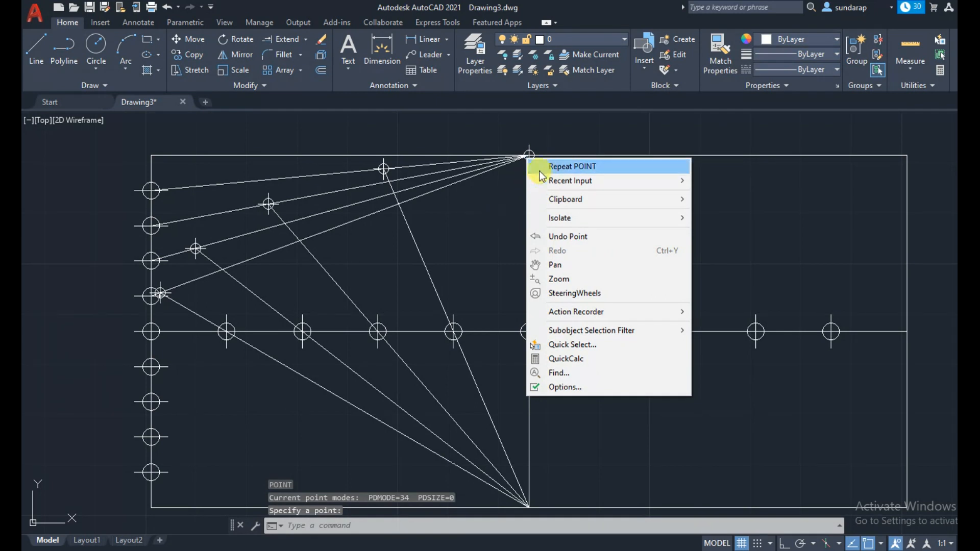
left_click(557, 167)
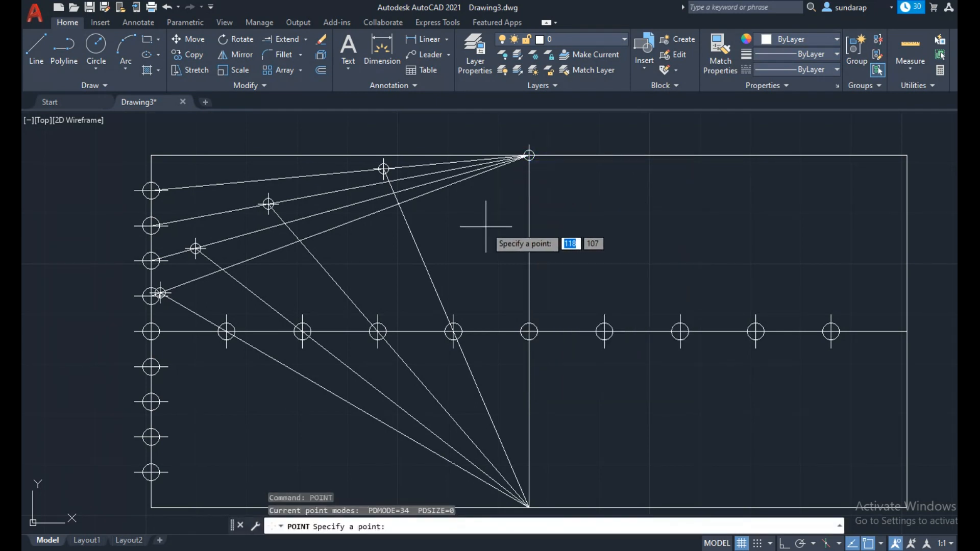
key("Escape")
scroll(488, 225, "down", 4)
middle_click_drag(486, 227, 412, 221)
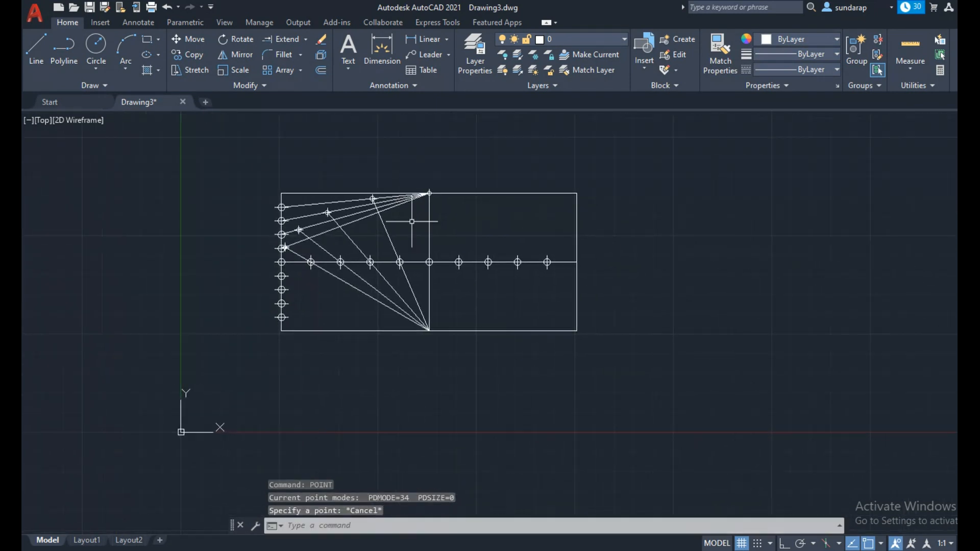
Mirror the eight left-hand construction lines and their four intersection points across the vertical centre line, keeping the source objects.
scroll(412, 221, "up", 2)
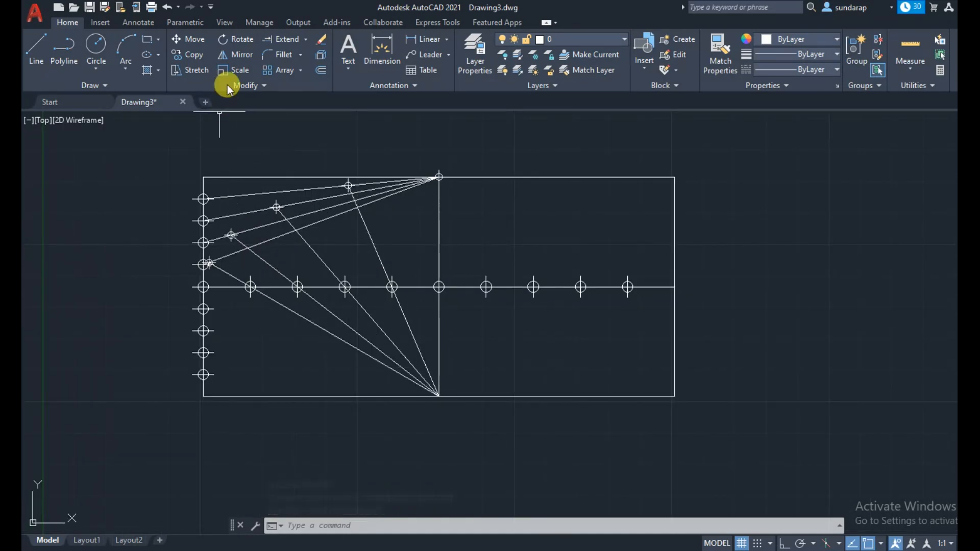
left_click(238, 54)
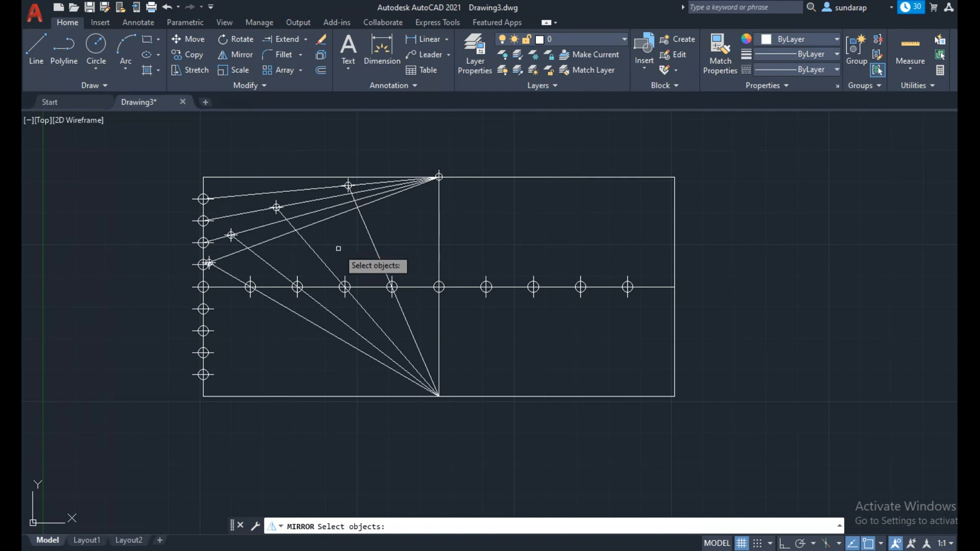
mouse_move(382, 236)
left_mouse_down()
mouse_move(327, 190)
mouse_move(266, 202)
mouse_move(234, 236)
left_mouse_up()
left_click(350, 184)
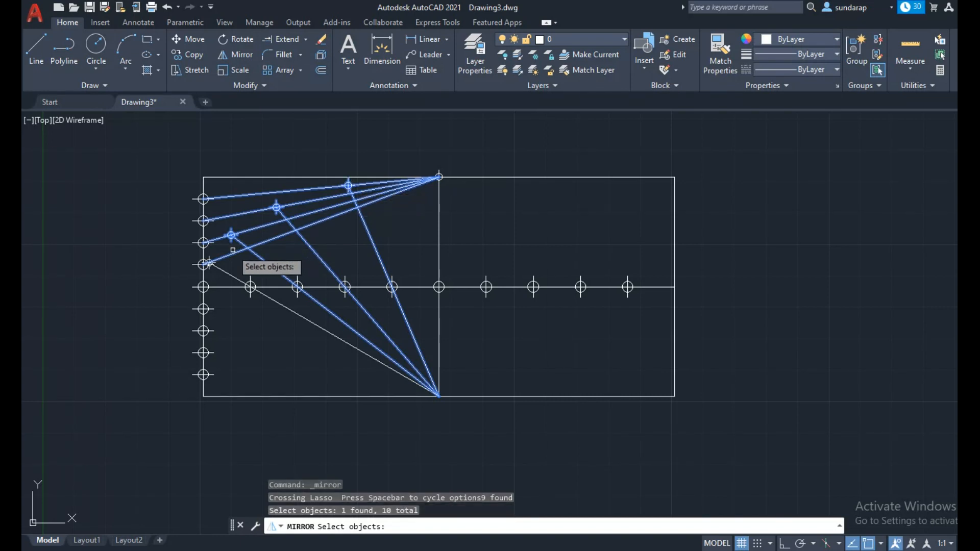
left_click(209, 264)
left_click(228, 275)
key("Return")
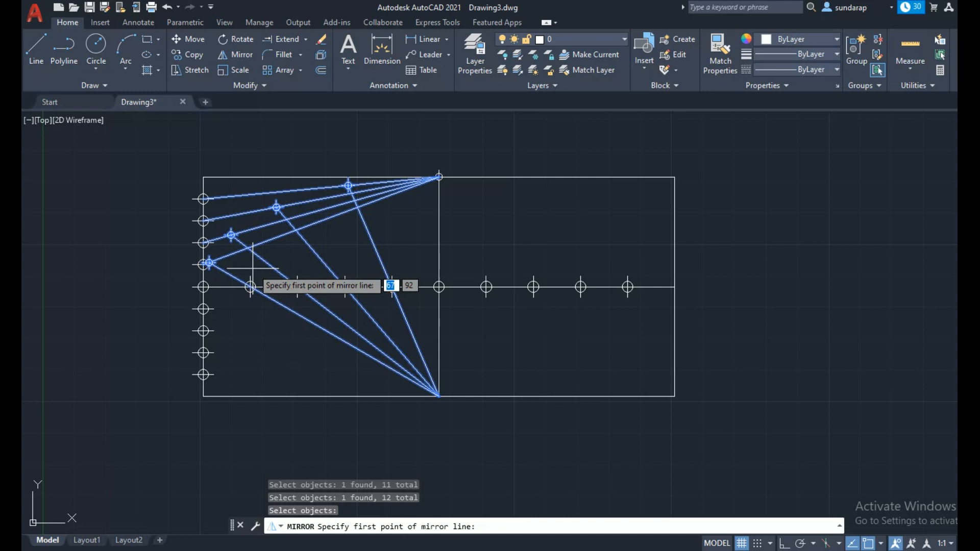
left_click(439, 177)
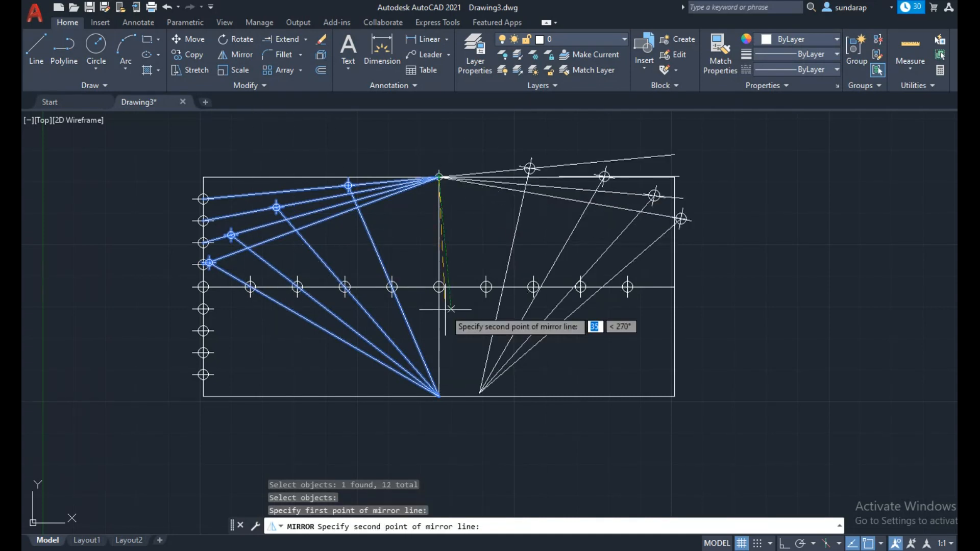
left_click(440, 395)
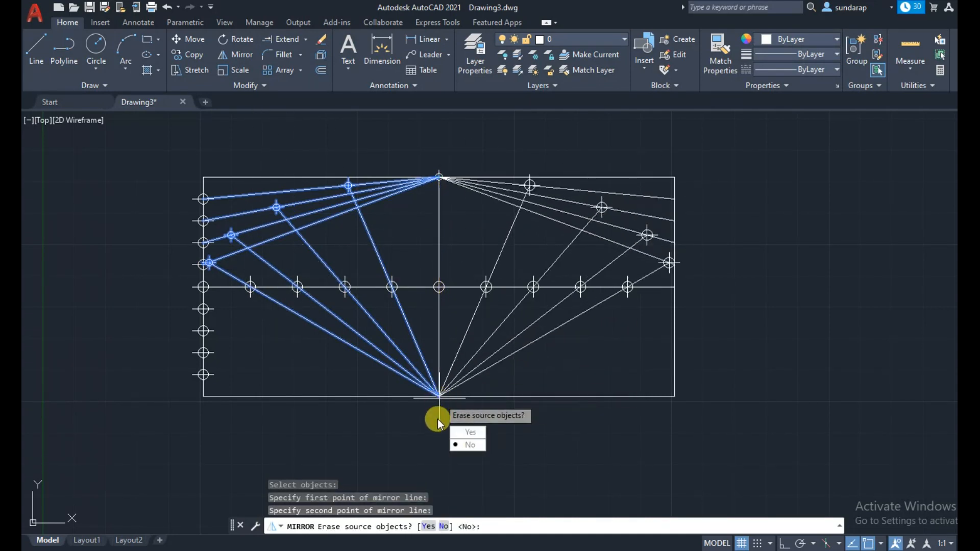
left_click(465, 445)
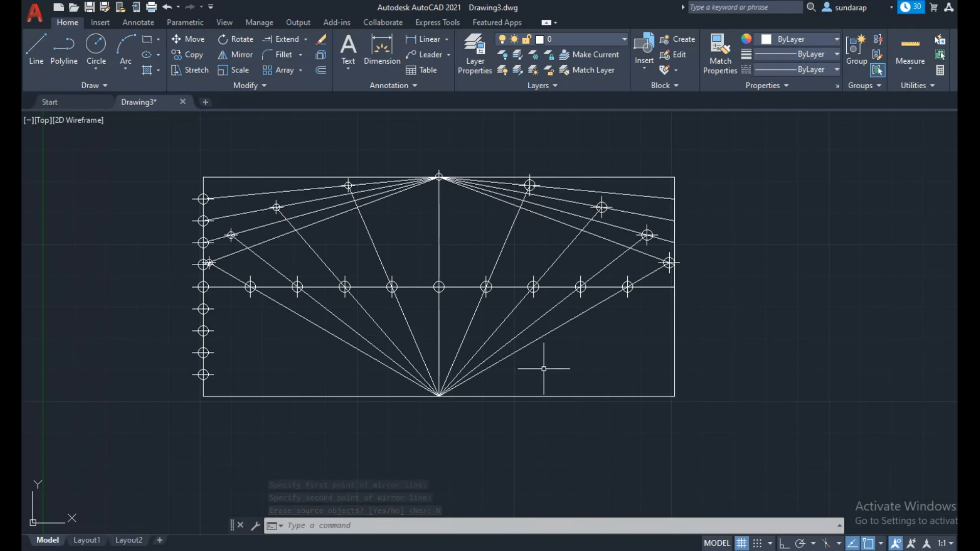
Mirror the eight upper intersection points and the construction lines, except the leftmost line from the bottom midpoint, across the horizontal centre line, keeping the originals.
left_click(238, 59)
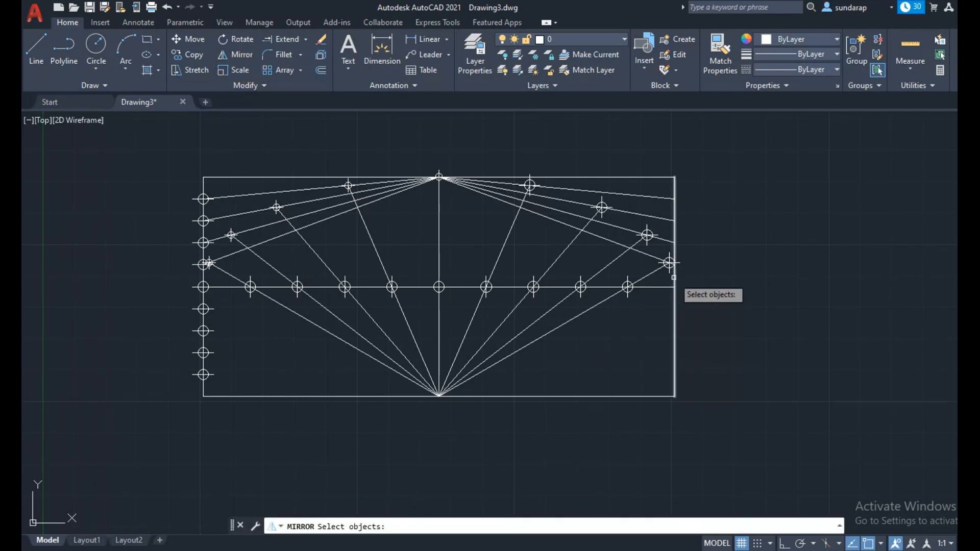
mouse_move(661, 279)
left_mouse_down()
mouse_move(626, 215)
mouse_move(568, 194)
mouse_move(514, 191)
mouse_move(520, 185)
left_mouse_up()
mouse_move(410, 219)
left_mouse_down()
mouse_move(324, 177)
mouse_move(255, 217)
mouse_move(246, 259)
left_mouse_up()
left_click(232, 236)
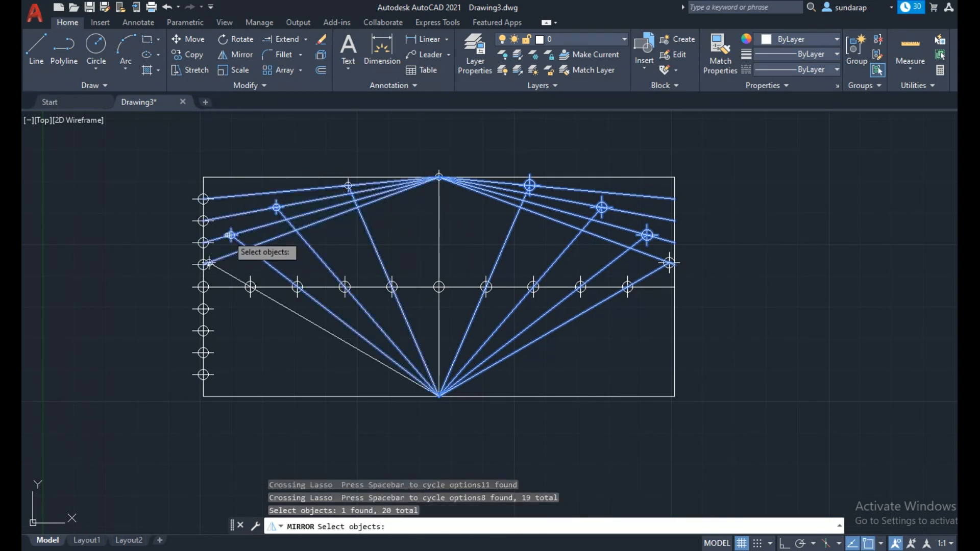
left_click(345, 184)
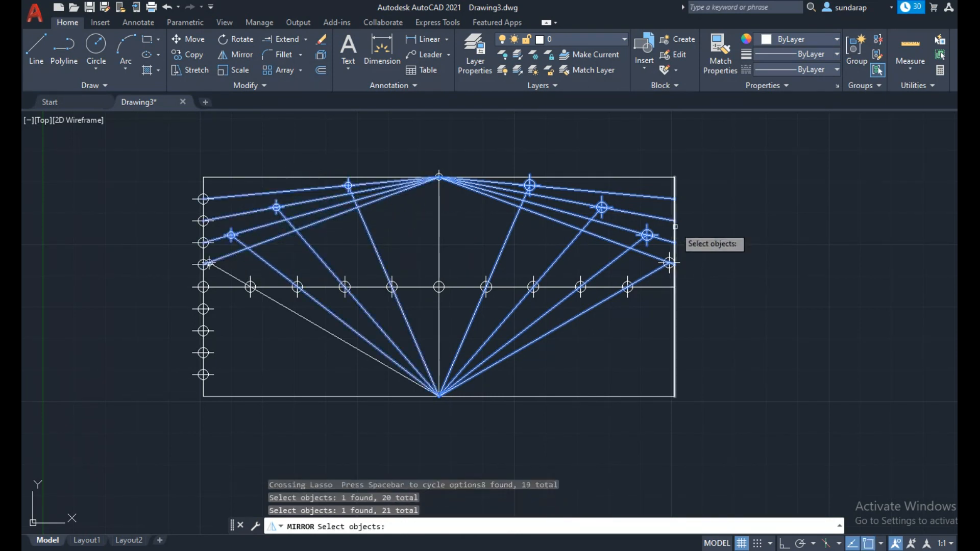
left_click(665, 262)
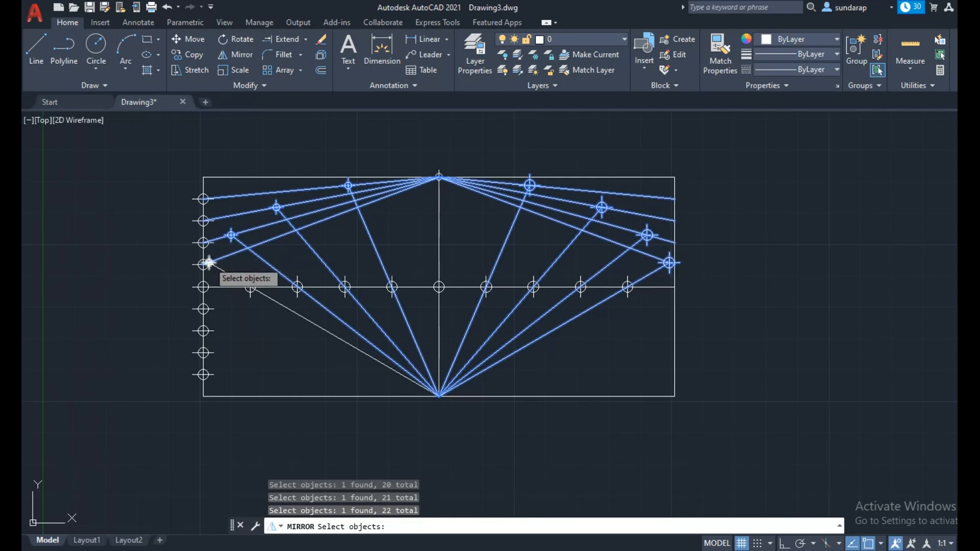
left_click(209, 264)
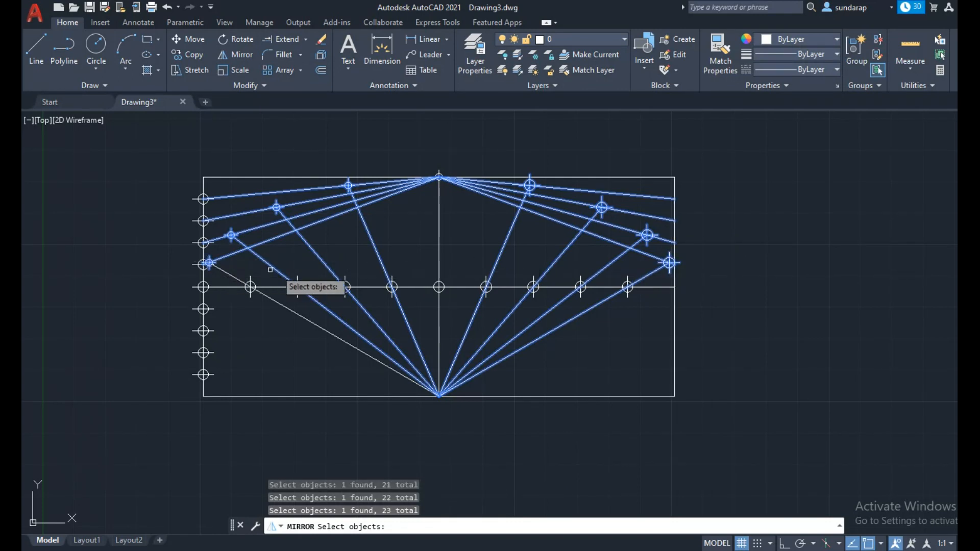
key("Return")
left_click(675, 287)
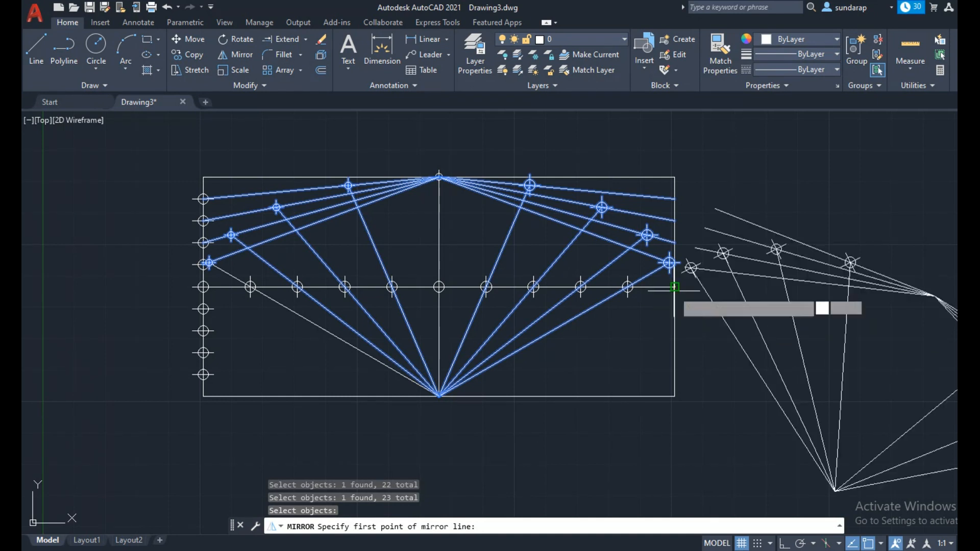
left_click(203, 287)
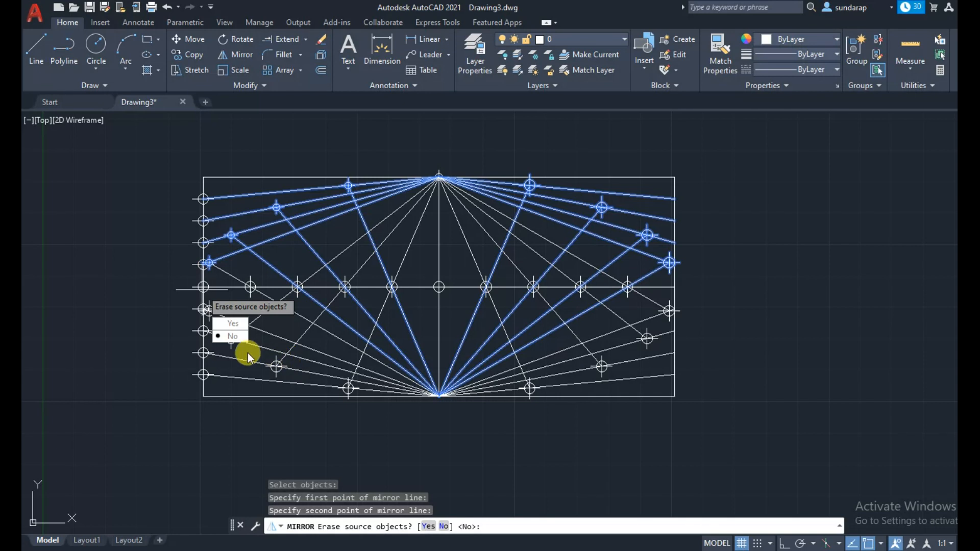
left_click(231, 336)
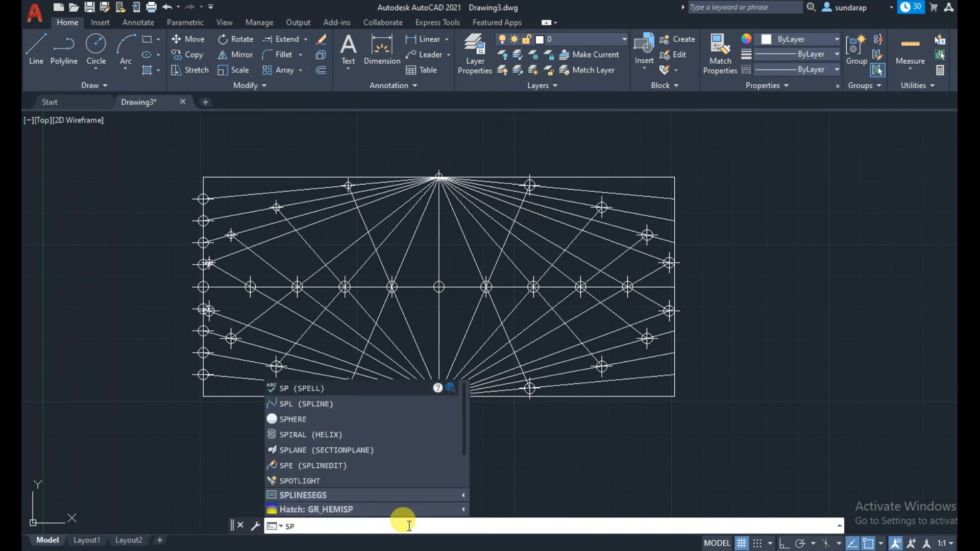
Start a fit-point spline at the leftmost upper intersection point and run it through the other upper-left points to the top midpoint.
key("Down")
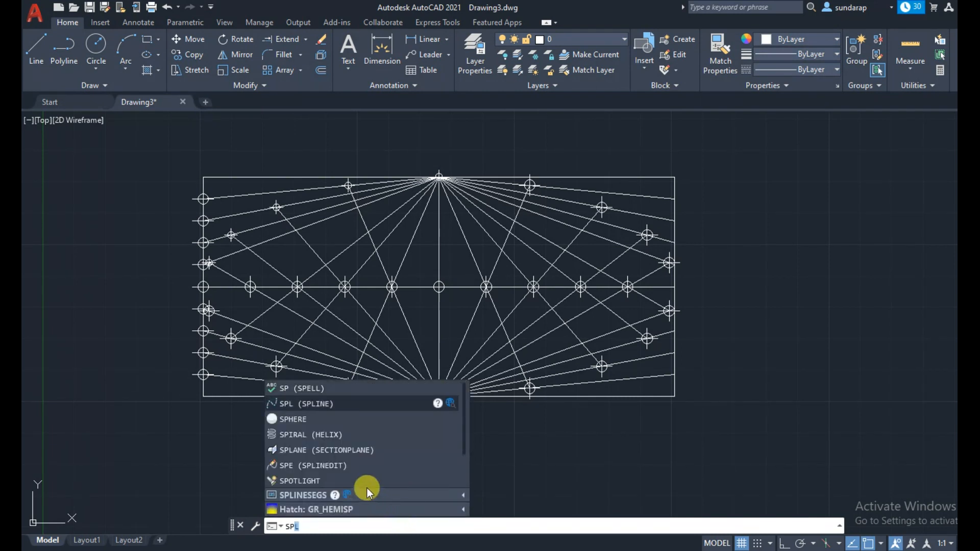
left_click(335, 407)
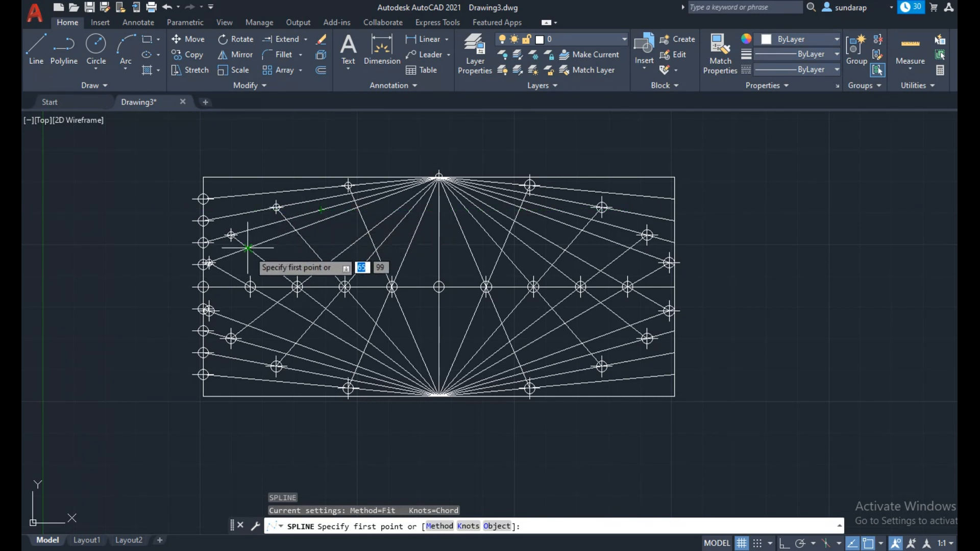
scroll(212, 267, "up", 2)
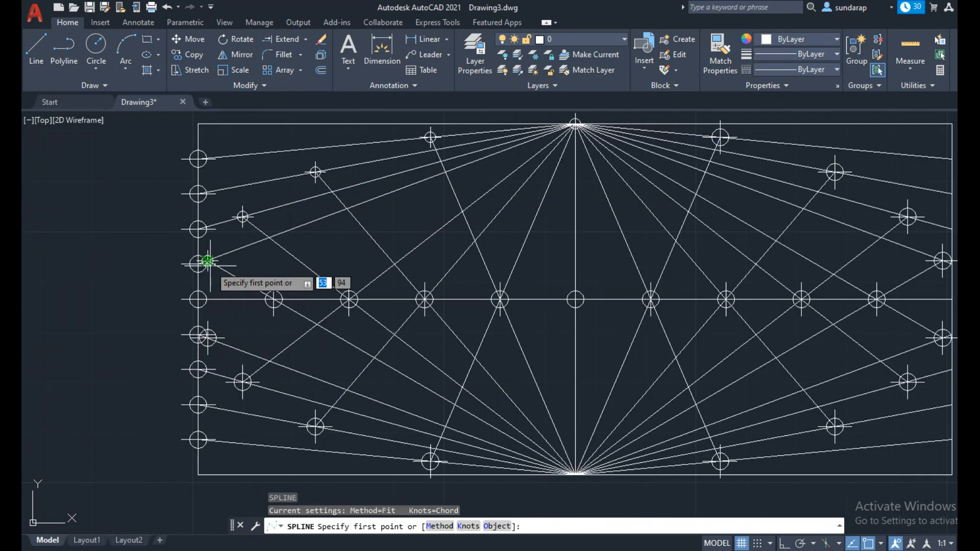
left_click(208, 261)
scroll(219, 228, "down", 2)
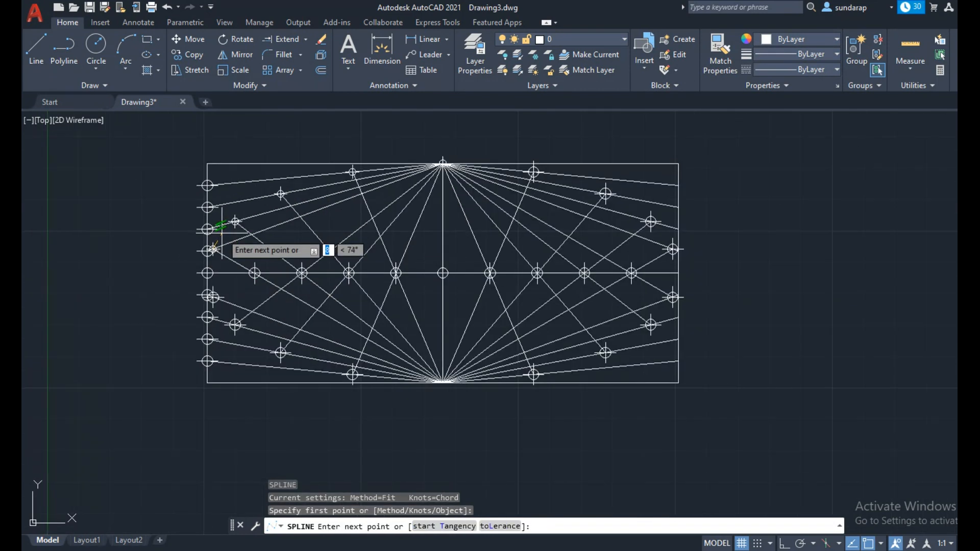
left_click(235, 222)
left_click(281, 194)
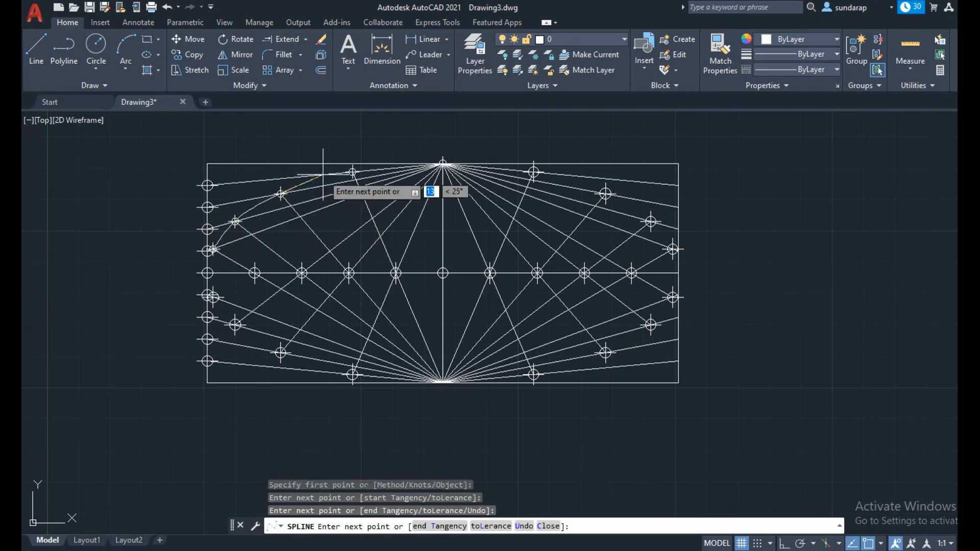
left_click(352, 173)
left_click(444, 164)
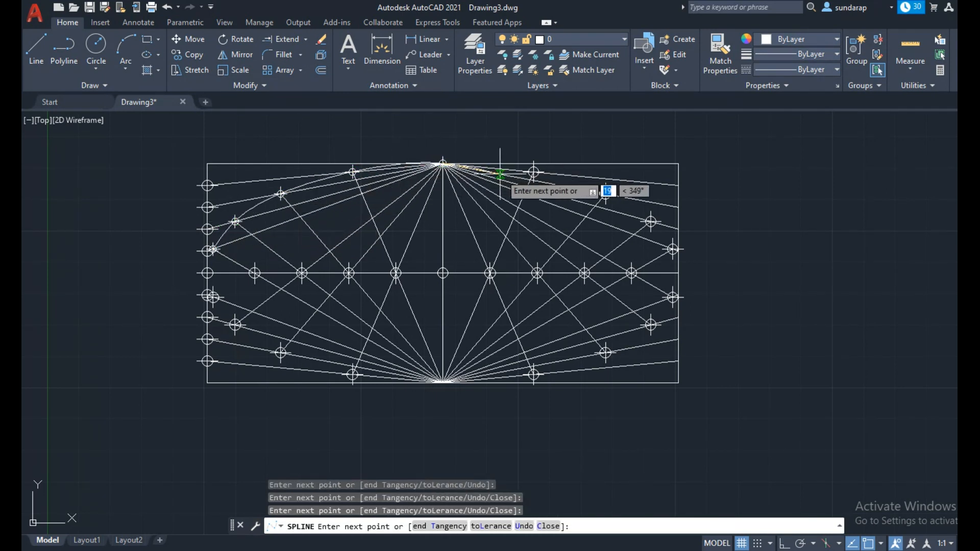
Continue the spline from the top midpoint through the four upper-right intersection points down to the rightmost one.
left_click(534, 172)
left_click(605, 194)
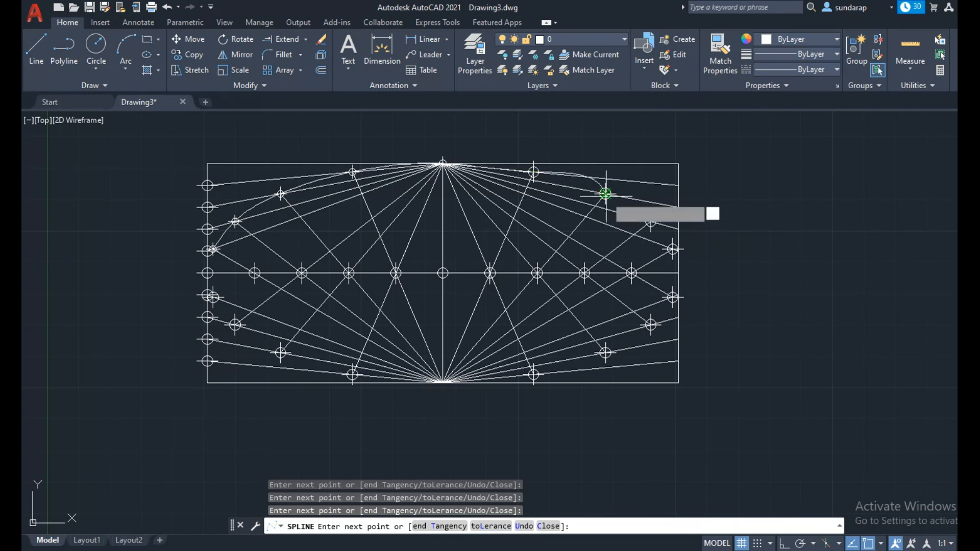
left_click(650, 222)
left_click(673, 249)
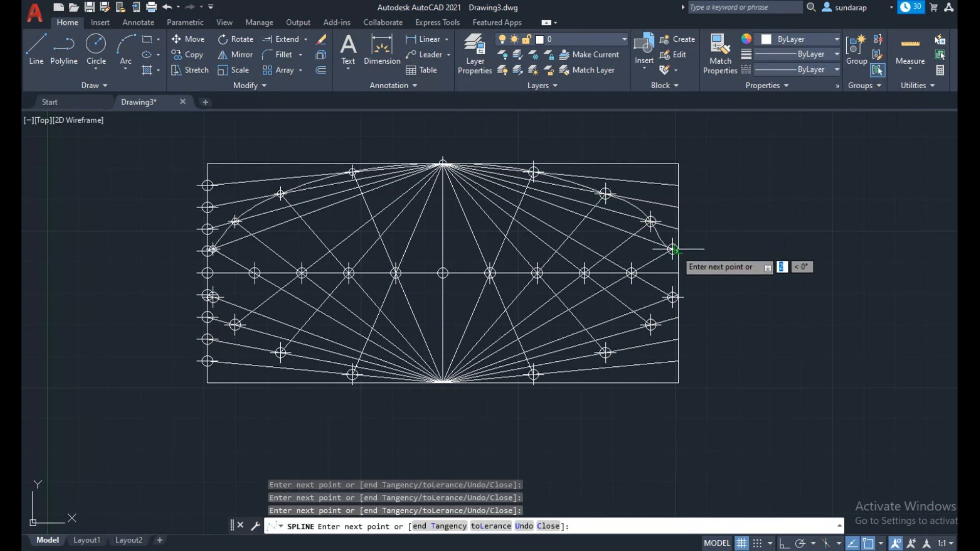
Continue the spline through the rectangle's right midpoint and the four lower-right intersection points to the bottom midpoint.
left_click(673, 296)
left_click(651, 325)
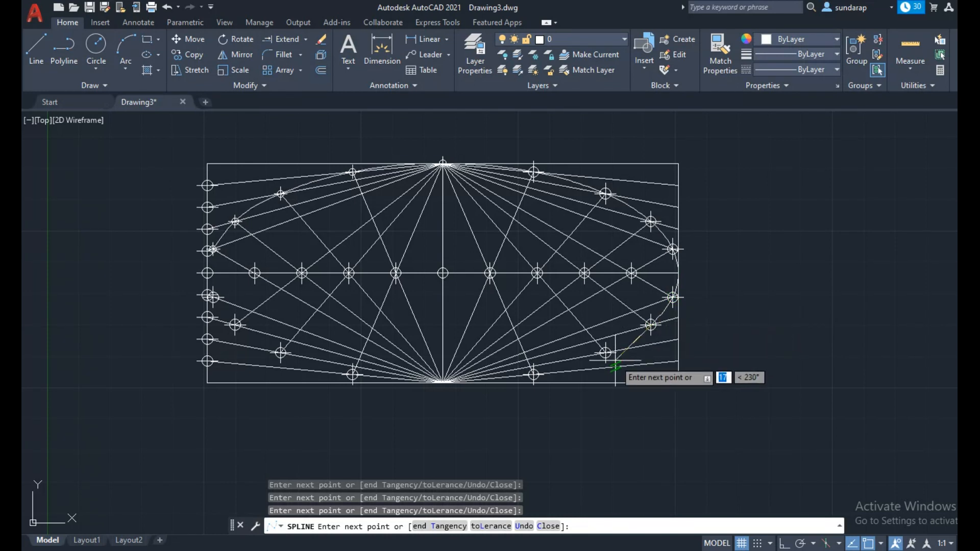
left_click(606, 353)
left_click(533, 375)
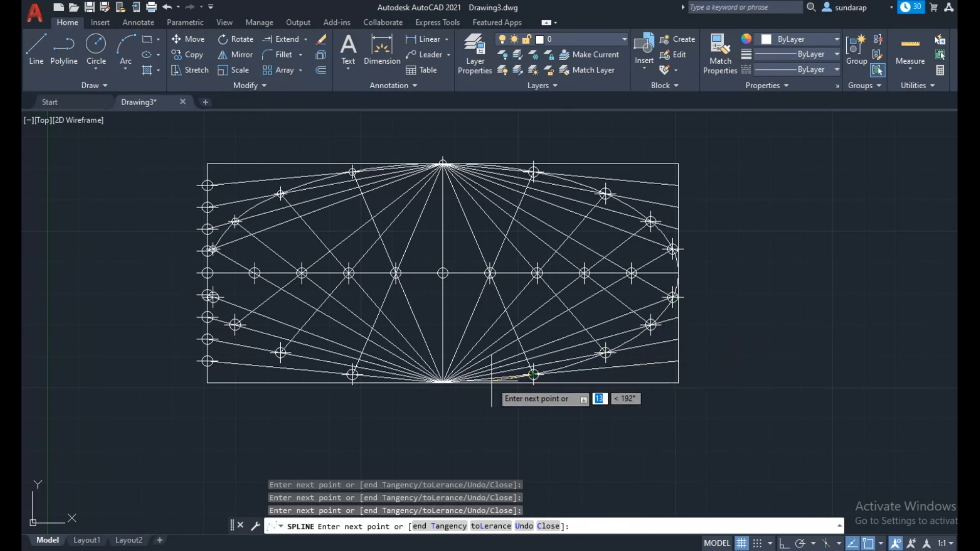
left_click(444, 382)
Run the spline through the four lower-left intersection points and the left midpoint back to its starting point, and close it.
left_click(352, 375)
left_click(280, 352)
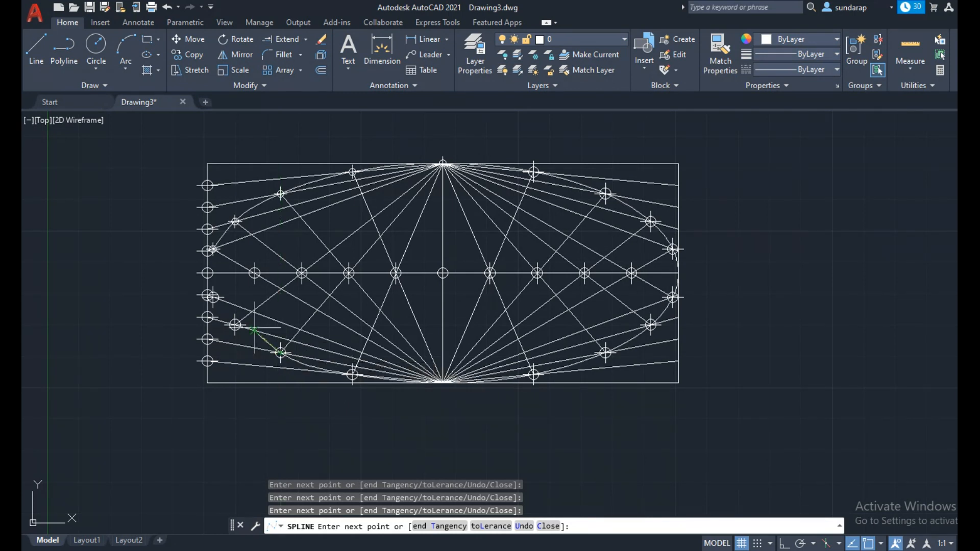
left_click(235, 325)
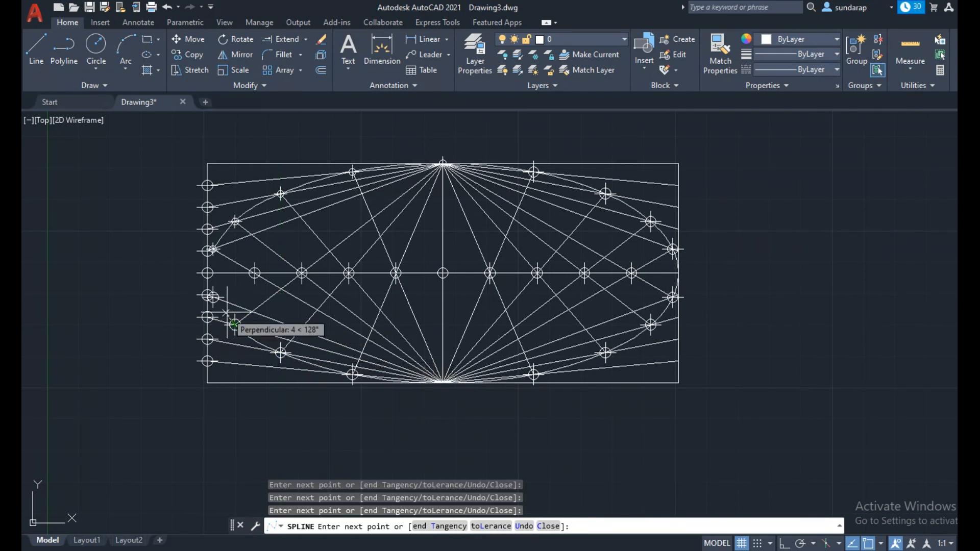
left_click(212, 297)
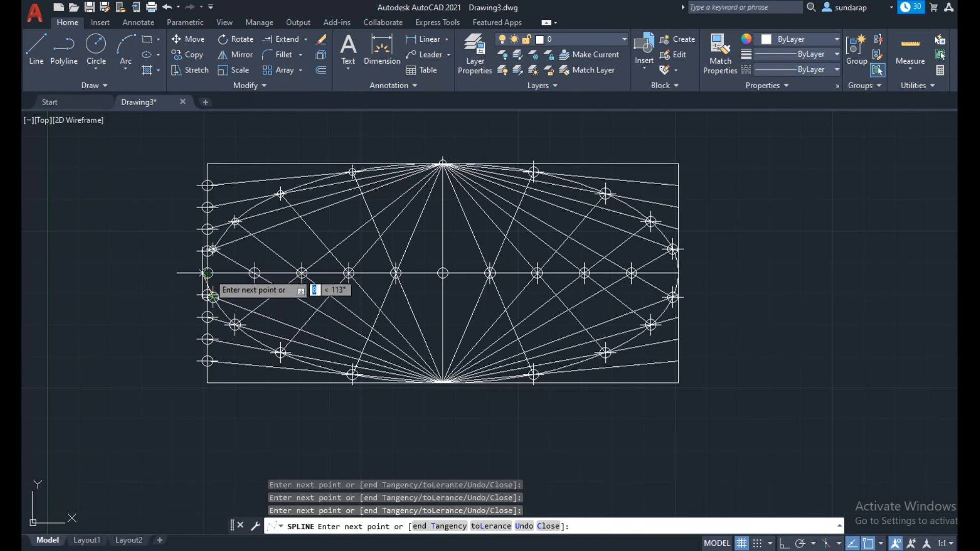
left_click(207, 273)
left_click(208, 251)
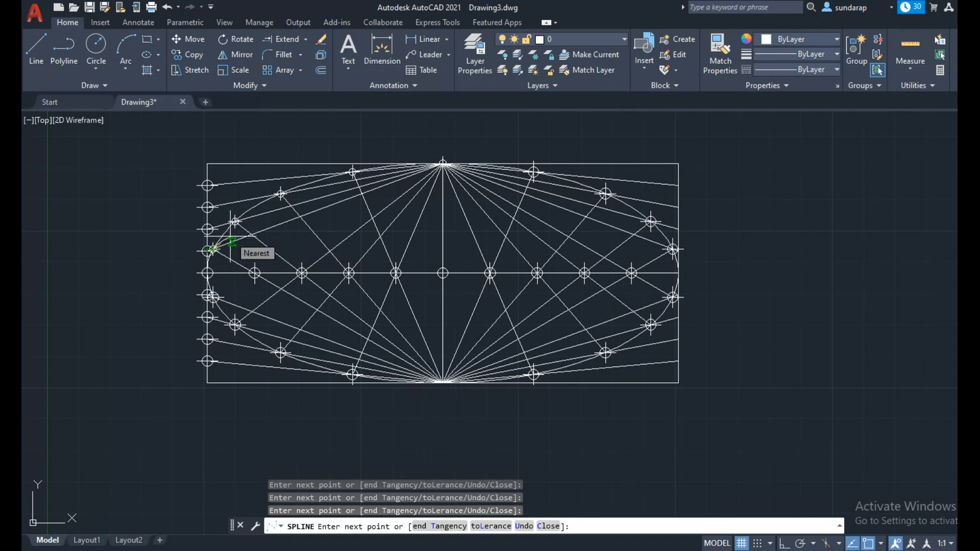
type("c")
key("Return")
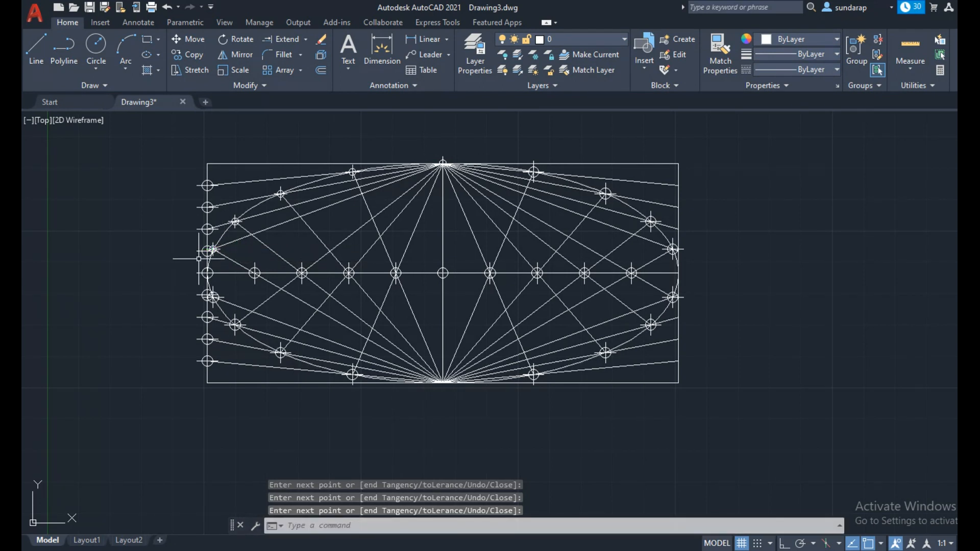
Set the lineweight of the closed elliptical spline to 0.35 mm.
left_click(210, 260)
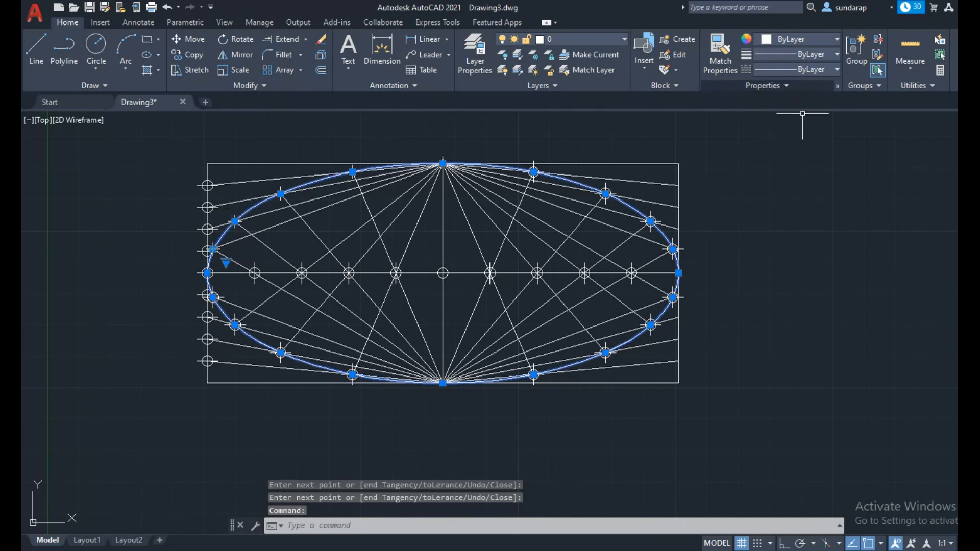
left_click(816, 56)
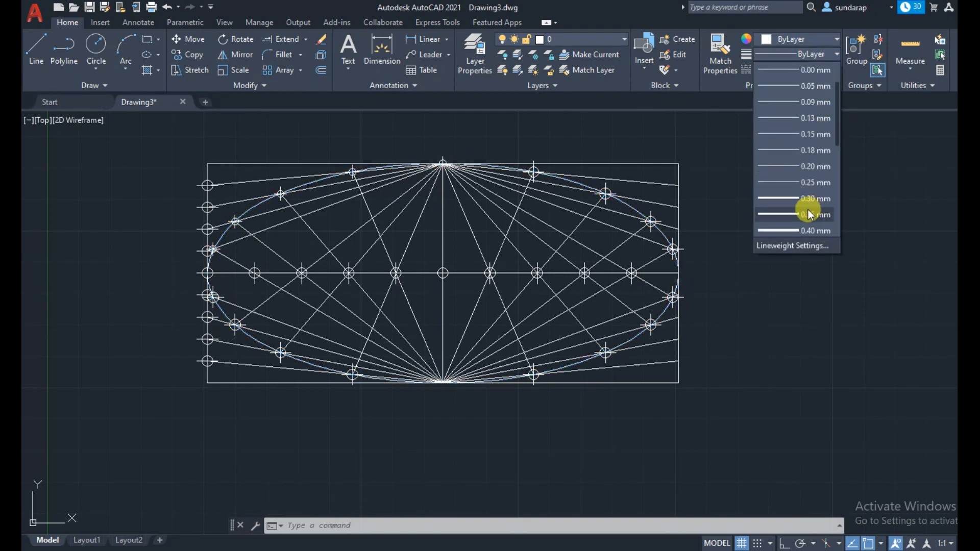
left_click(808, 212)
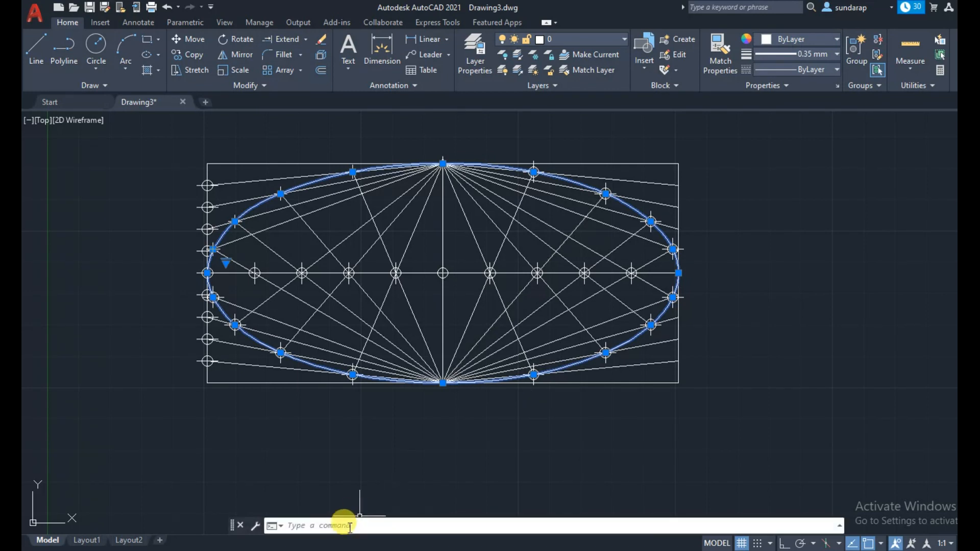
key("Escape")
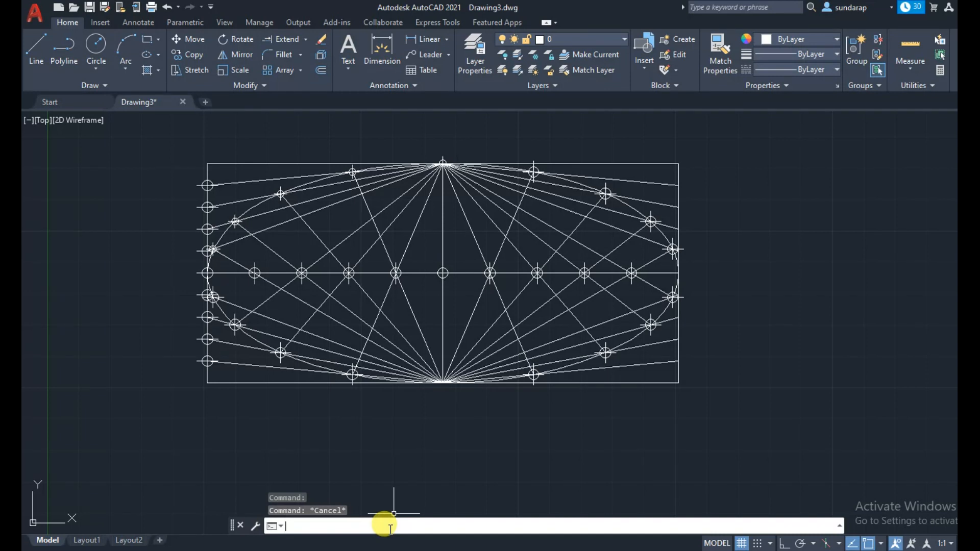
Turn on Display Lineweight in the drawing's lineweight settings.
type("w")
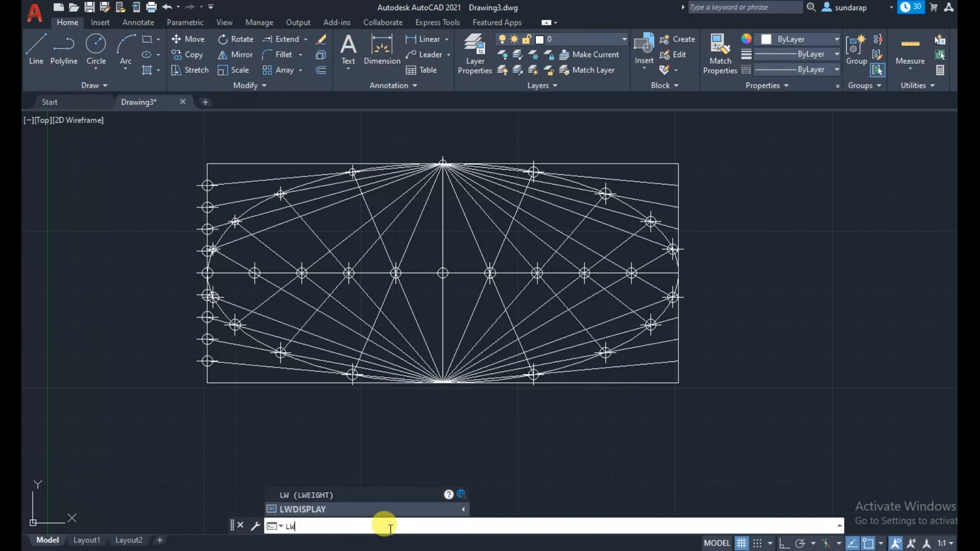
key("Return")
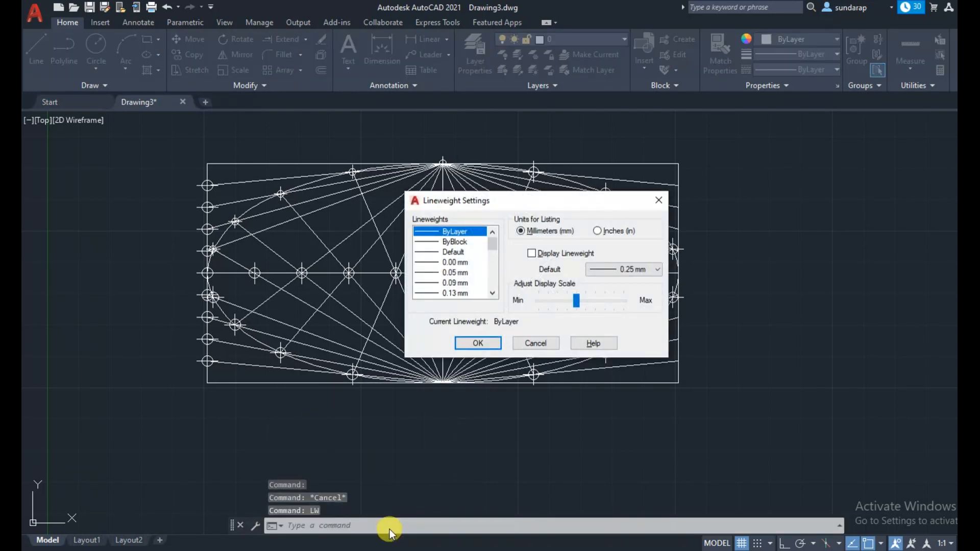
left_click(532, 253)
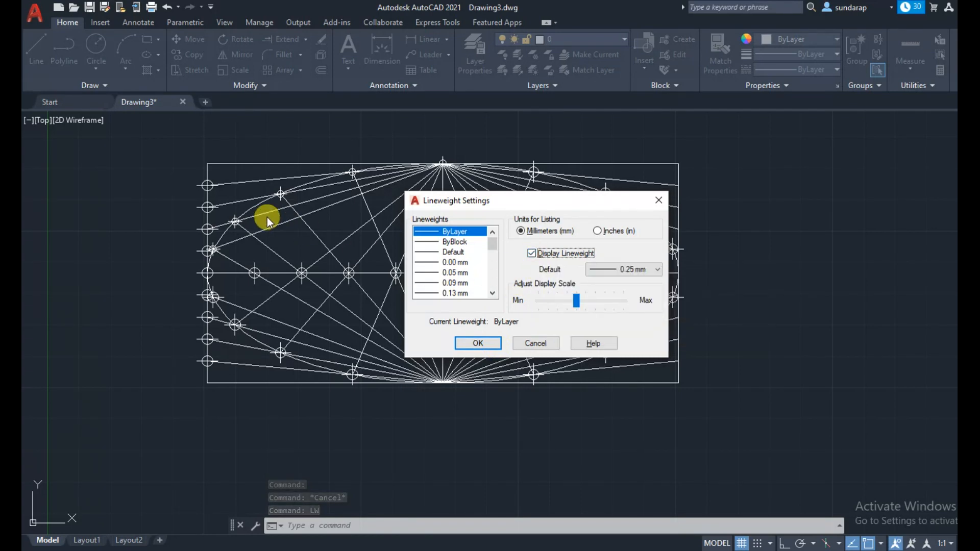
left_click(462, 347)
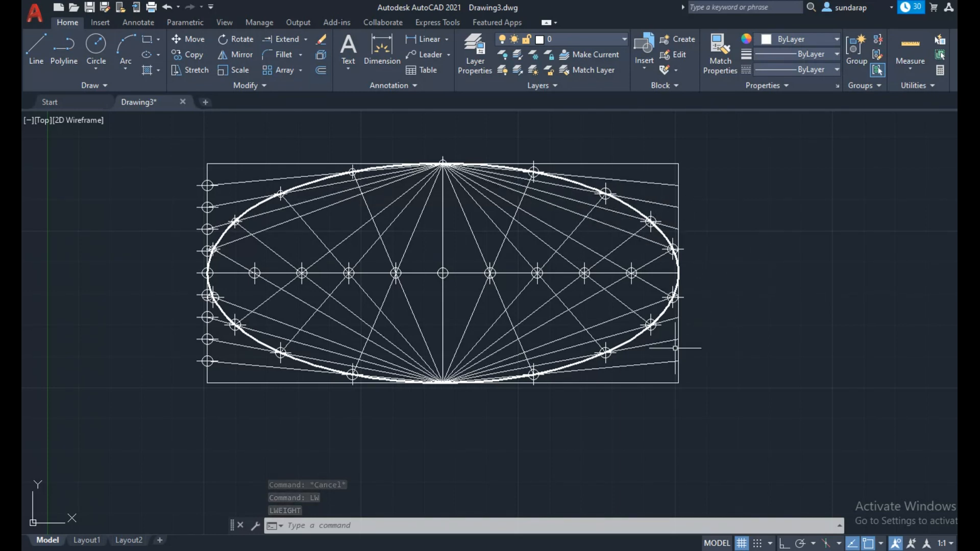
Change the colour of the elliptical spline to Magenta.
left_click(634, 335)
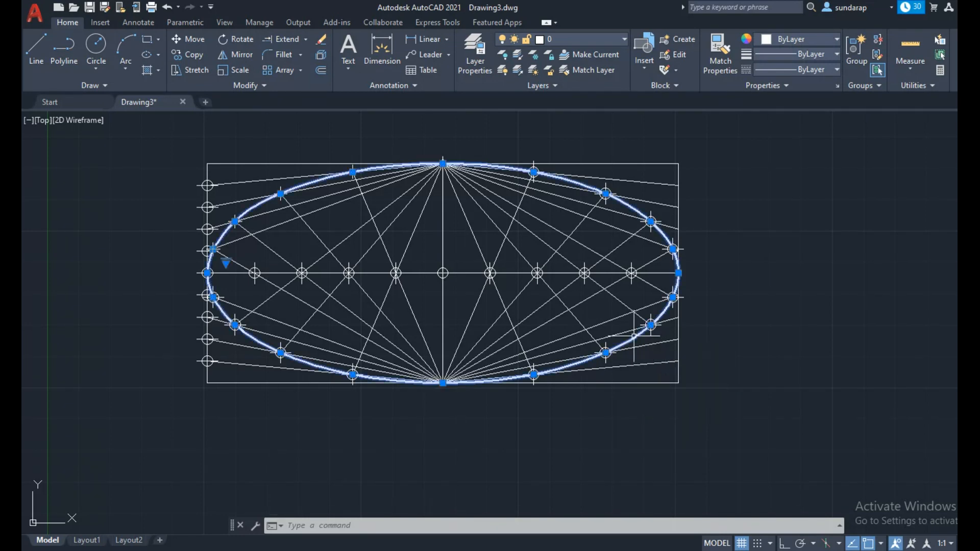
left_click(826, 40)
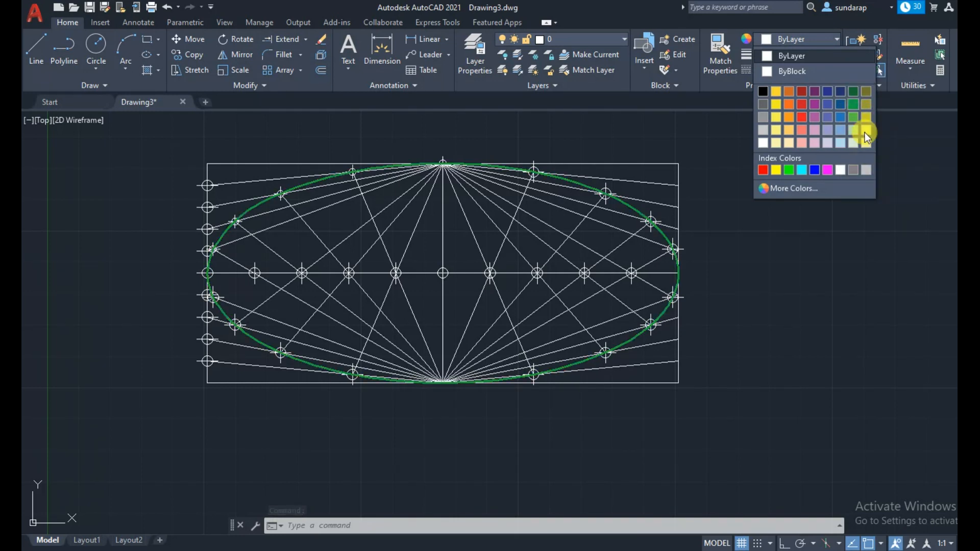
left_click(828, 170)
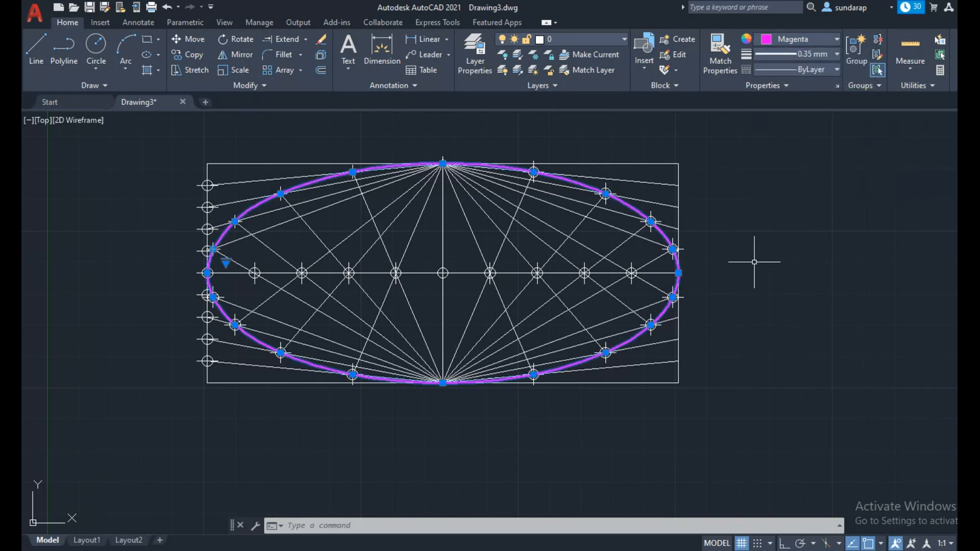
key("Escape")
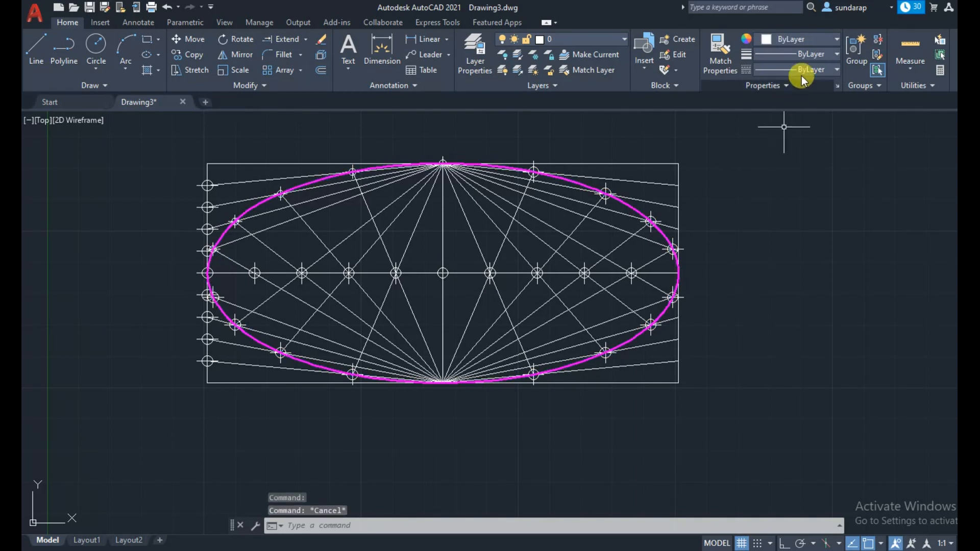
Try a circle with a radius of 150 mm in the empty area beside the ellipse construction, and undo it.
mouse_move(744, 274)
middle_mouse_down()
mouse_move(481, 289)
mouse_move(420, 313)
middle_mouse_up()
mouse_move(728, 308)
middle_mouse_down()
mouse_move(586, 284)
mouse_move(499, 289)
mouse_move(466, 296)
mouse_move(467, 310)
middle_mouse_up()
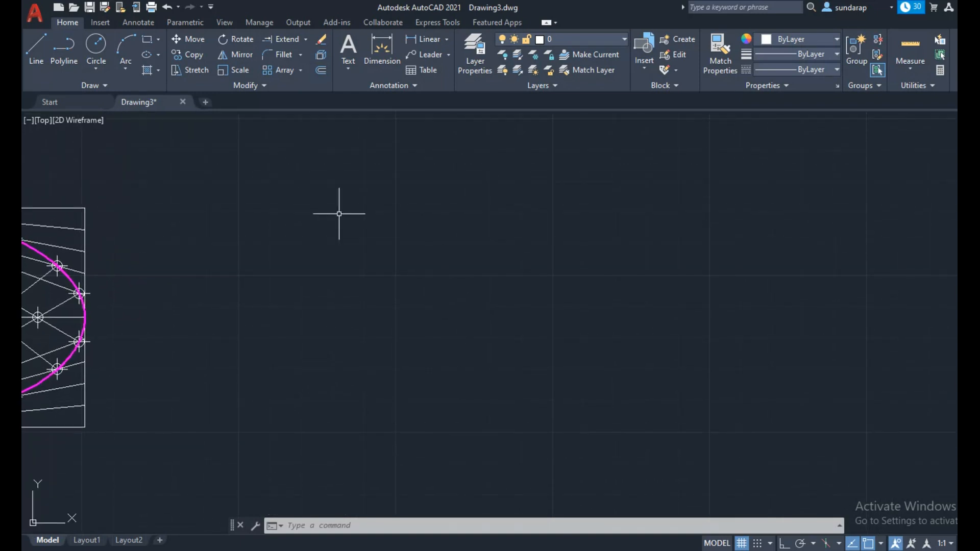
left_click(92, 46)
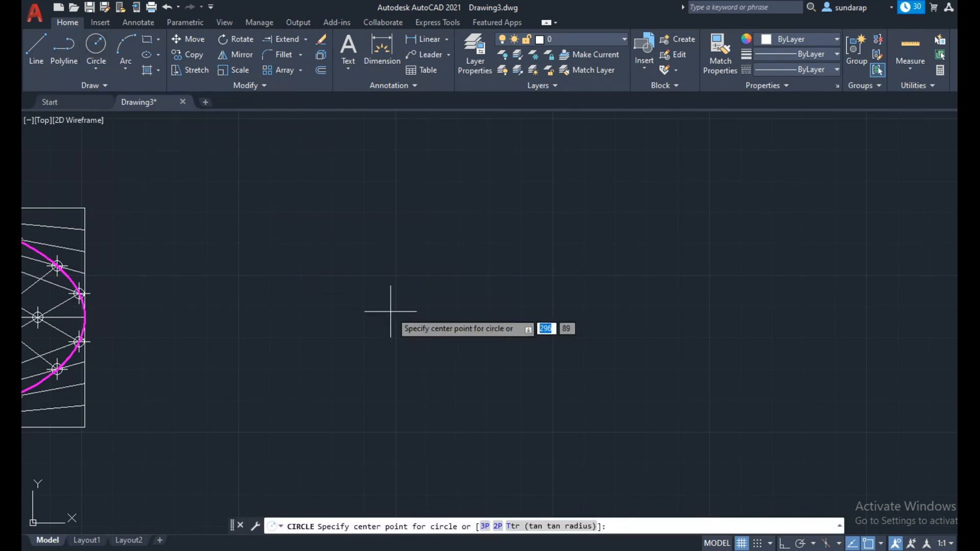
left_click(516, 302)
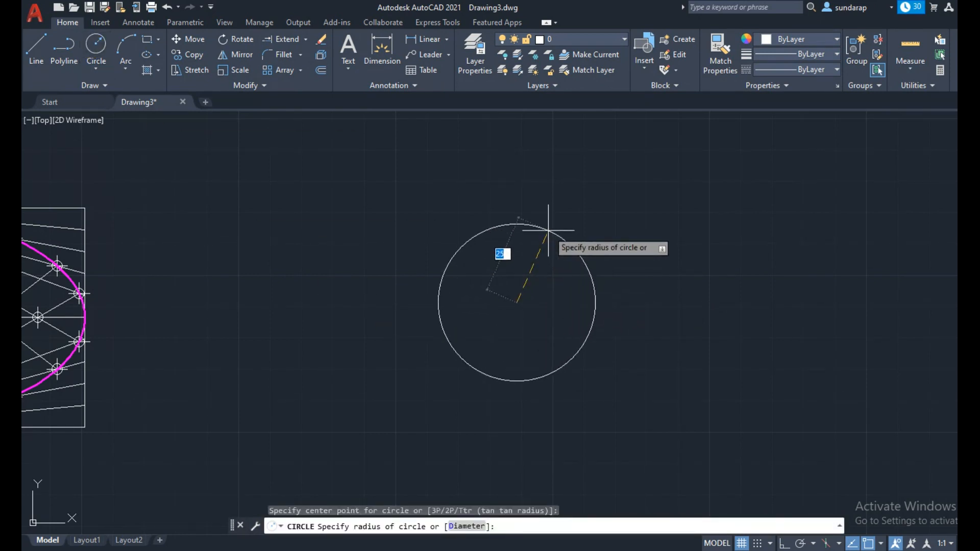
type("150")
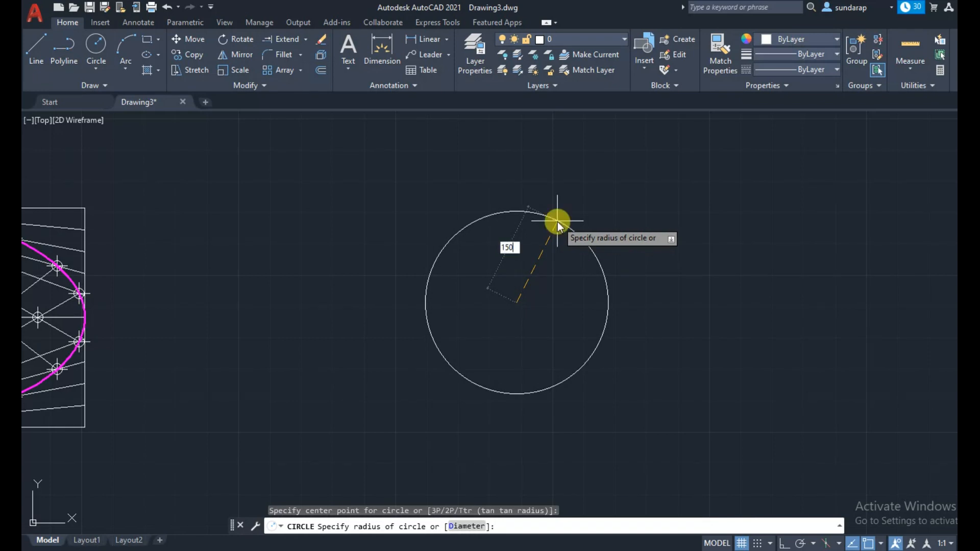
key("Return")
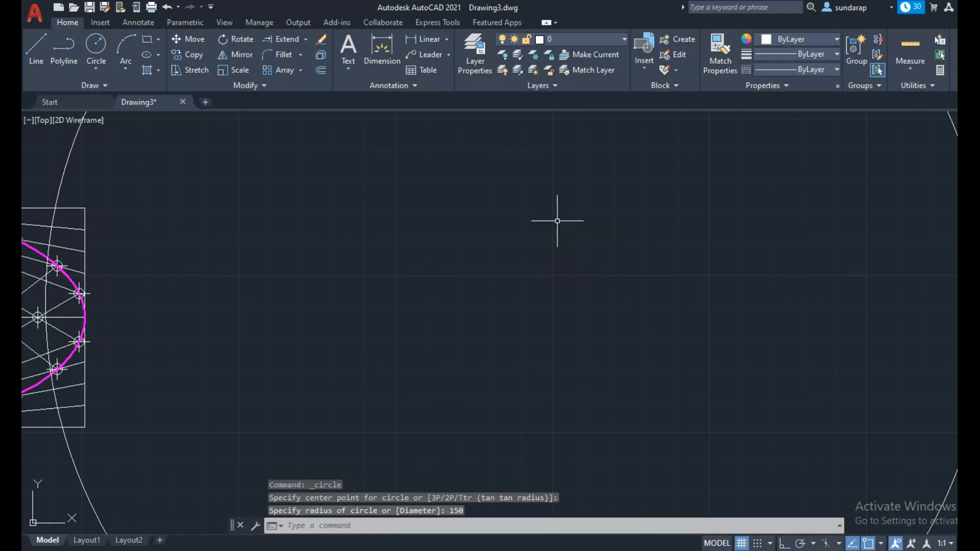
key("ctrl+z")
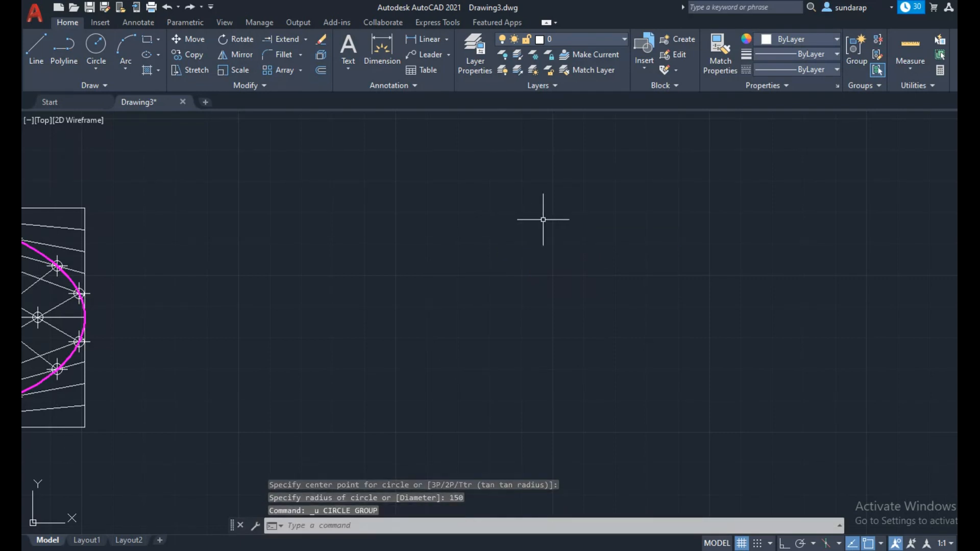
Draw a circle with a diameter of 150 mm in the empty area to the right of the rectangle construction.
left_click(97, 46)
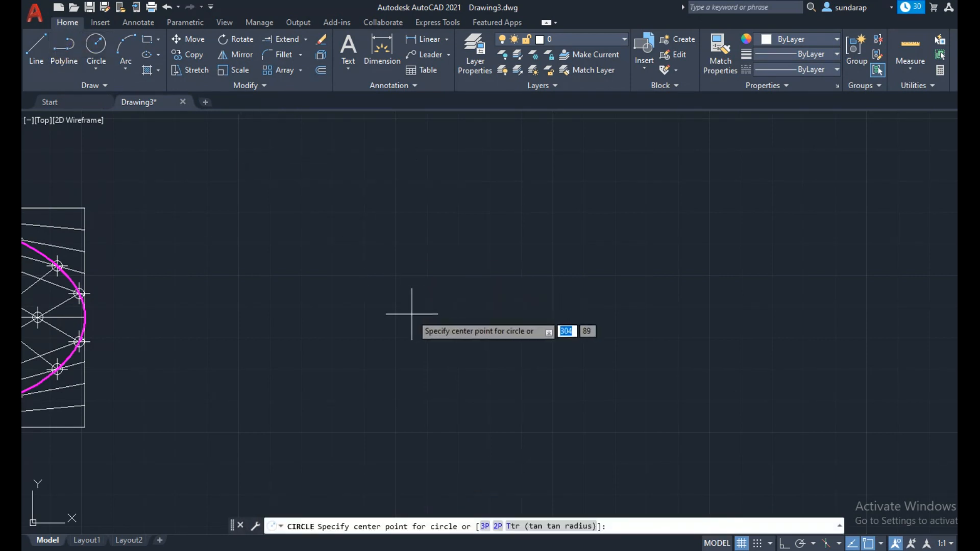
left_click(426, 297)
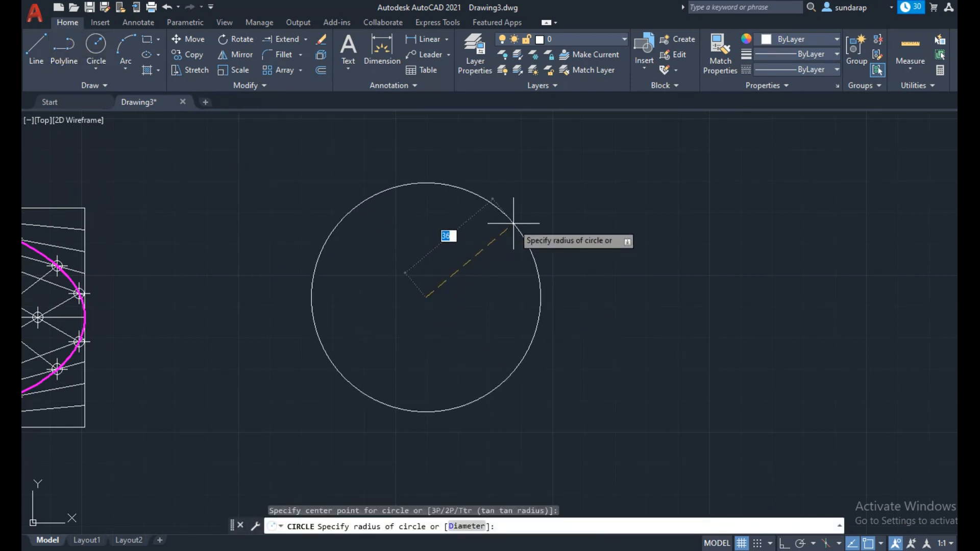
left_click(471, 526)
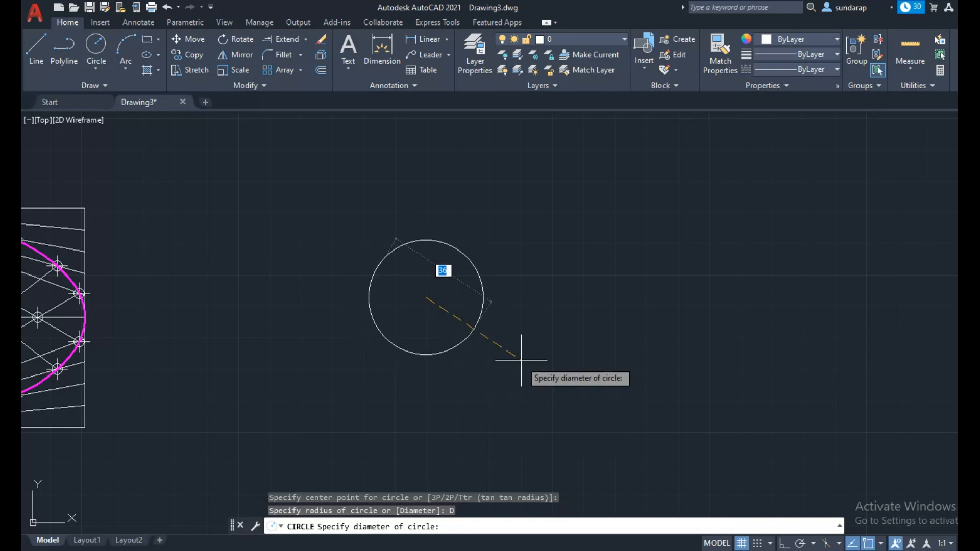
type("150")
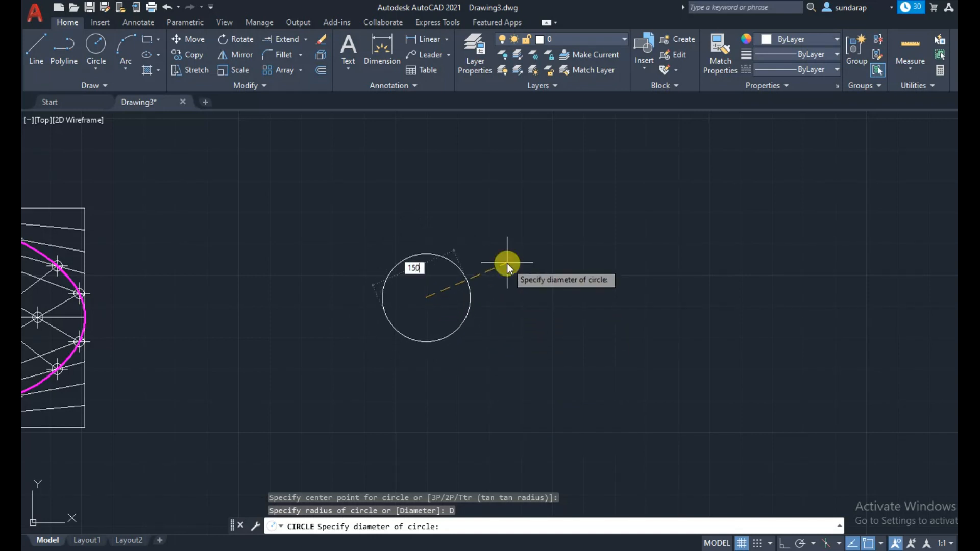
key("Return")
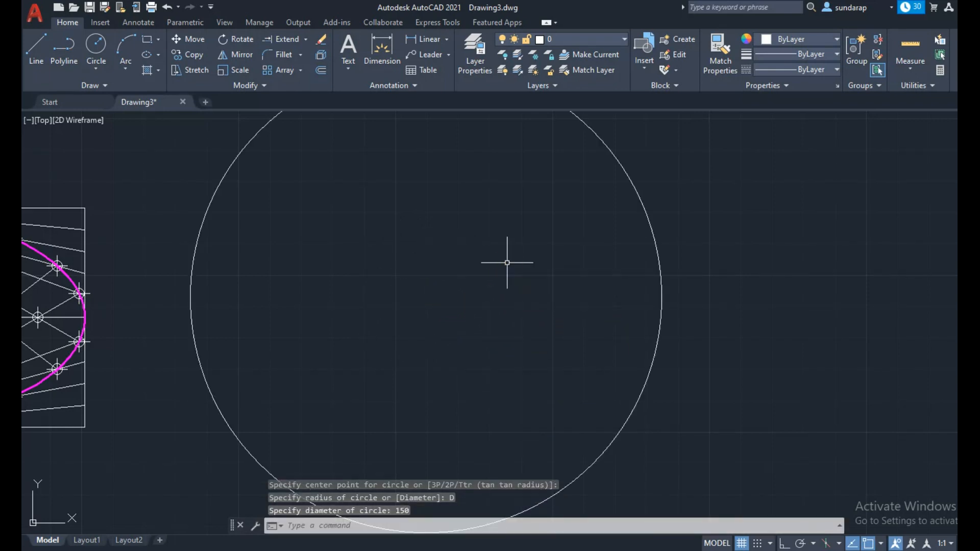
scroll(507, 263, "down", 2)
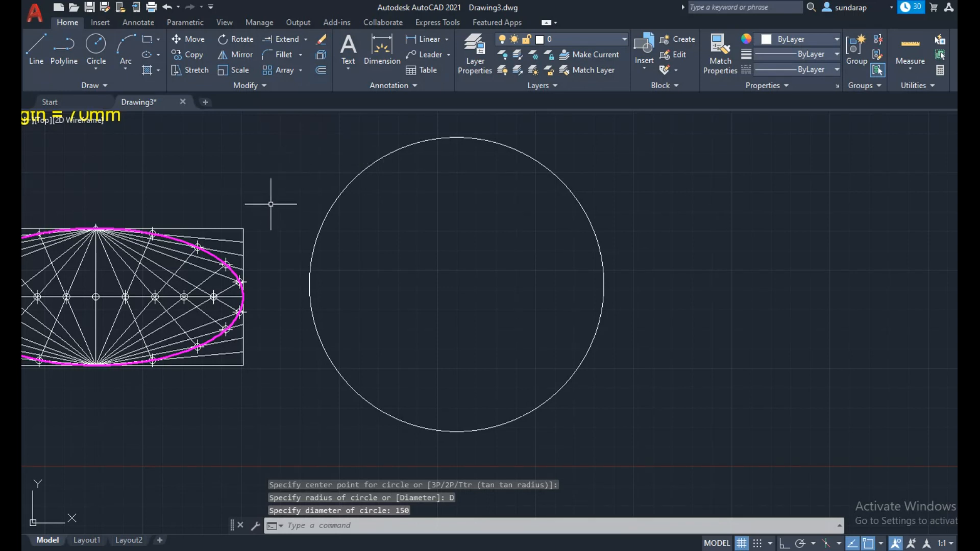
Draw a concentric circle with a diameter of 70 mm at the centre of the 150 mm circle.
left_click(101, 50)
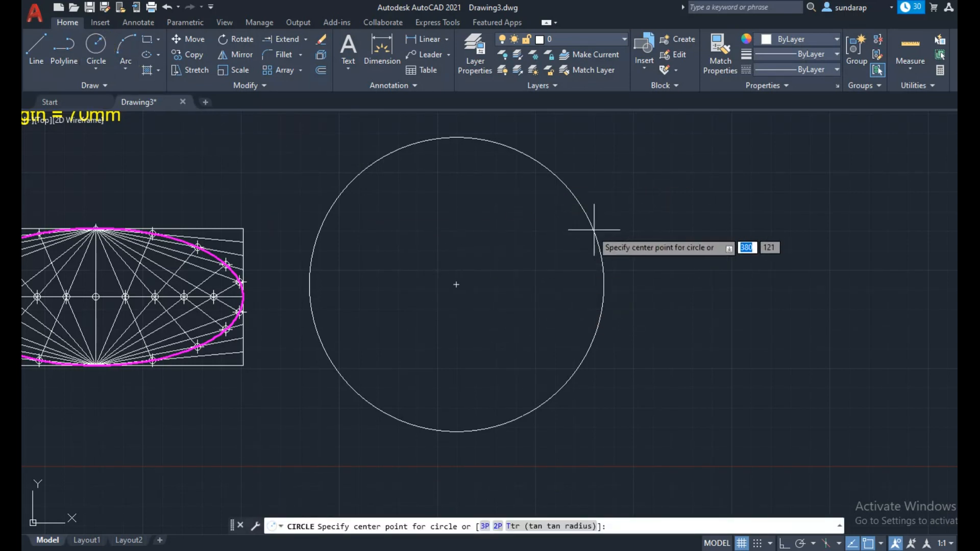
left_click(456, 284)
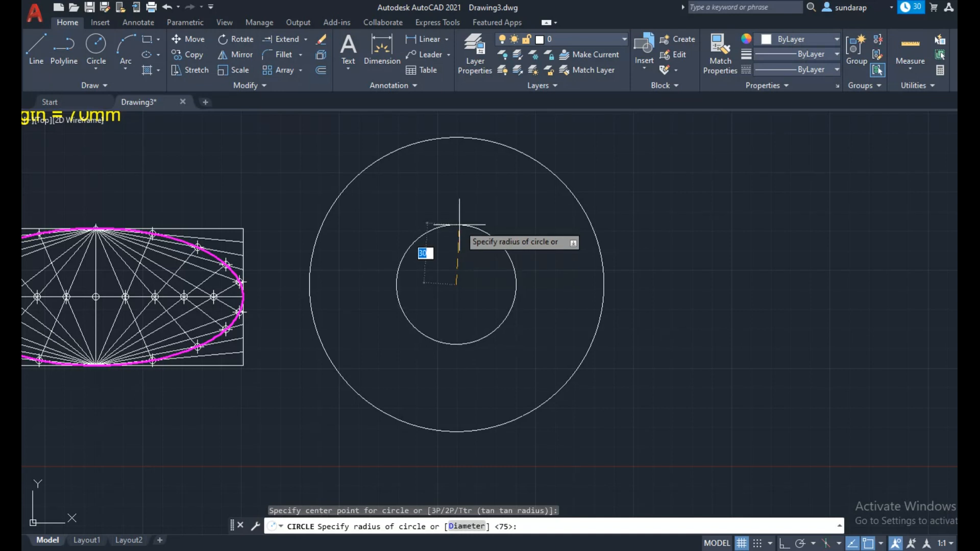
left_click(467, 526)
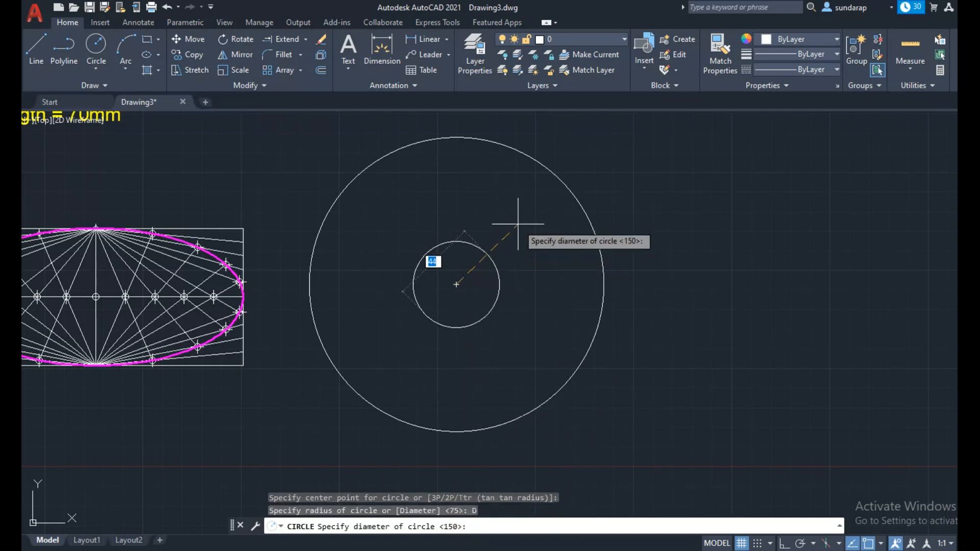
type("7")
key("Return")
middle_click_drag(539, 222, 607, 225)
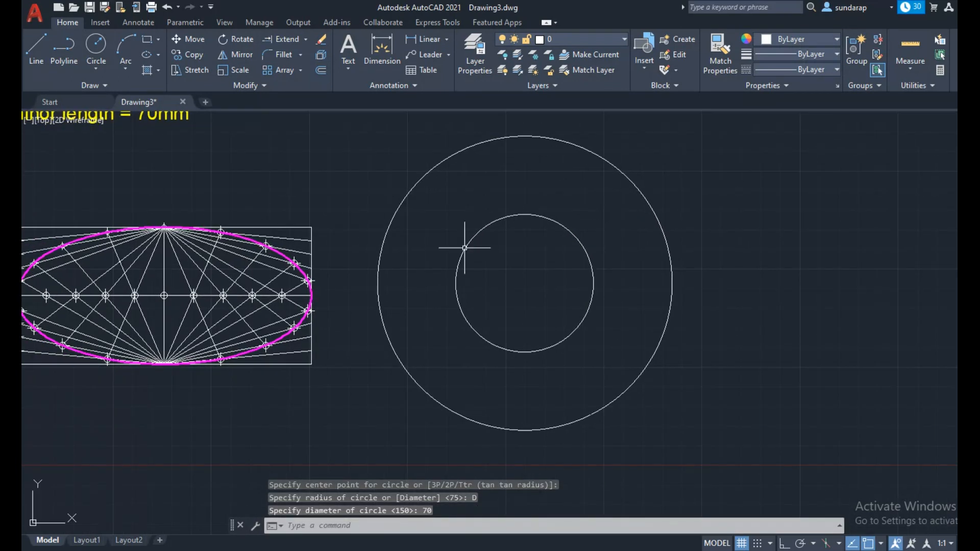
Draw a vertical diameter line across the 150 mm circle, from its top quadrant to its bottom quadrant.
left_click(37, 42)
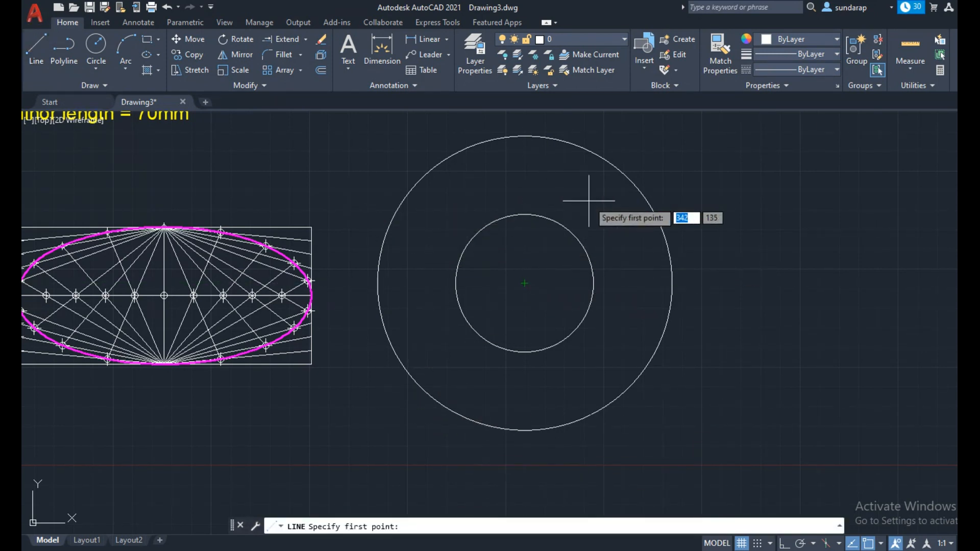
left_click(525, 136)
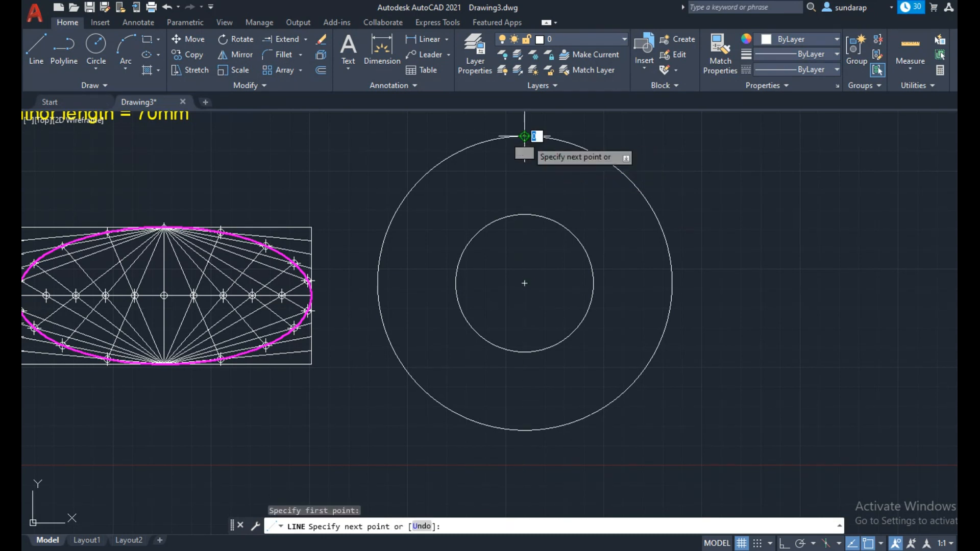
left_click(524, 430)
right_click(565, 386)
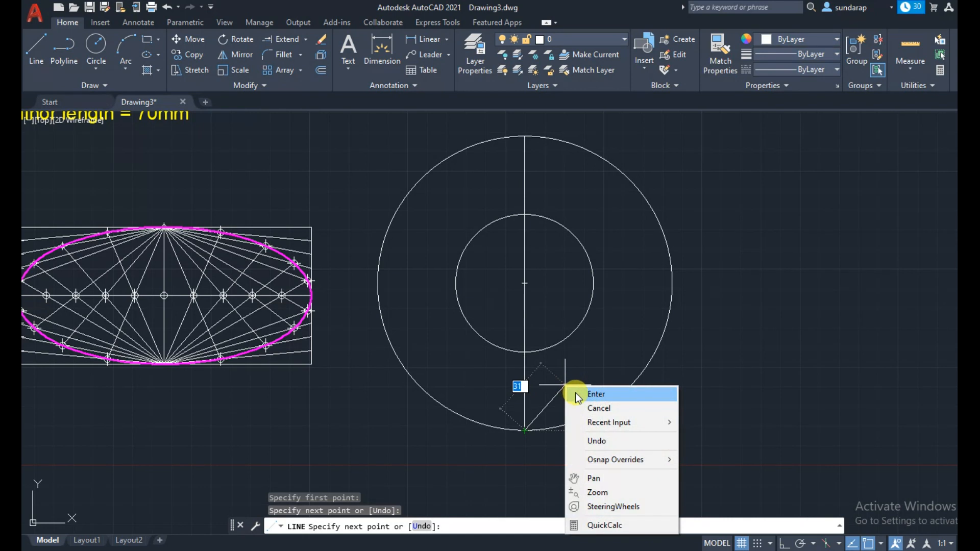
left_click(596, 394)
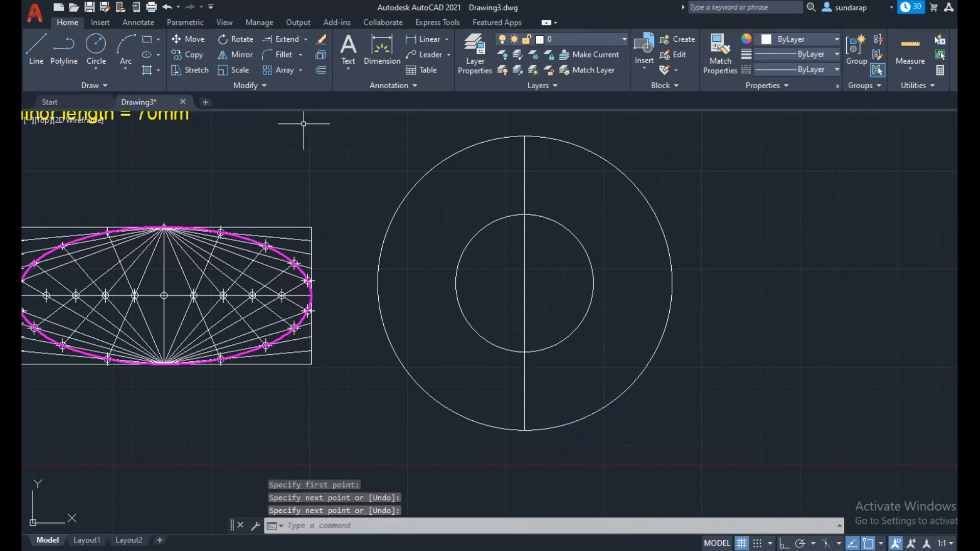
Polar-array the vertical diameter line about the circles' common centre with 12 items over 360 degrees.
left_click(301, 70)
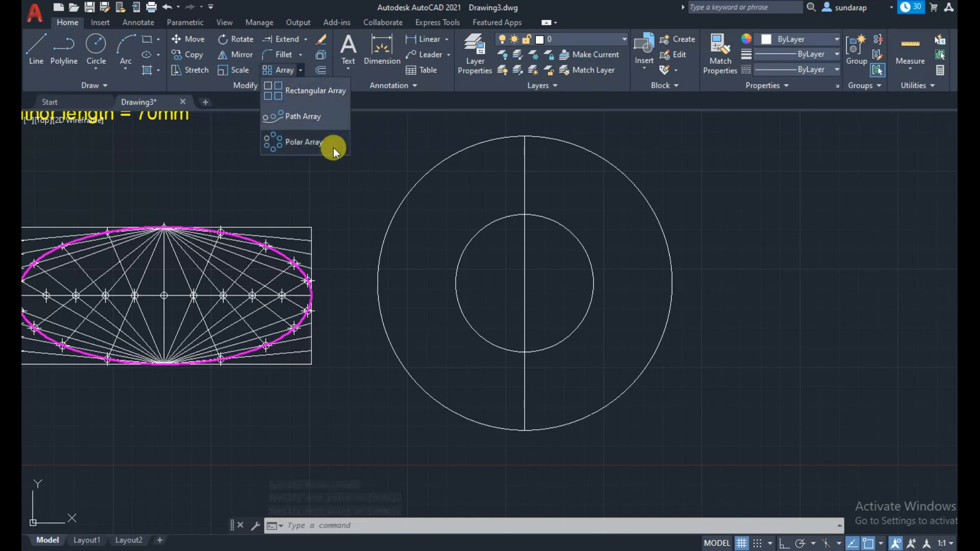
left_click(307, 142)
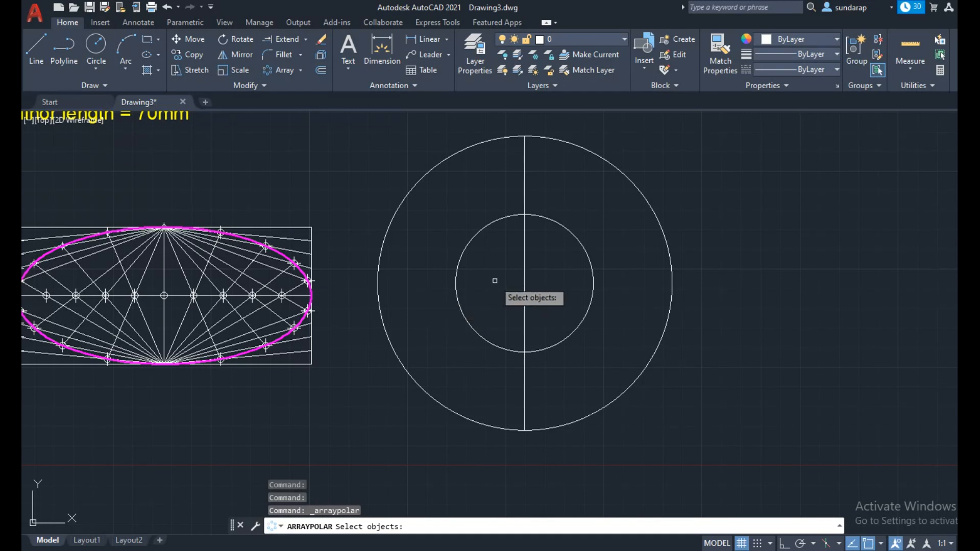
left_click(524, 276)
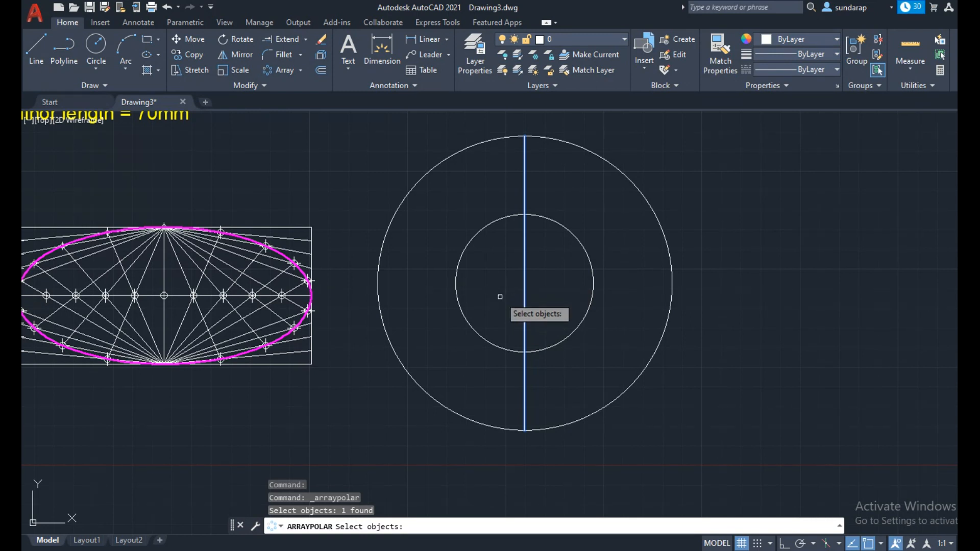
key("Return")
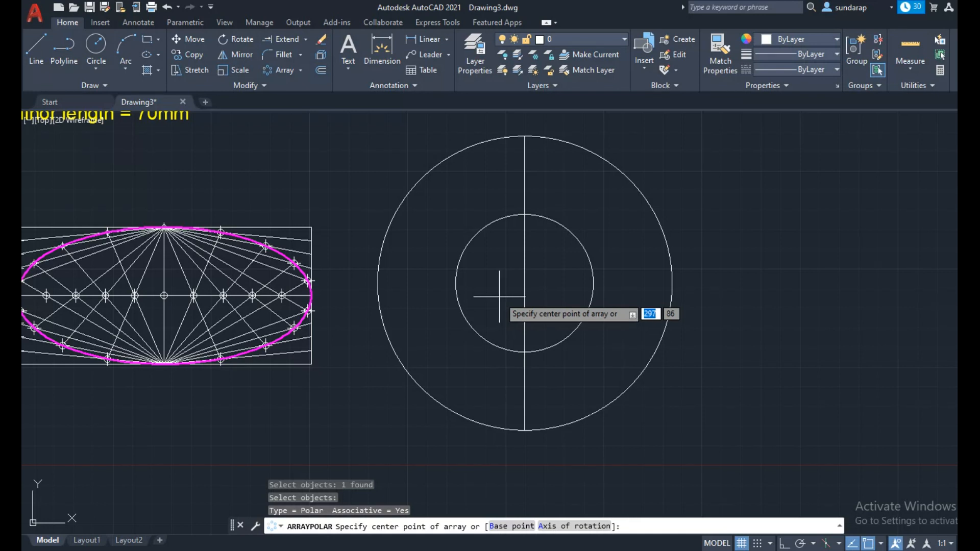
left_click(524, 283)
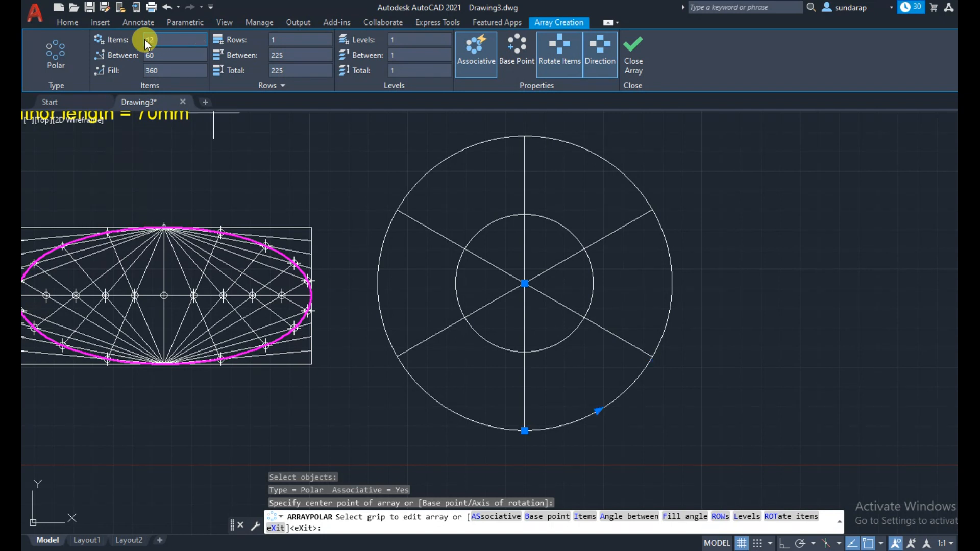
key("Return")
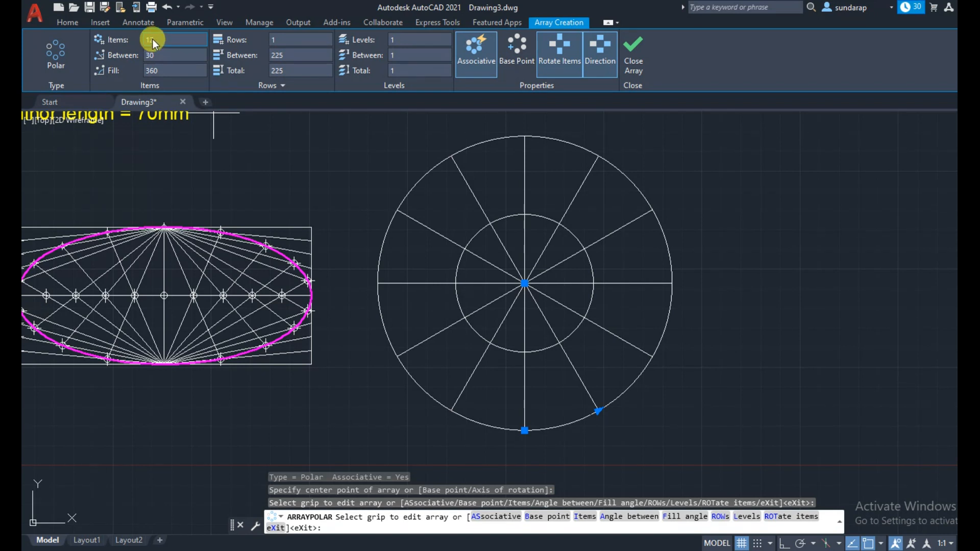
left_click(639, 58)
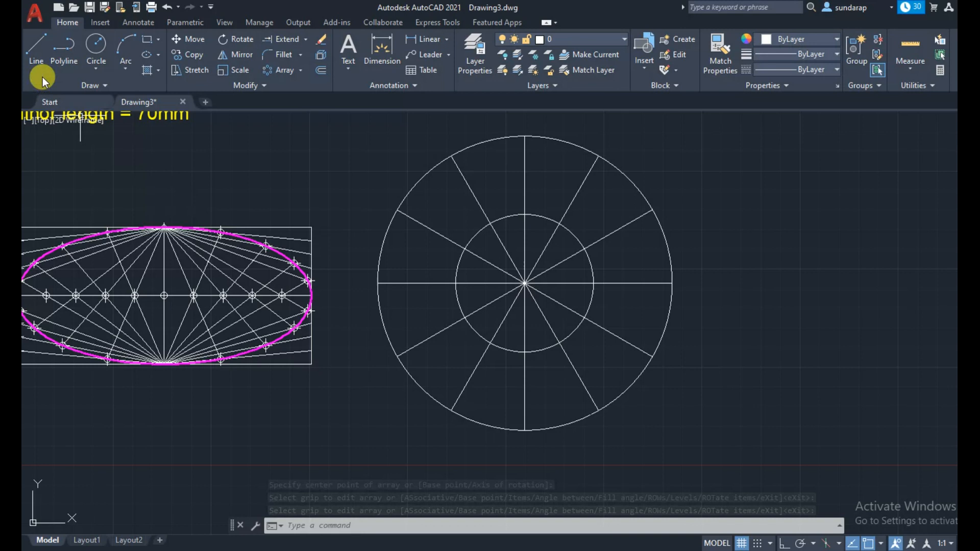
With Ortho on, draw a vertical line downward from where the lower upper-left spoke meets the outer circle, past the inner intersection's level.
left_click(28, 54)
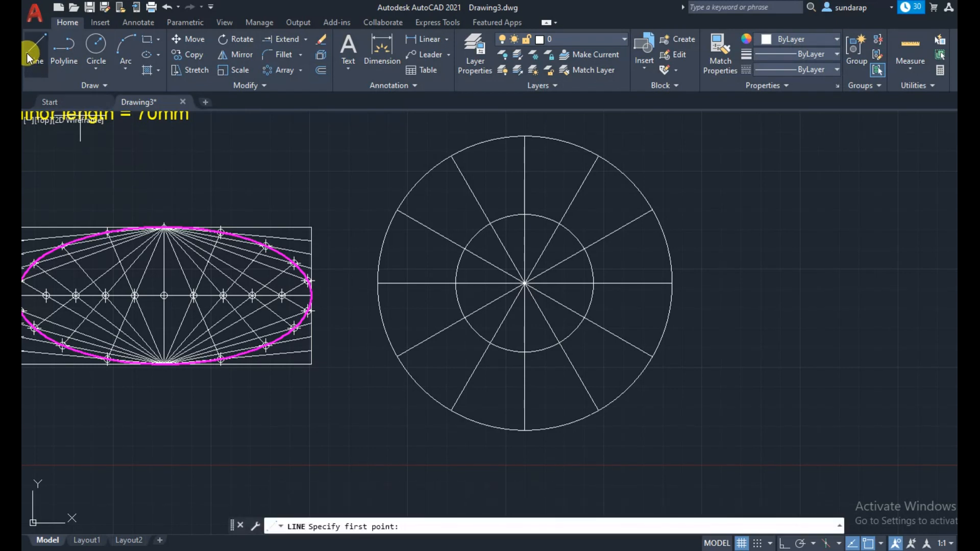
left_click(396, 210)
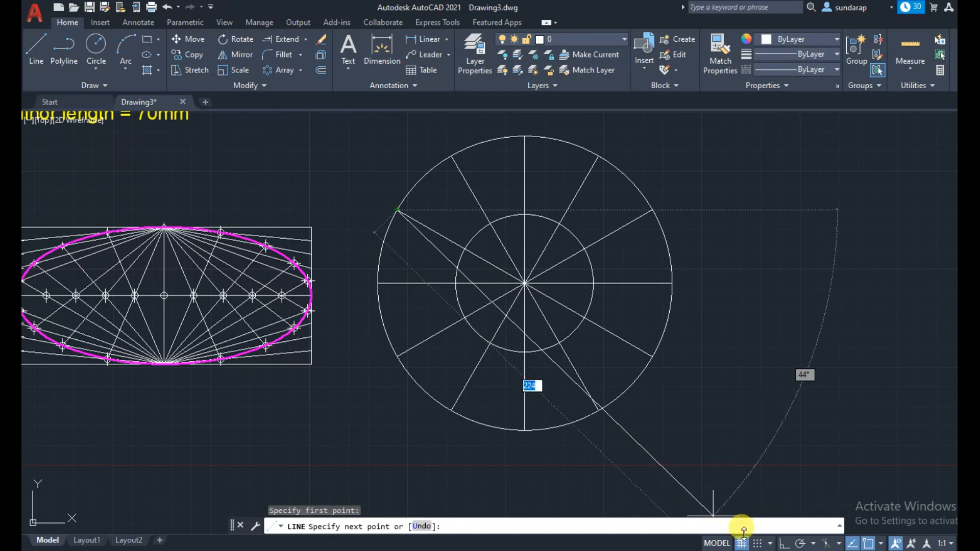
left_click(784, 543)
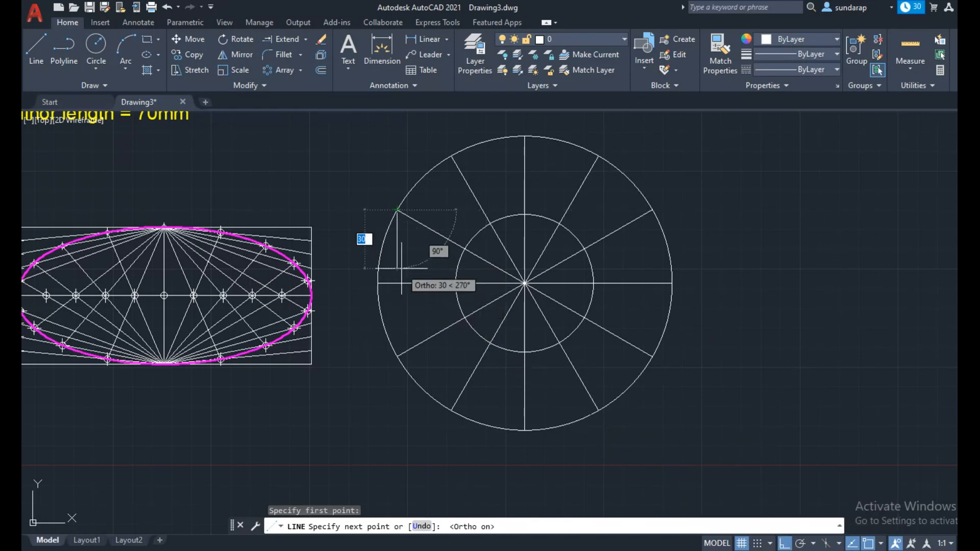
left_click(398, 262)
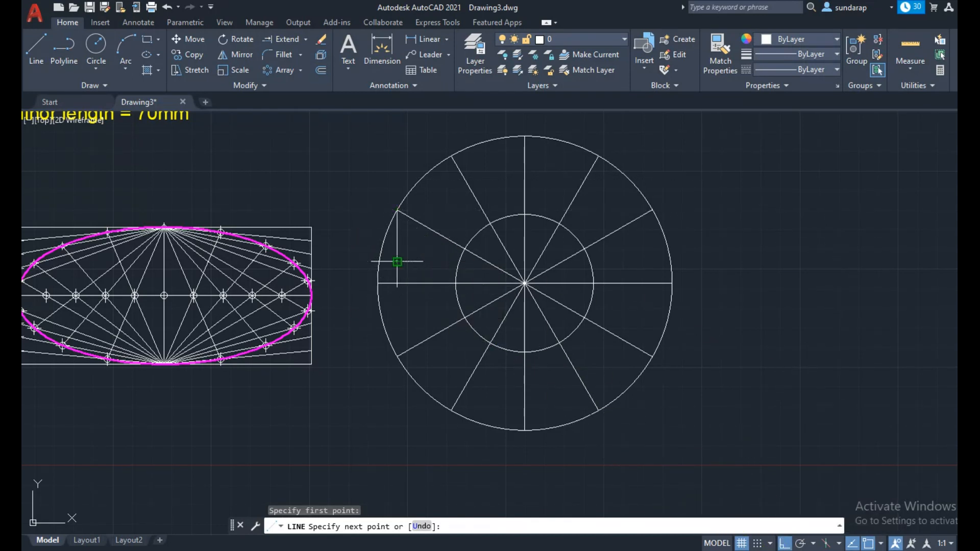
right_click(401, 263)
left_click(405, 269)
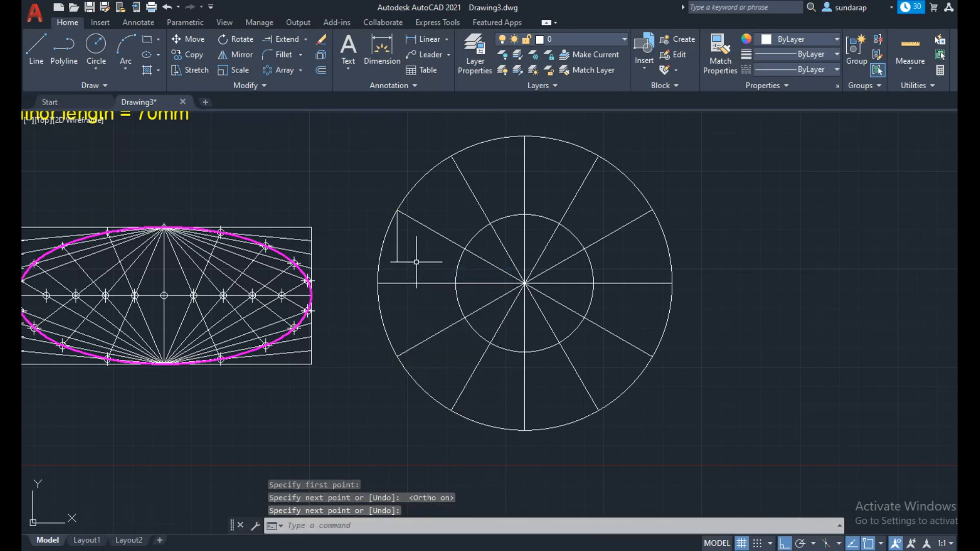
Draw a horizontal line from the same spoke's intersection with the inner circle leftward to the vertical line.
type("l")
key("Return")
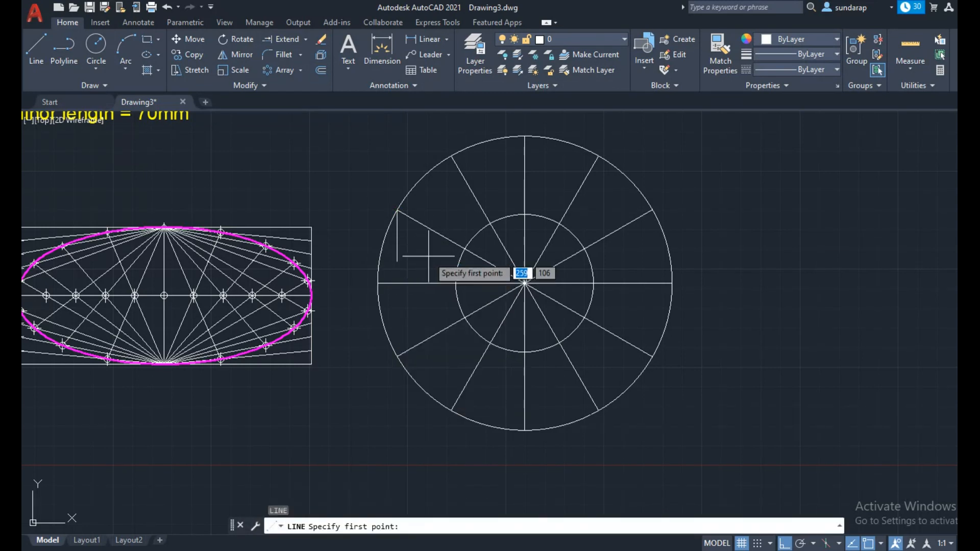
left_click(465, 250)
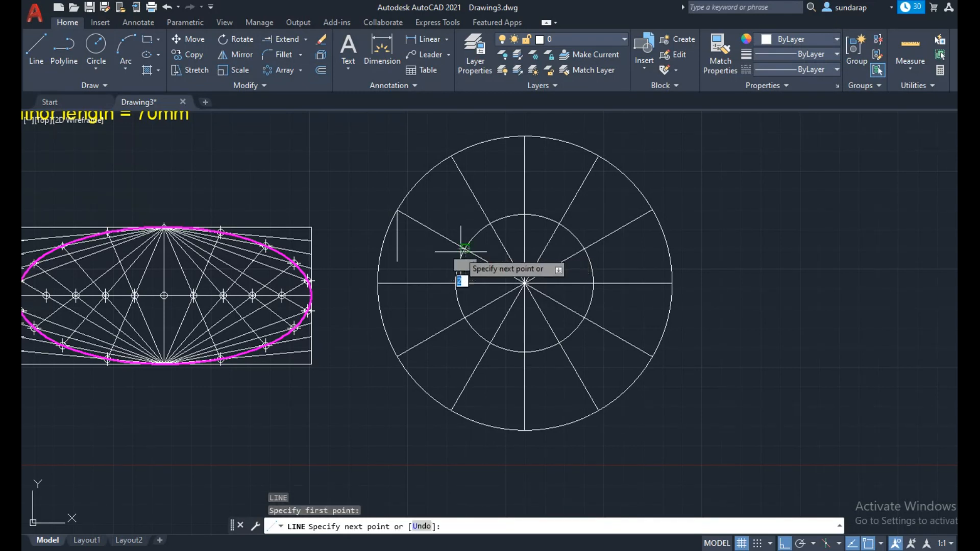
left_click(396, 249)
right_click(400, 250)
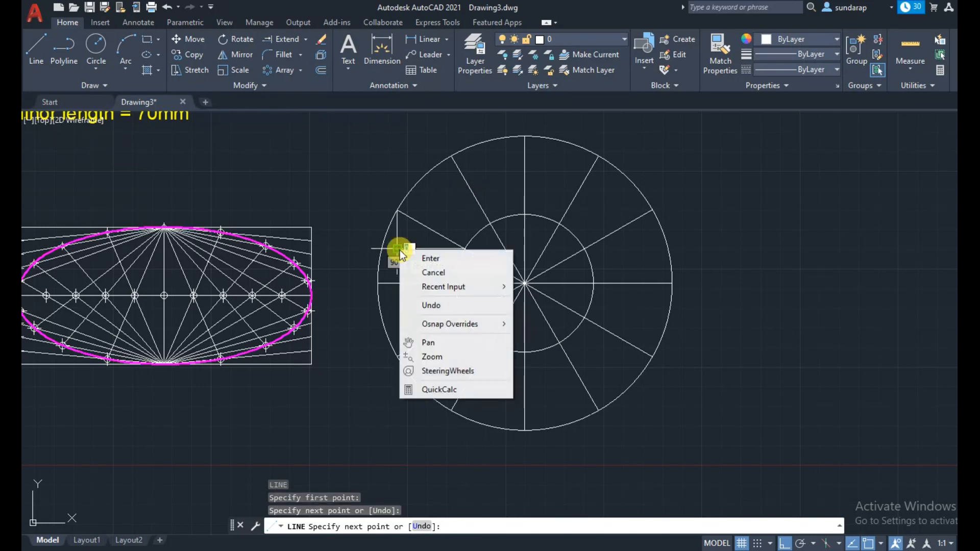
left_click(425, 258)
Draw a vertical line downward from the outer-circle end of the steeper upper-left spoke to just below its inner-circle intersection level.
key("Return")
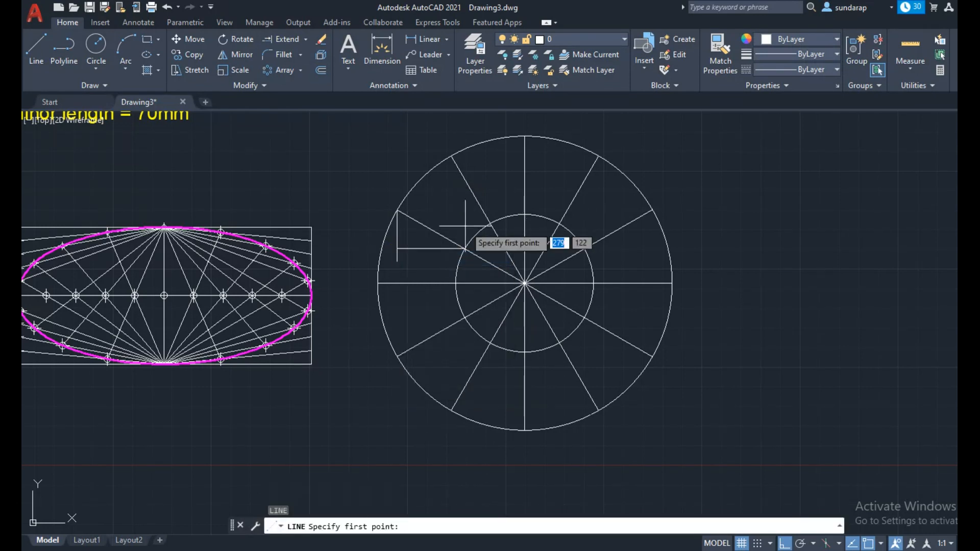
left_click(452, 156)
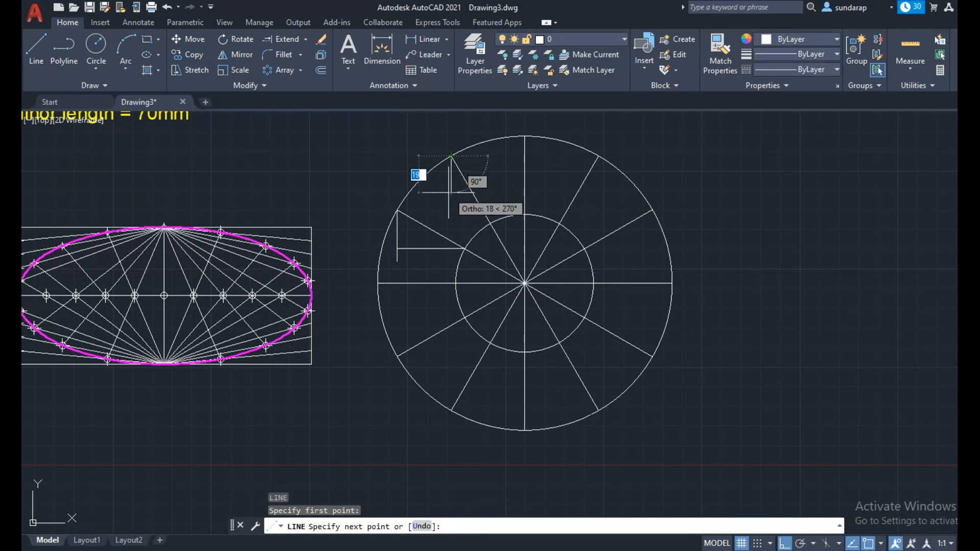
left_click(451, 226)
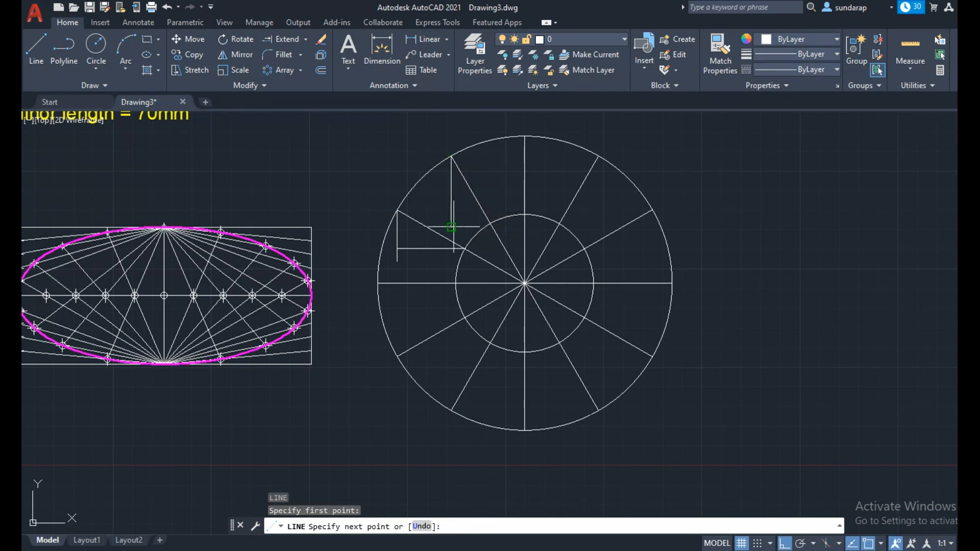
right_click(460, 225)
left_click(463, 234)
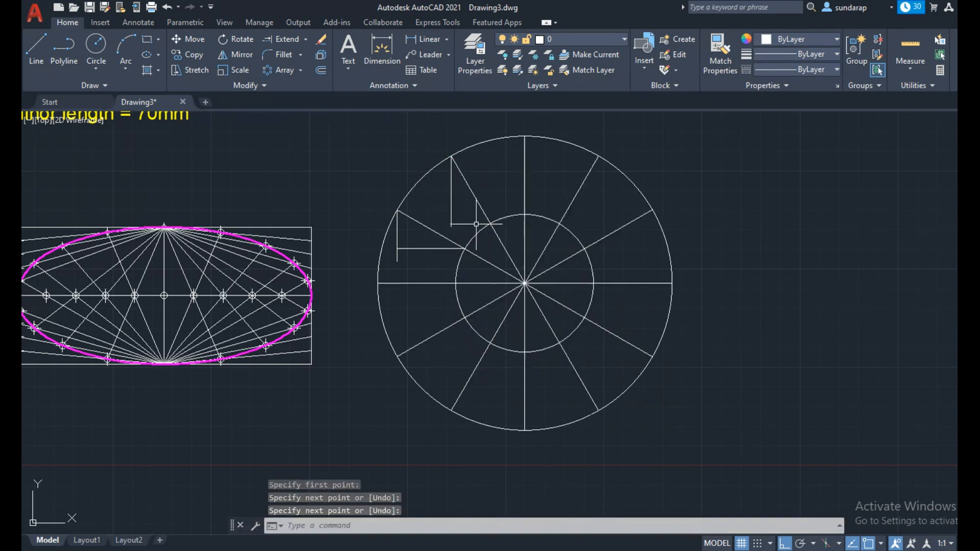
Draw a horizontal line from the steeper upper-left spoke's inner-circle intersection leftward to the second vertical line.
key("Return")
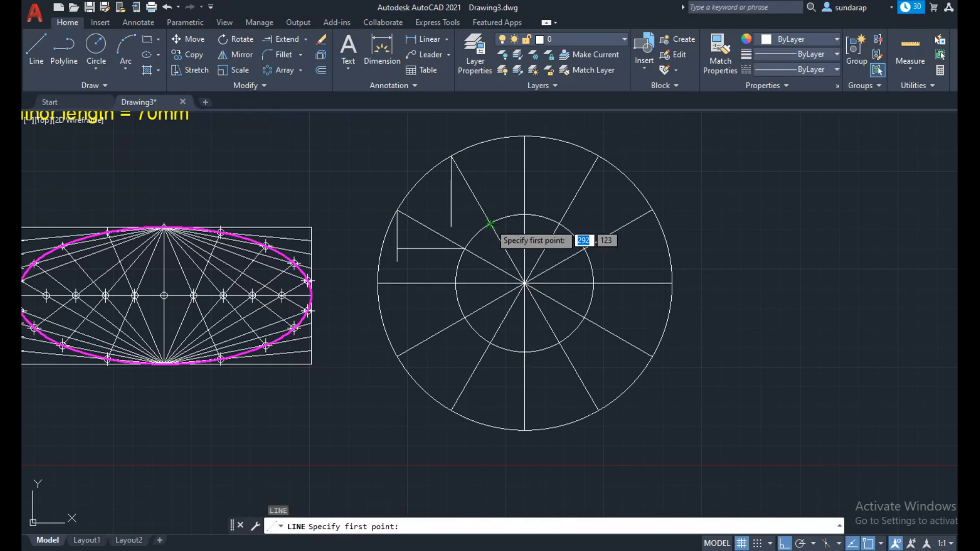
left_click(489, 225)
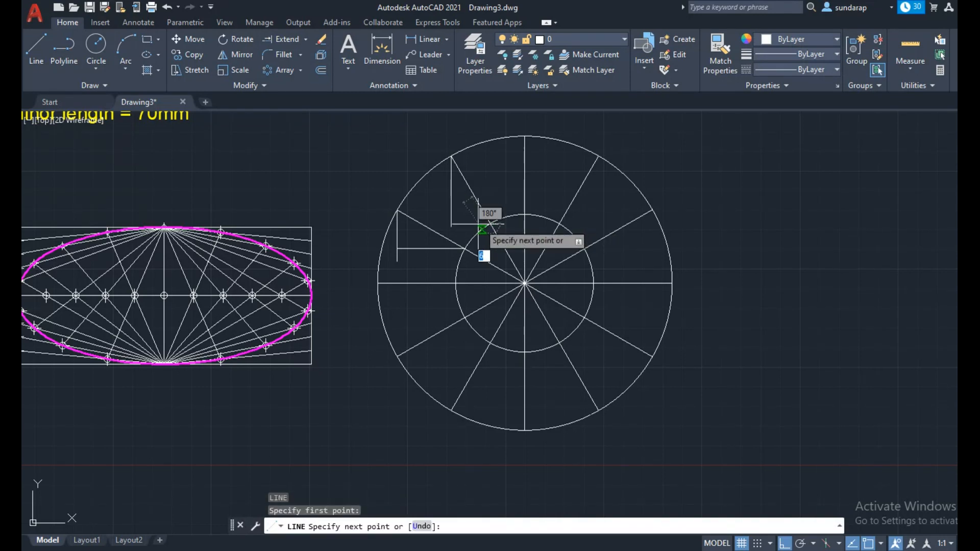
left_click(451, 223)
key("Return")
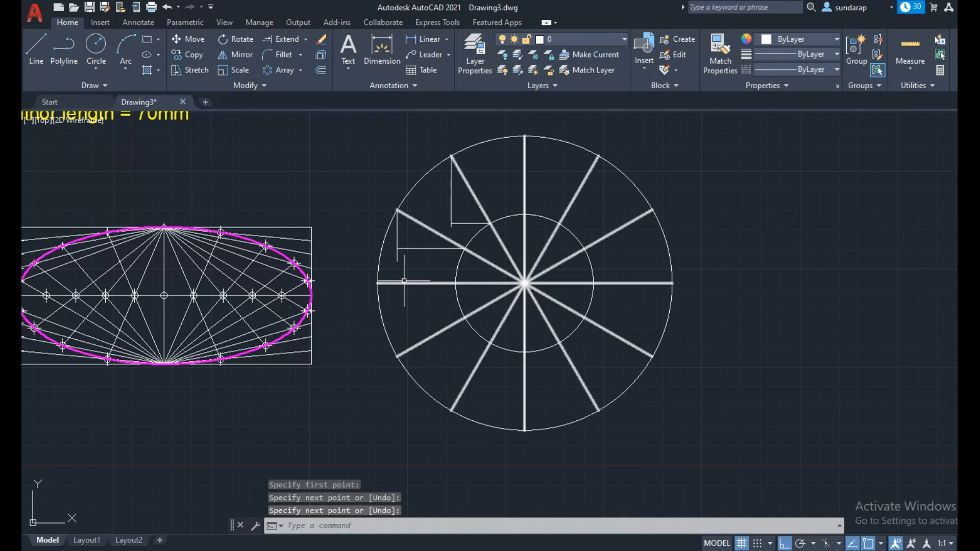
Trim the overhanging lower ends of the two vertical lines at the horizontal lines in the upper-left quarter.
left_click(286, 56)
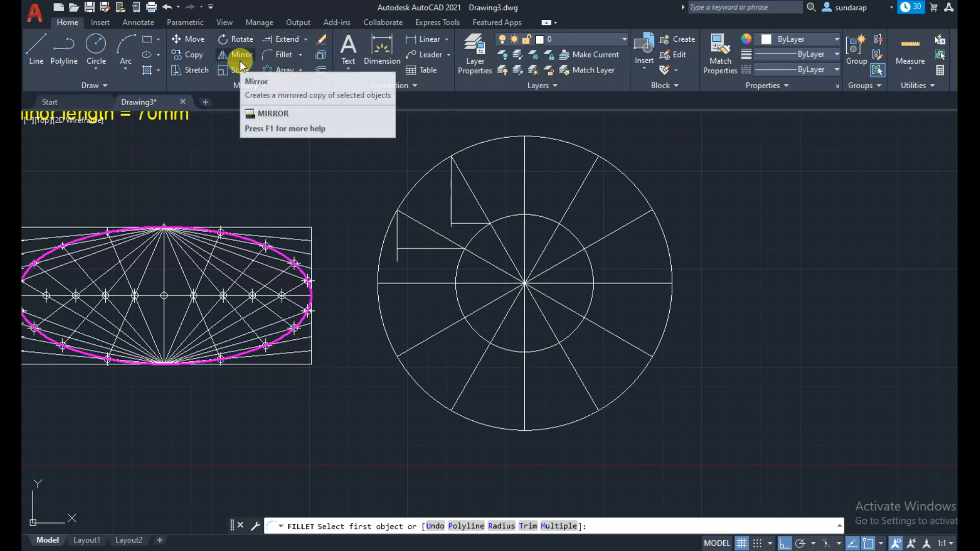
key("Escape")
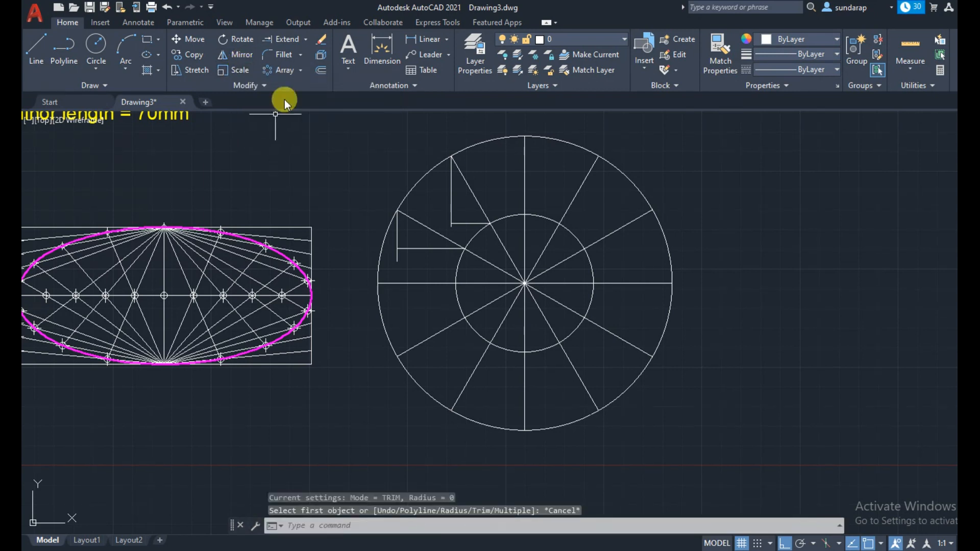
left_click(306, 40)
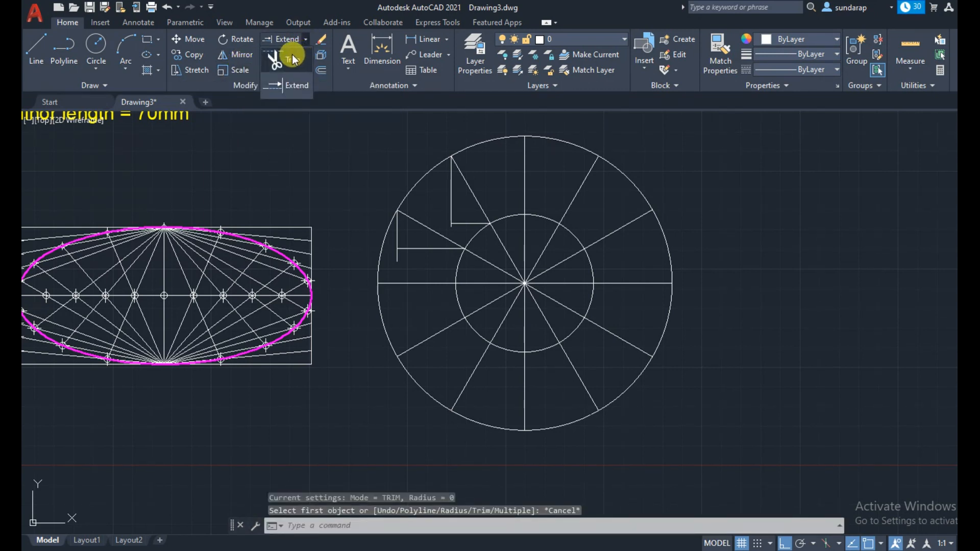
left_click(292, 55)
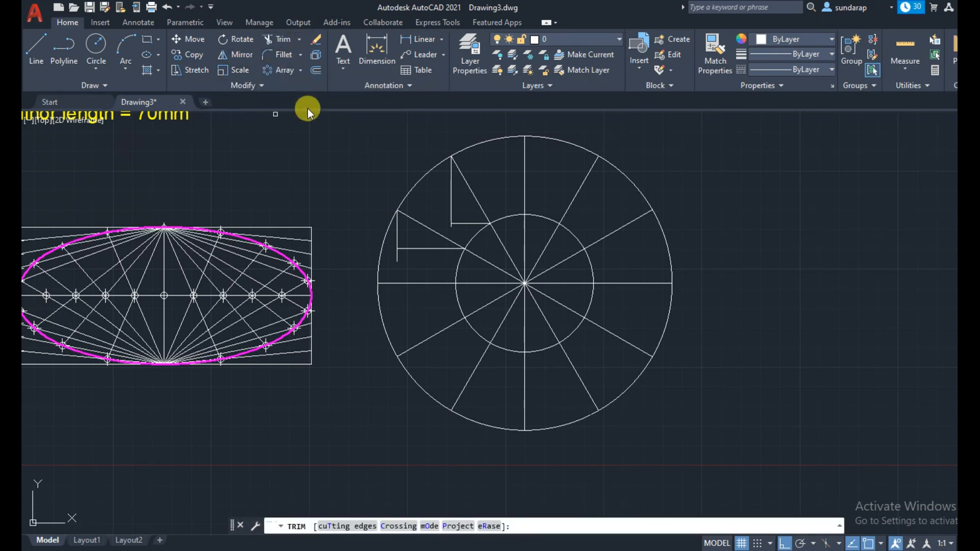
left_click(345, 165)
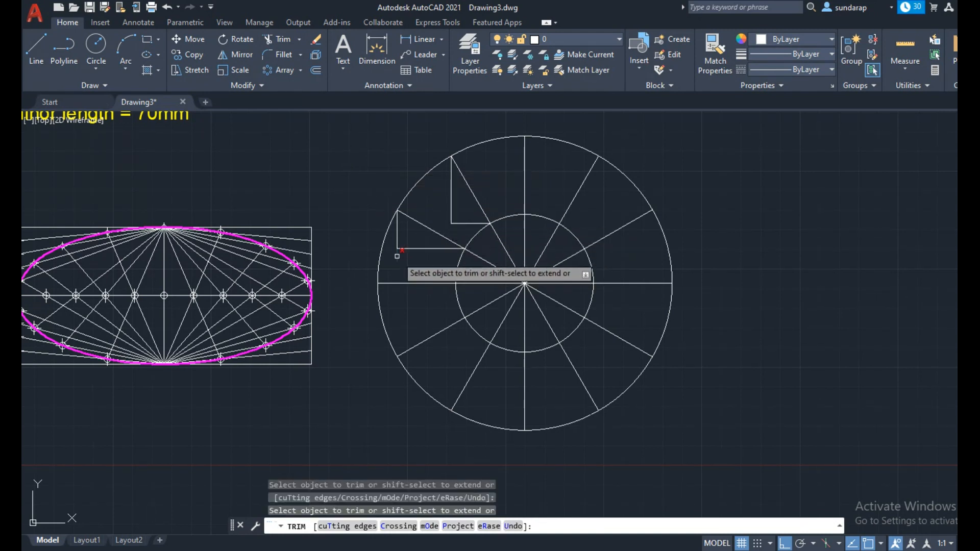
key("Escape")
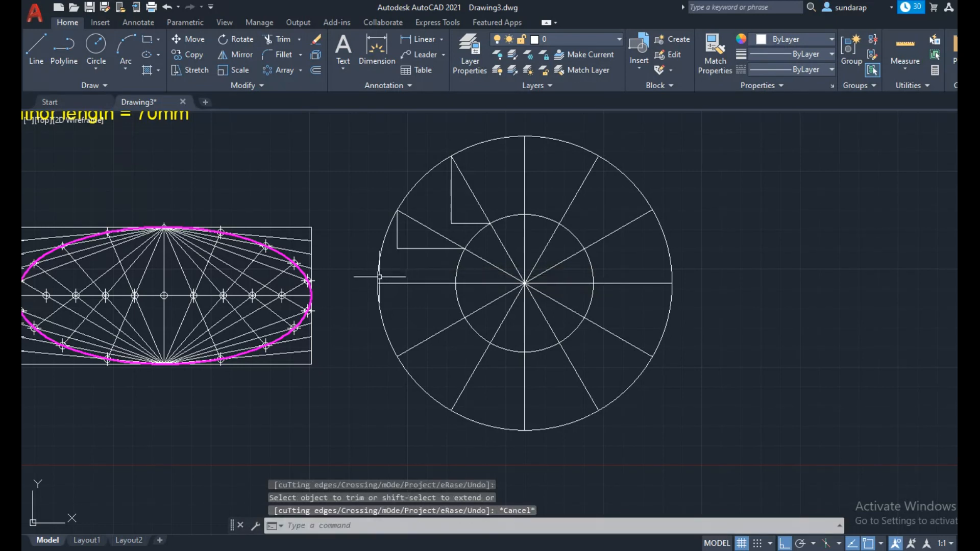
Mirror the four projection lines of the upper-left quarter across the circles' vertical diameter, keeping the source lines.
left_click(240, 50)
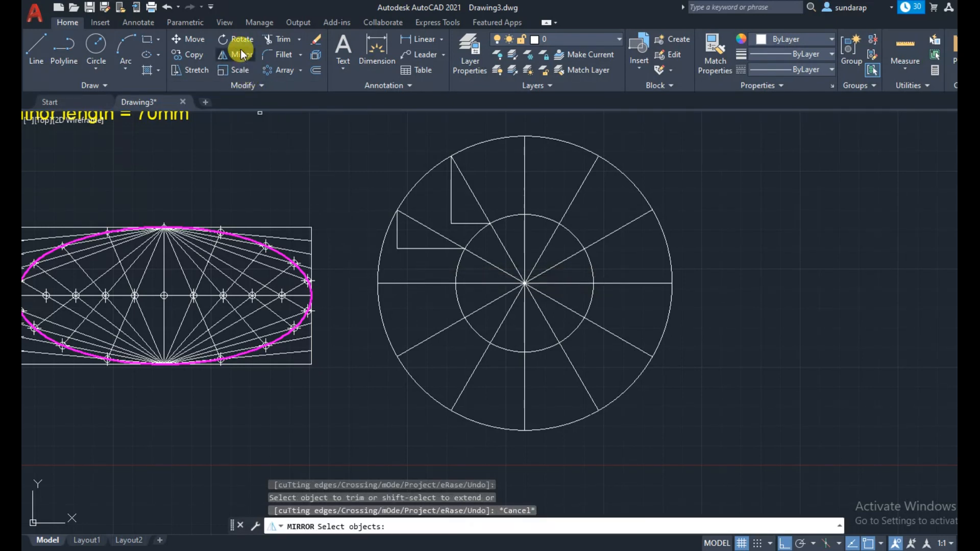
left_click(452, 197)
left_click(467, 224)
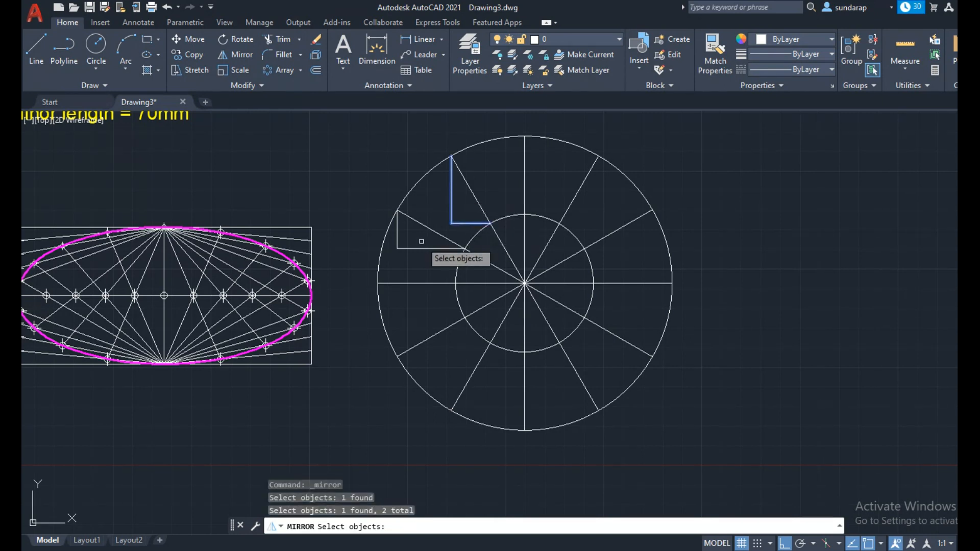
mouse_move(428, 258)
left_mouse_down()
mouse_move(393, 217)
mouse_move(409, 263)
left_mouse_up()
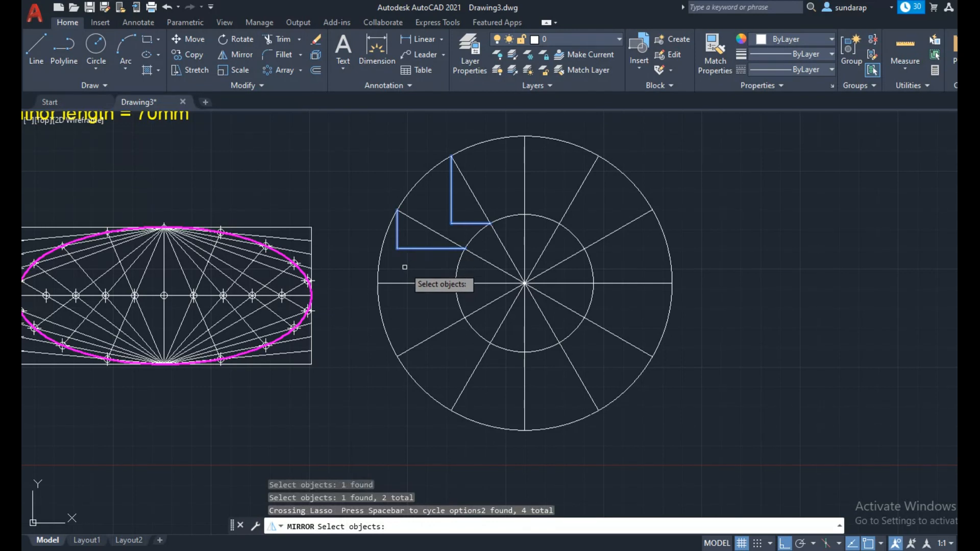
key("Return")
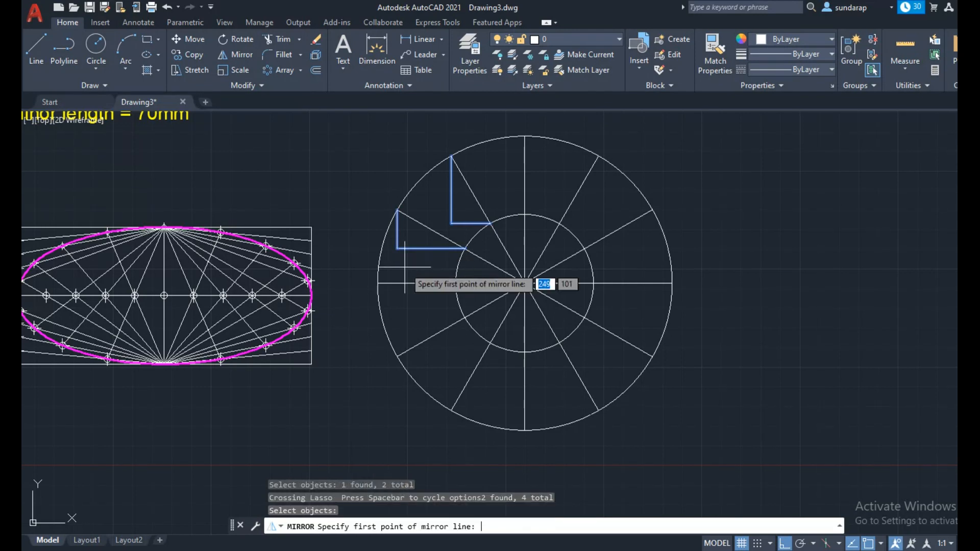
left_click(525, 136)
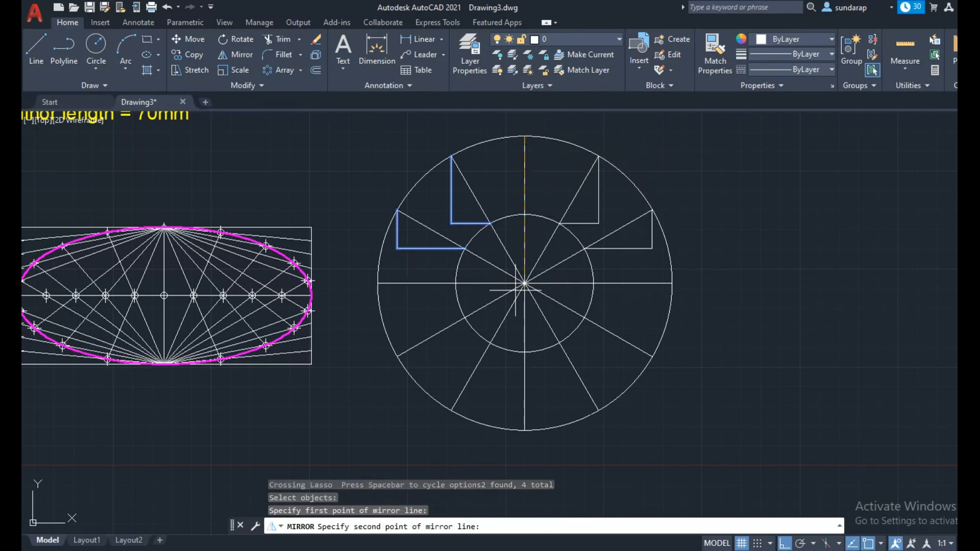
left_click(525, 430)
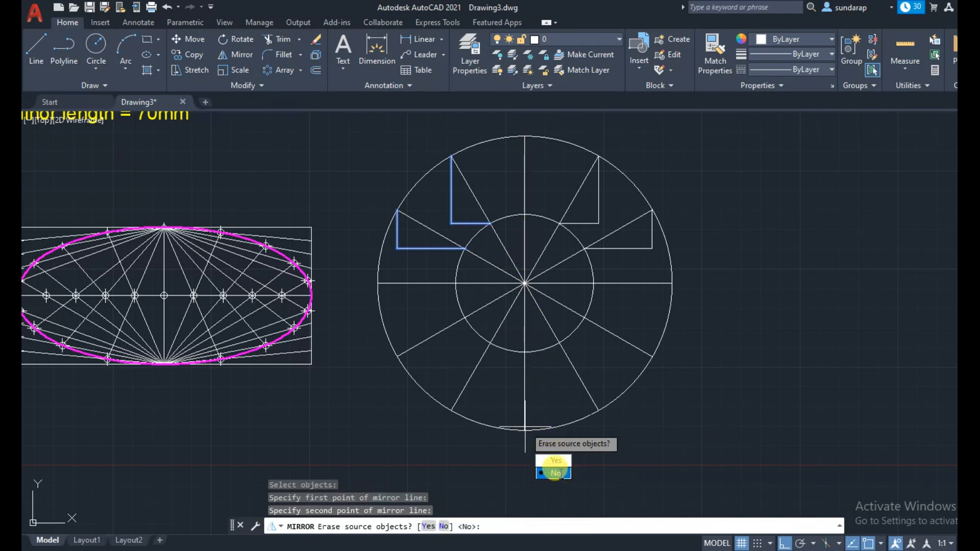
left_click(555, 473)
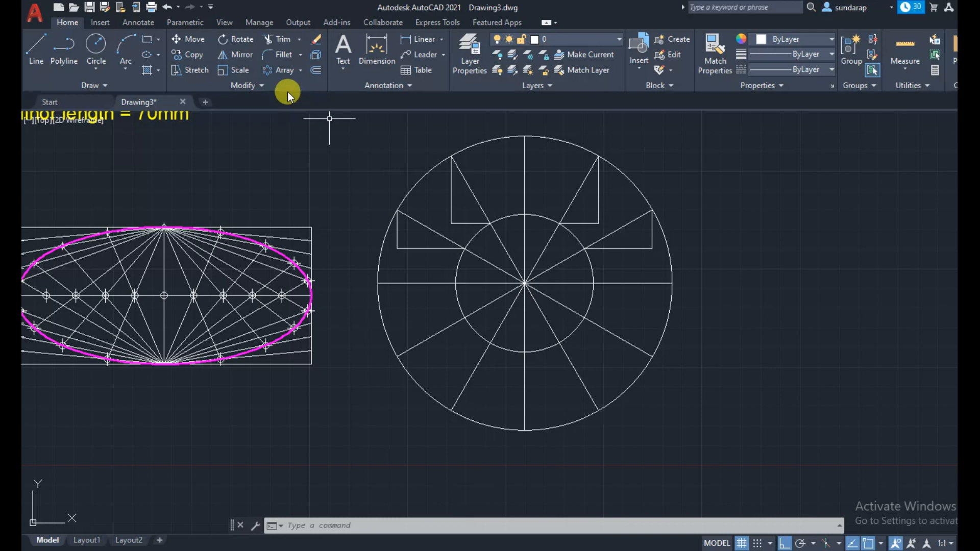
Mirror all eight projection lines of the upper half across the circles' horizontal diameter, keeping the source lines.
left_click(236, 59)
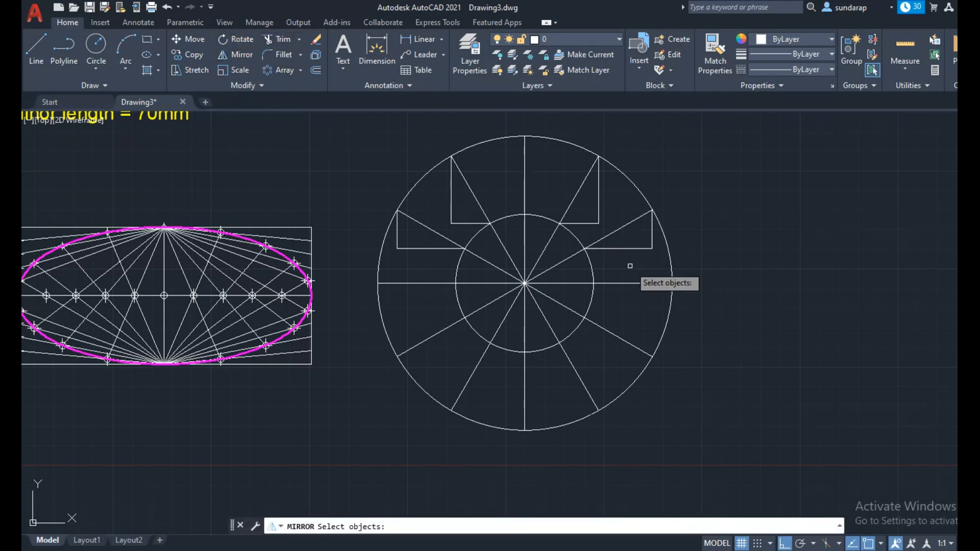
mouse_move(657, 255)
left_mouse_down()
mouse_move(647, 241)
mouse_move(652, 251)
left_mouse_up()
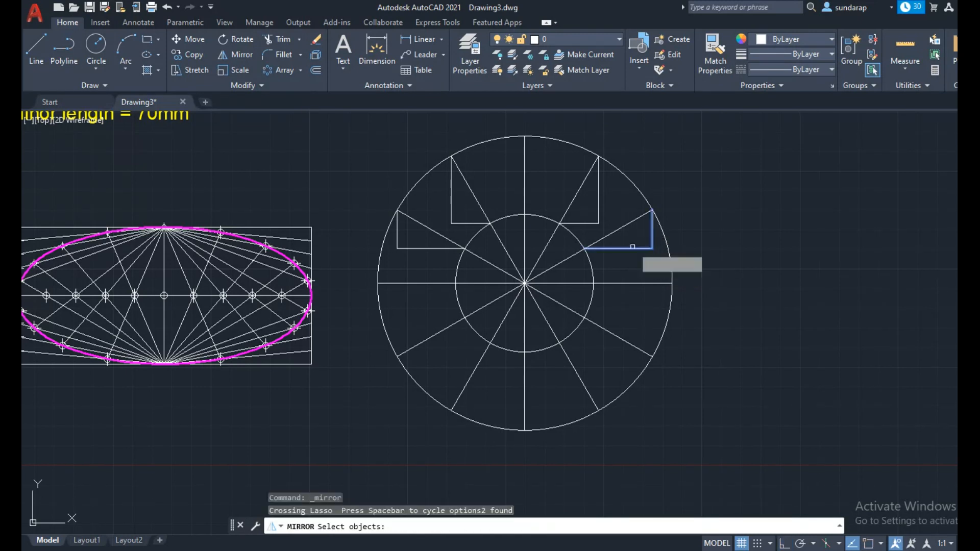
left_click_drag(606, 206, 595, 211)
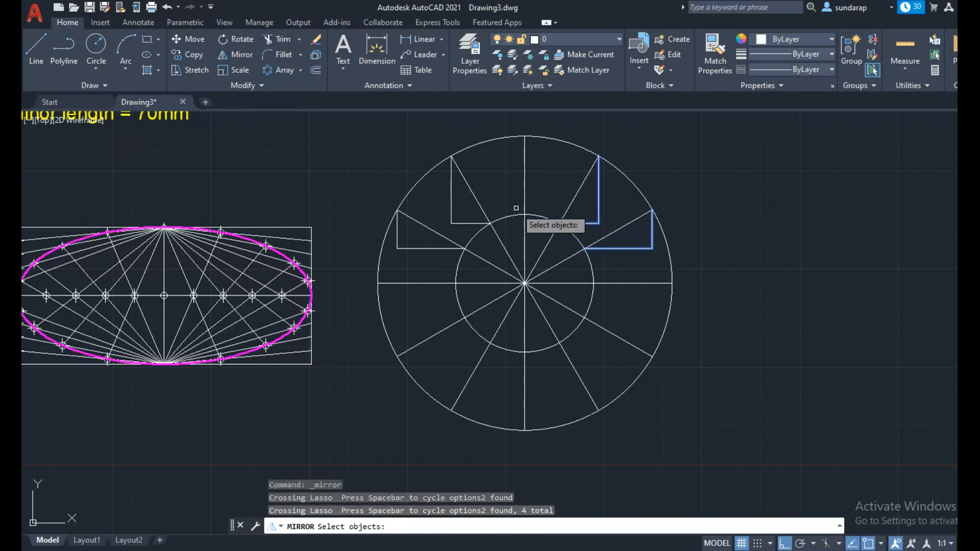
left_click(465, 227)
mouse_move(468, 223)
left_mouse_down()
mouse_move(454, 200)
mouse_move(447, 206)
left_mouse_up()
left_click(466, 213)
mouse_move(428, 259)
left_mouse_down()
mouse_move(411, 240)
mouse_move(398, 263)
left_mouse_up()
key("Return")
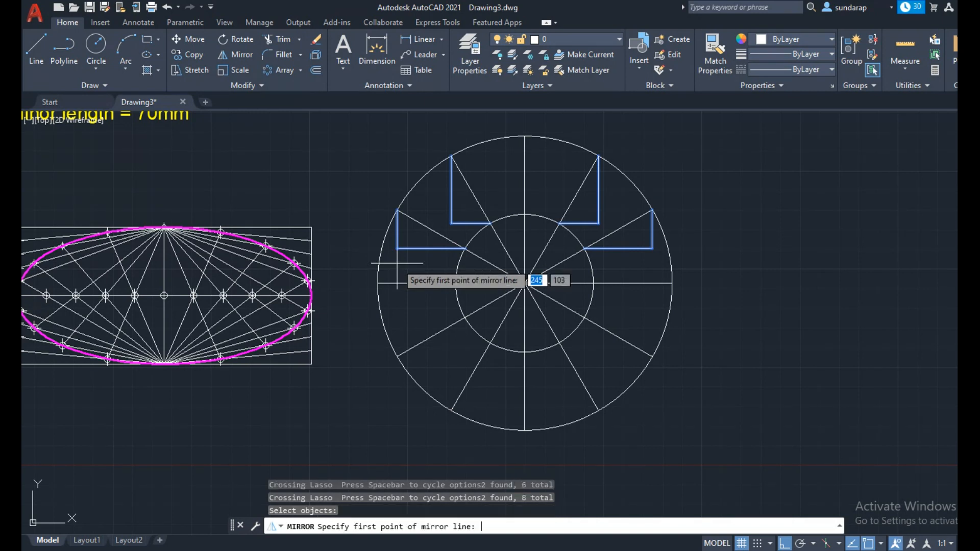
left_click(672, 284)
left_click(377, 283)
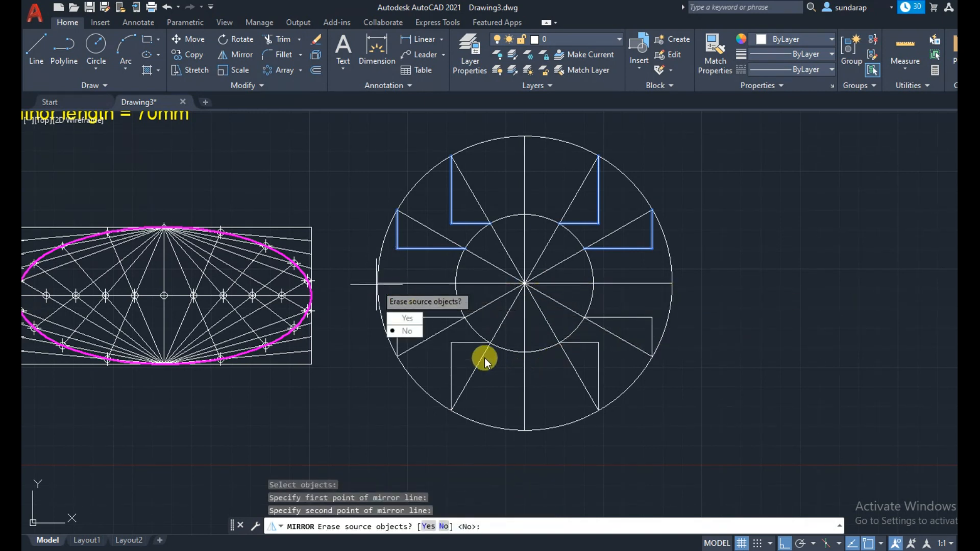
left_click(406, 330)
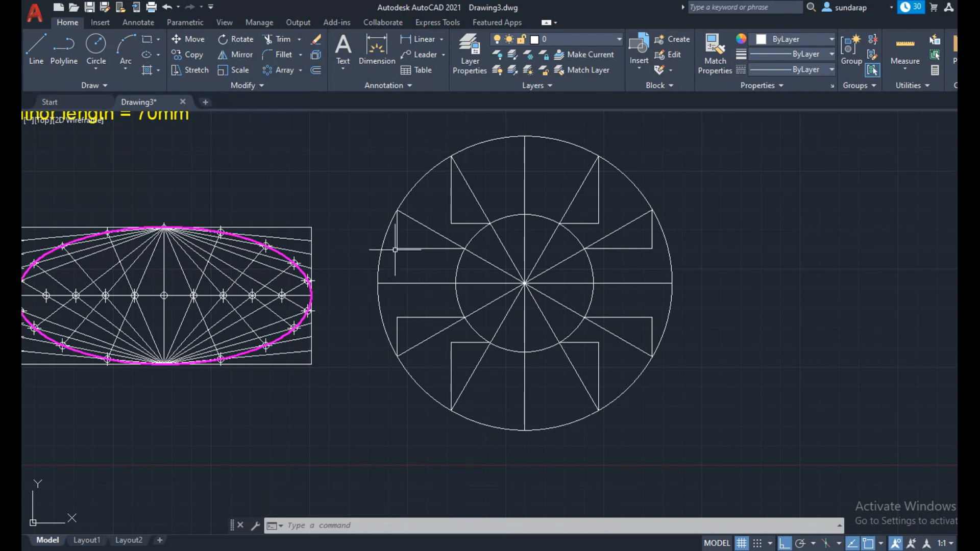
Place points at both ends of the horizontal diameter, the four upper projection-line corners and the top of the inner circle.
type("point")
key("Return")
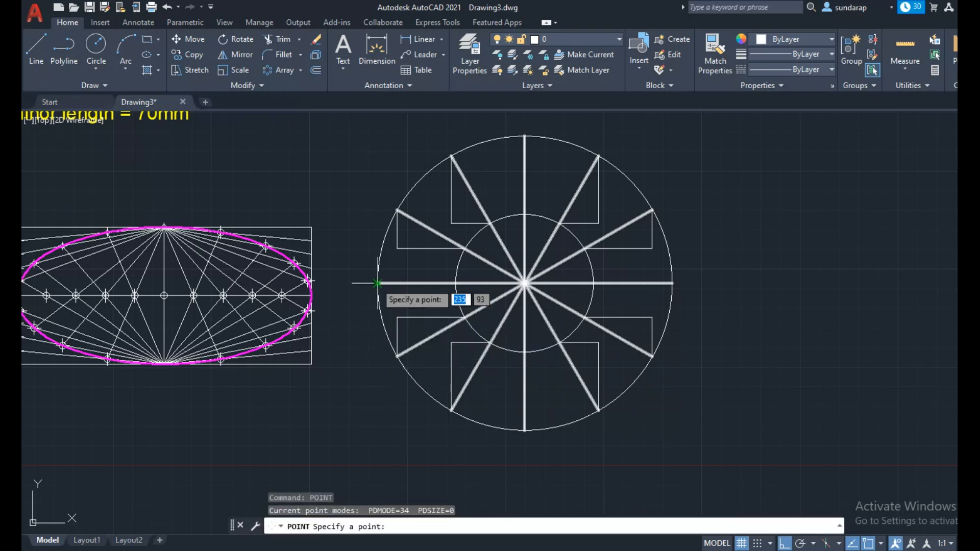
left_click(377, 283)
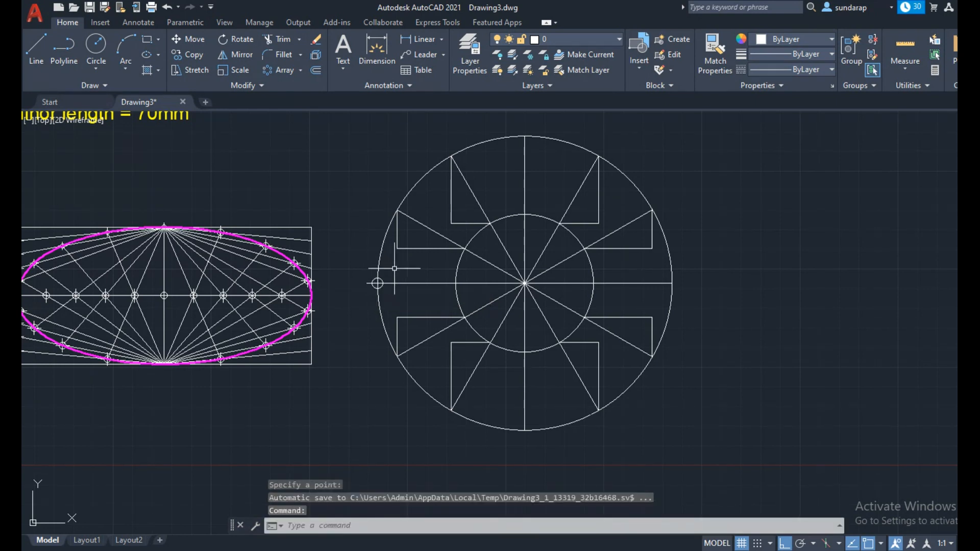
key("Return")
left_click(397, 249)
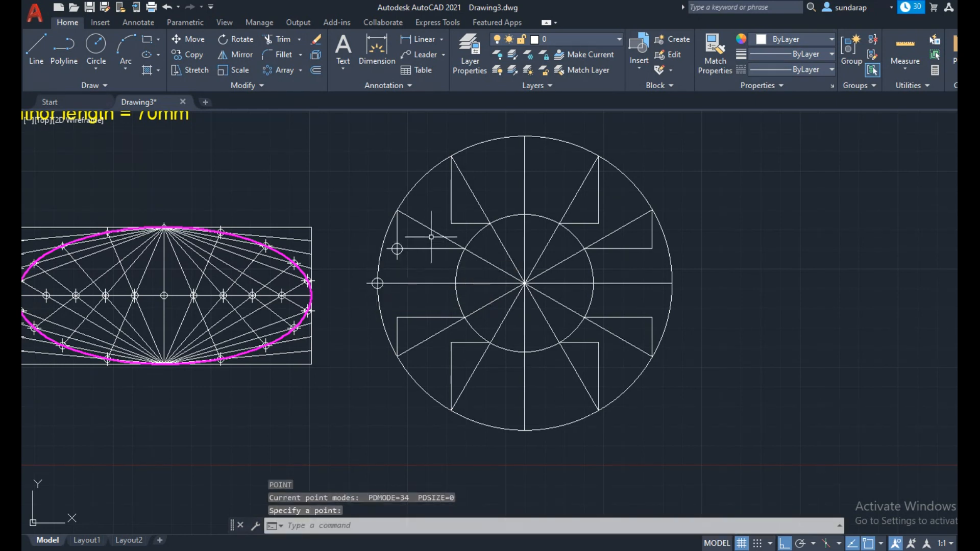
left_click(451, 224)
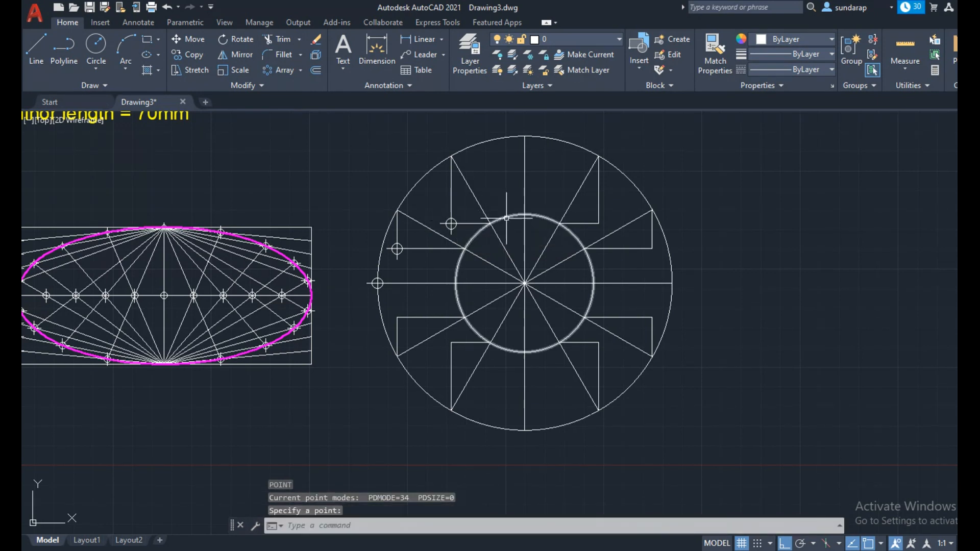
key("Return")
left_click(524, 214)
key("Return")
left_click(598, 224)
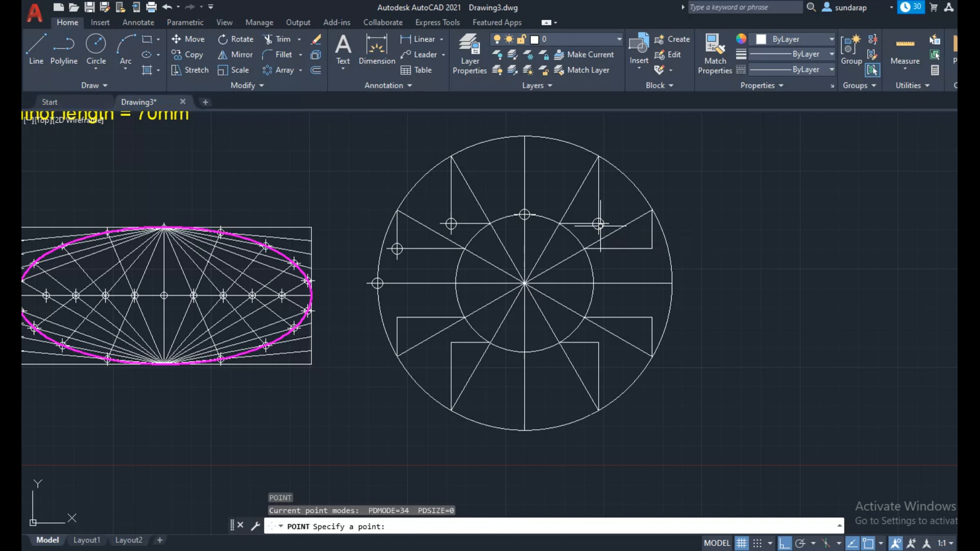
key("Return")
left_click(652, 249)
key("Return")
left_click(672, 283)
Place points at the four lower projection-line corners and the bottom of the inner circle.
key("Return")
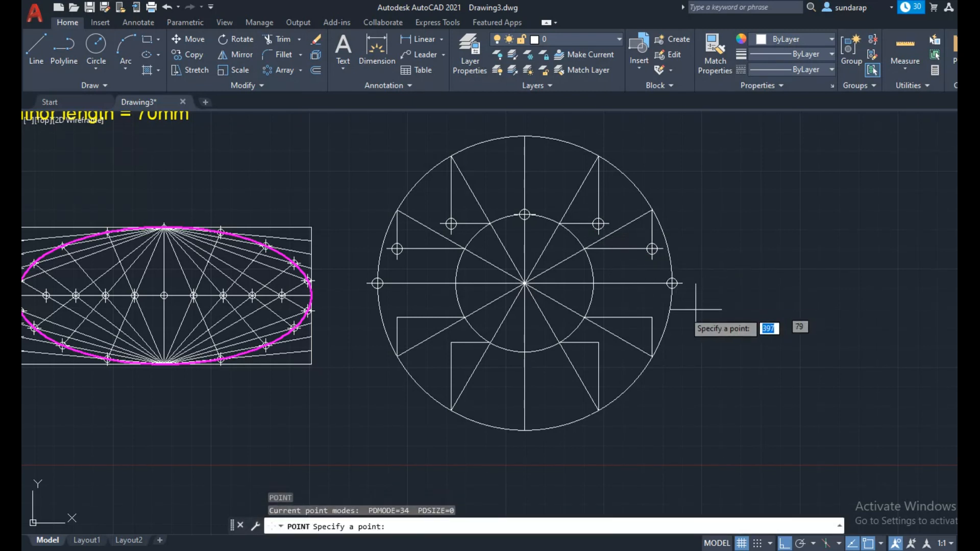
left_click(652, 317)
key("Return")
left_click(598, 343)
key("Return")
left_click(524, 352)
key("Return")
left_click(452, 342)
key("Return")
left_click(397, 318)
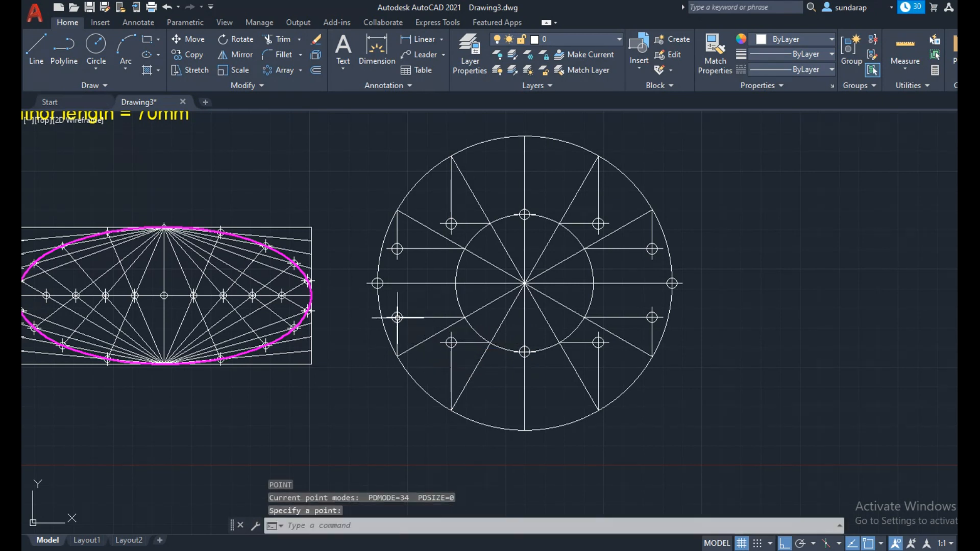
key("Escape")
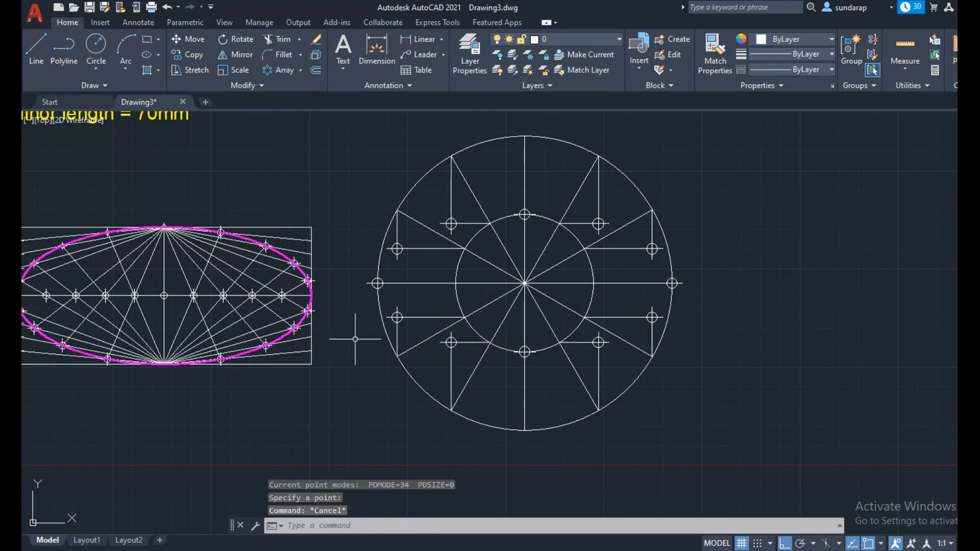
Draw a spline clockwise through all twelve points with Ortho off, starting and ending at the corner point above the diameter's left end.
type("spl")
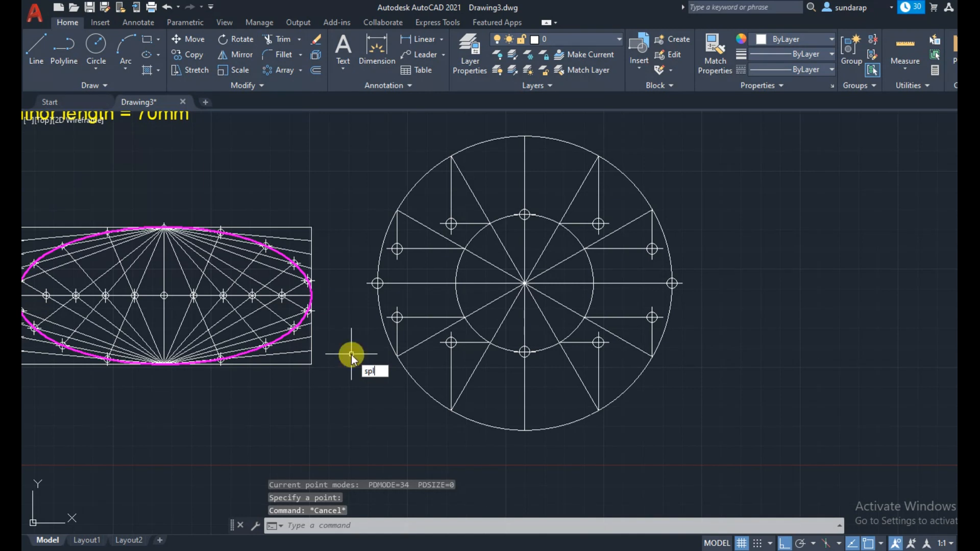
key("Return")
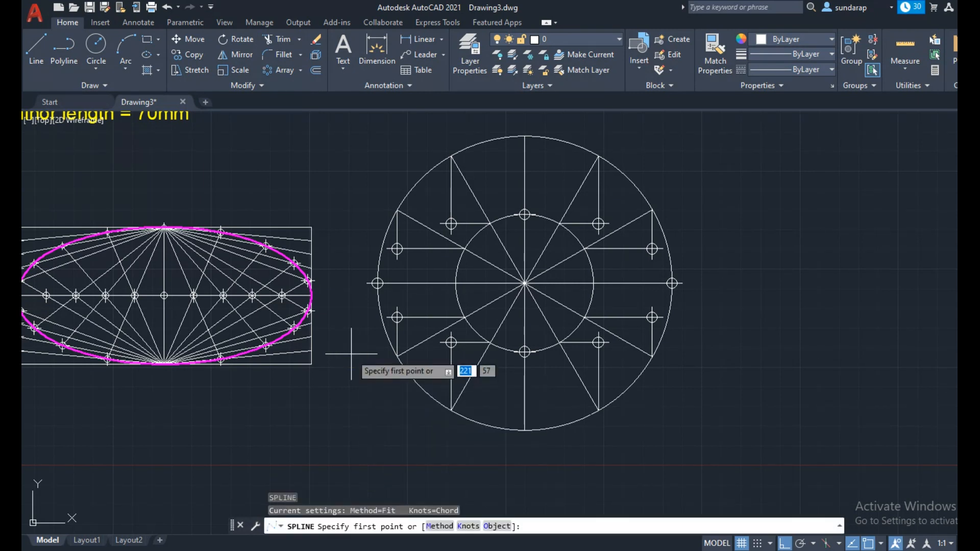
left_click(397, 249)
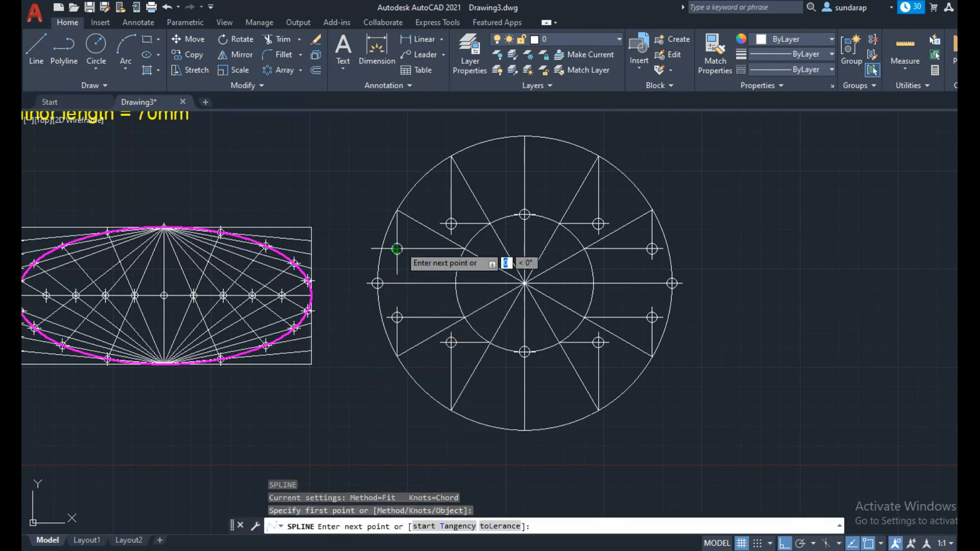
left_click(451, 224)
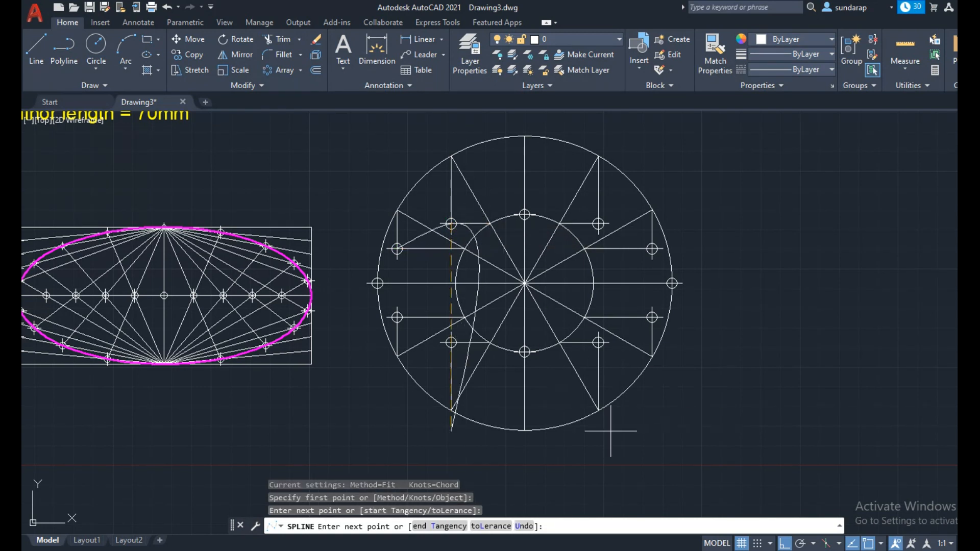
key("F8")
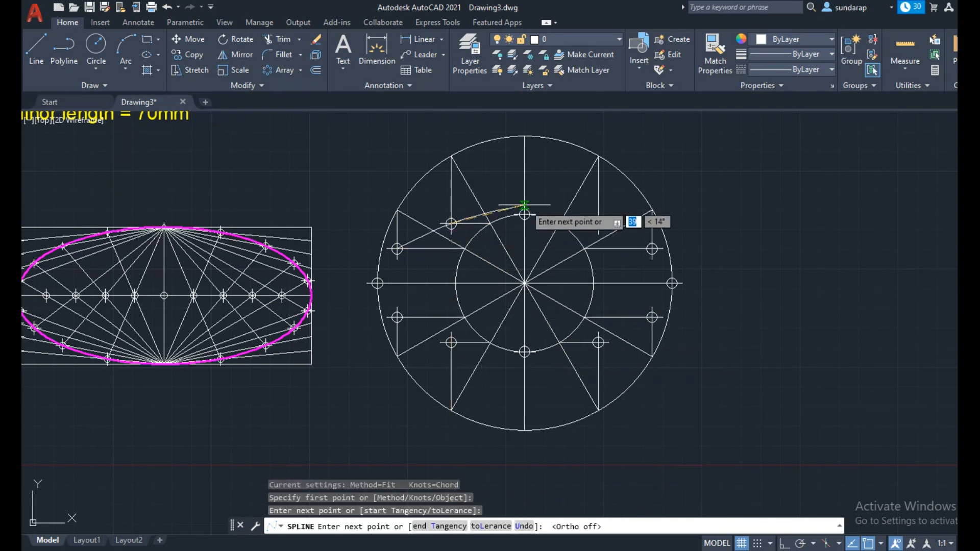
left_click(524, 214)
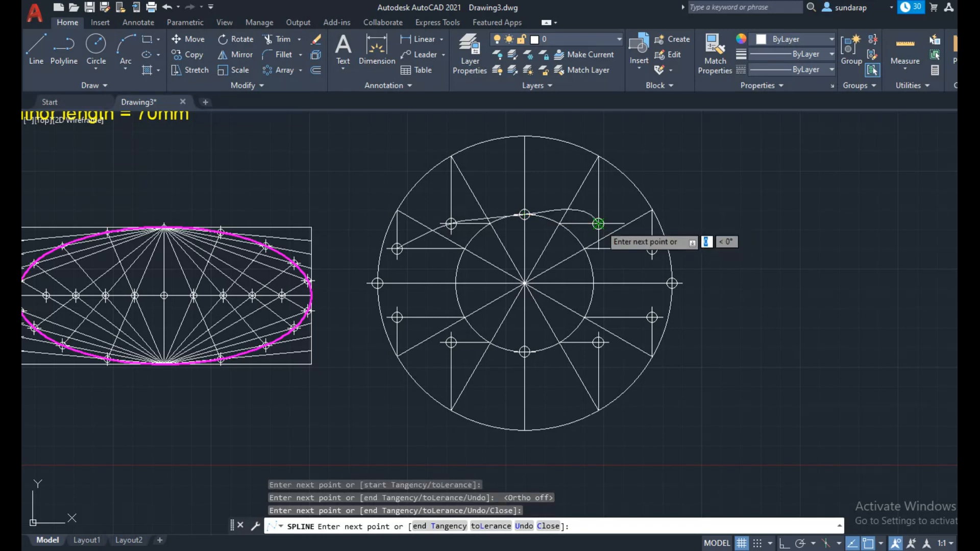
left_click(652, 249)
left_click(672, 284)
left_click(652, 317)
left_click(598, 342)
left_click(524, 352)
left_click(451, 343)
left_click(397, 317)
left_click(377, 283)
left_click(397, 249)
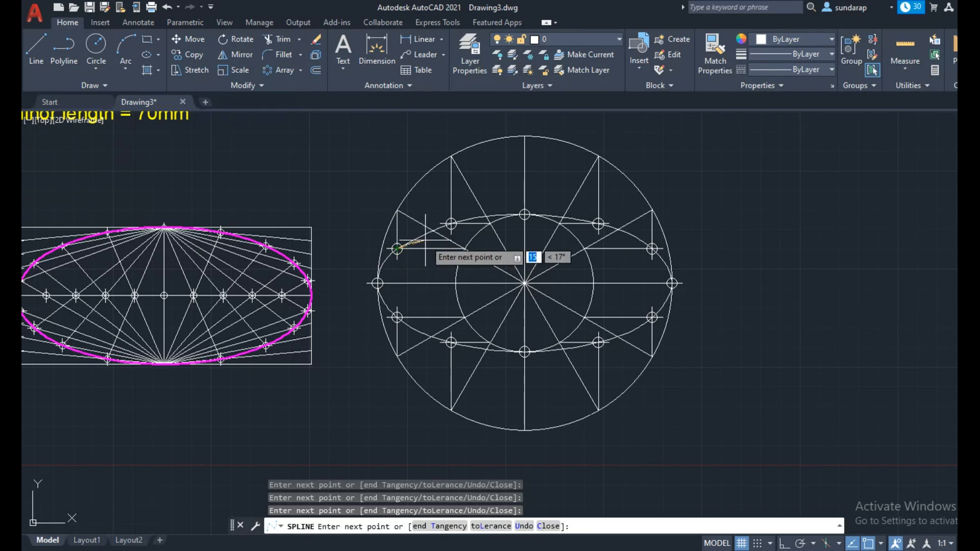
right_click(425, 241)
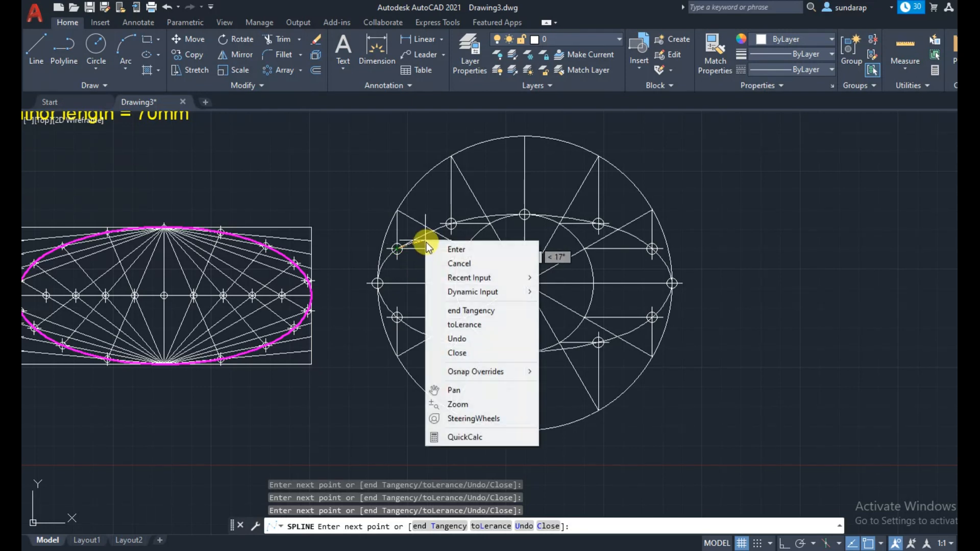
left_click(438, 247)
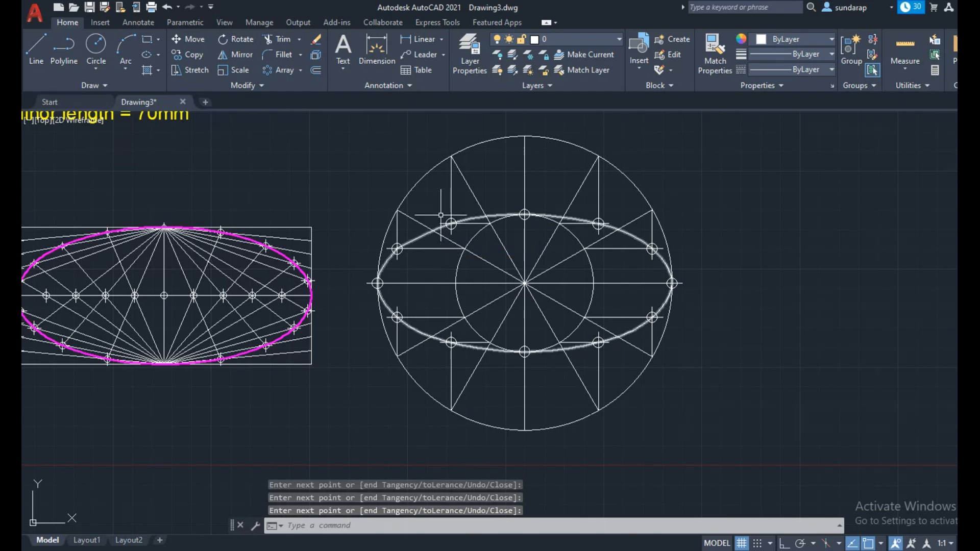
Set the new spline ellipse's lineweight to 0.35 mm and its colour to Magenta.
left_click(427, 235)
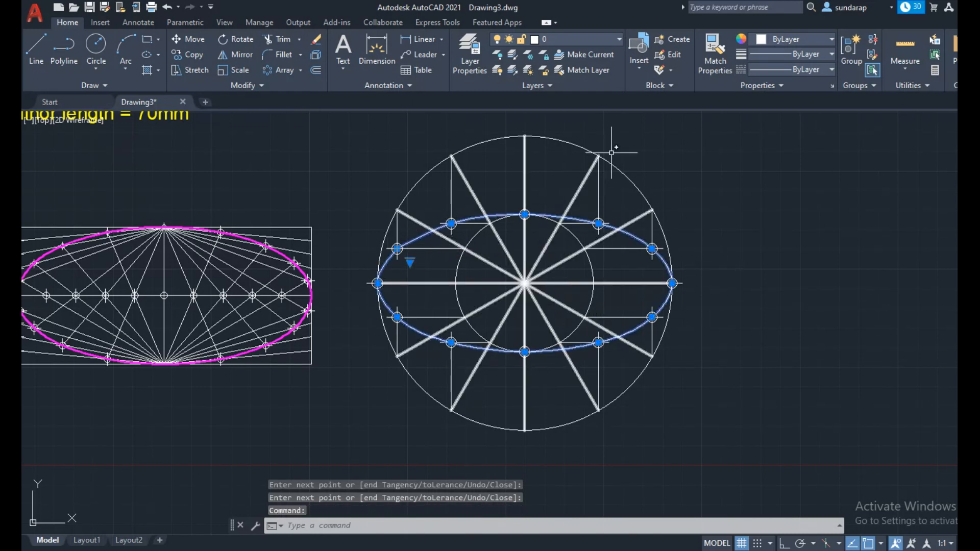
left_click(799, 54)
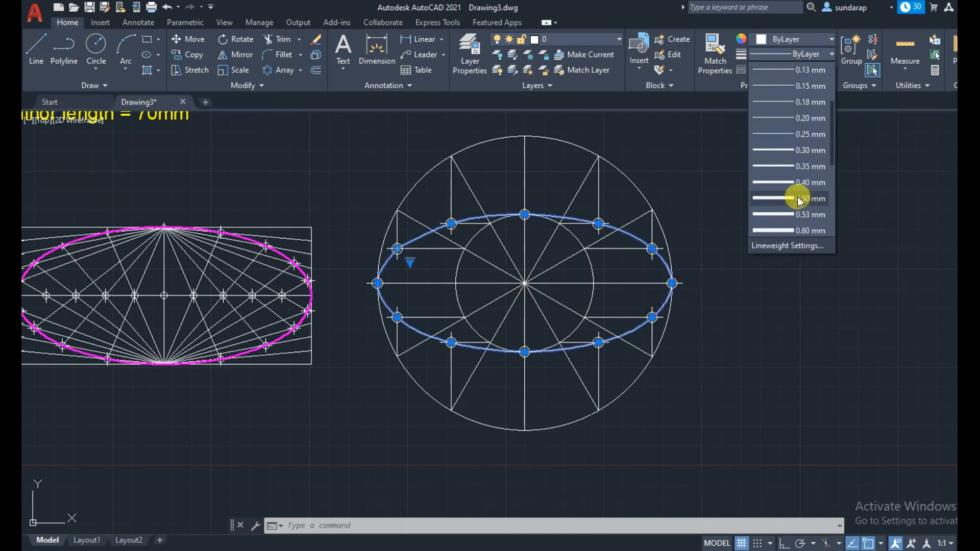
left_click(798, 164)
left_click(815, 39)
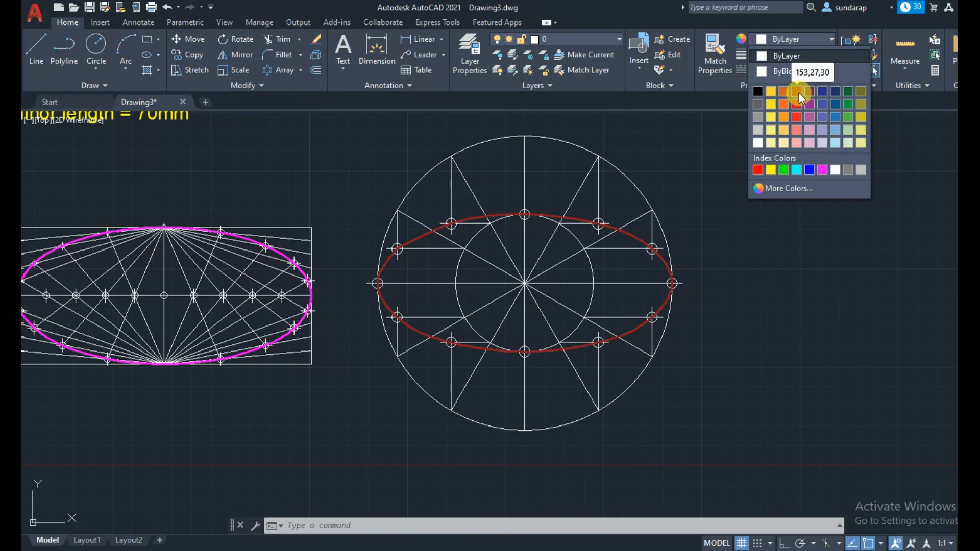
left_click(822, 170)
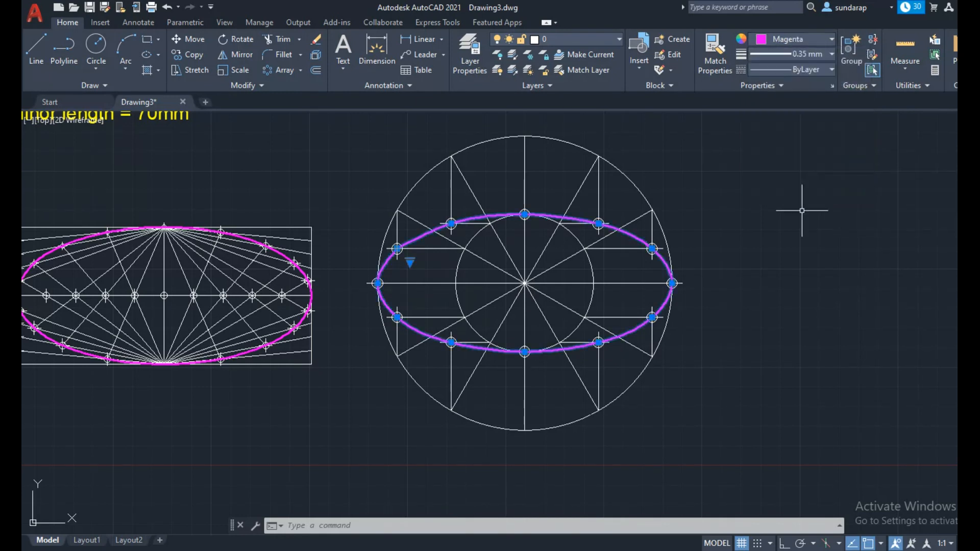
key("Escape")
Select the rectangle-method and concentric-circles ellipses together and examine them alongside the major and minor length notes.
mouse_move(743, 273)
middle_mouse_down()
mouse_move(838, 269)
mouse_move(859, 302)
middle_mouse_up()
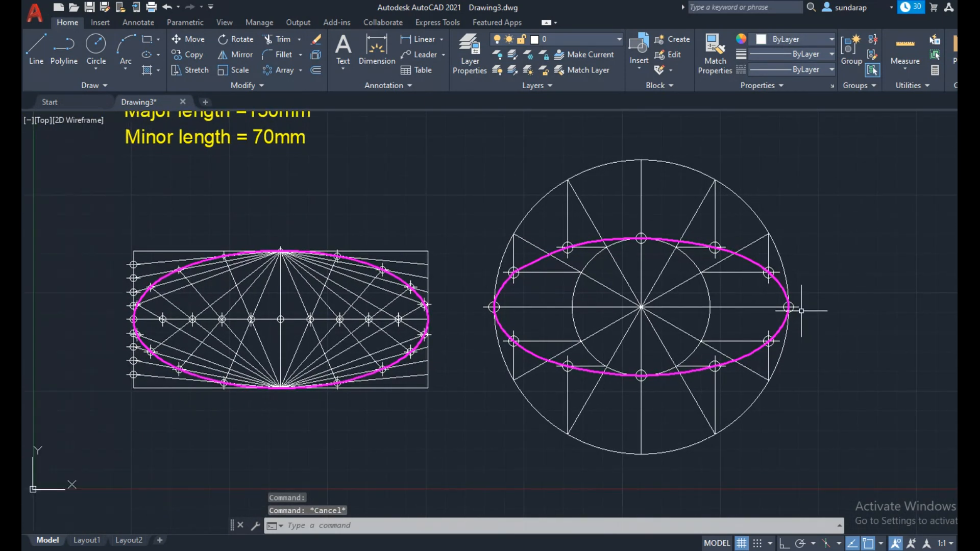
left_click(403, 271)
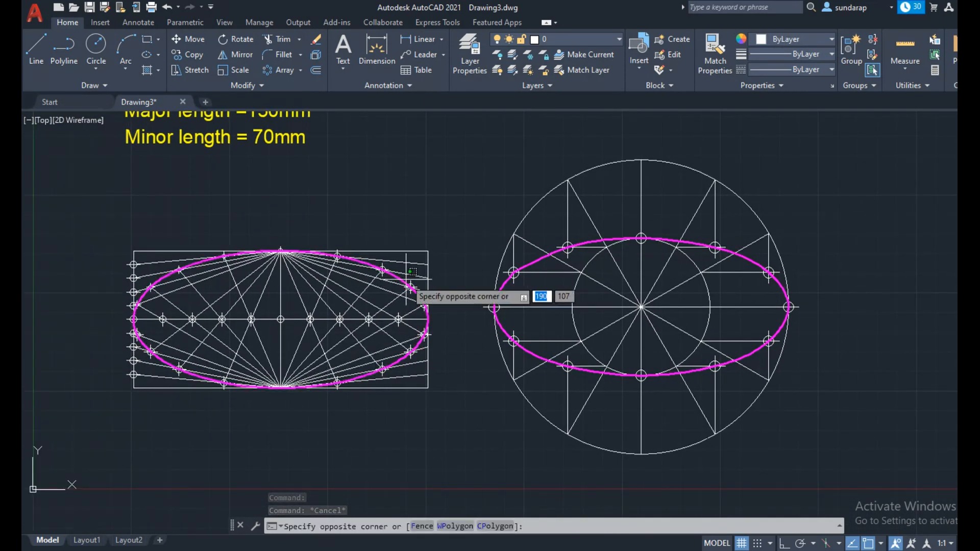
left_click(399, 279)
left_click(528, 264)
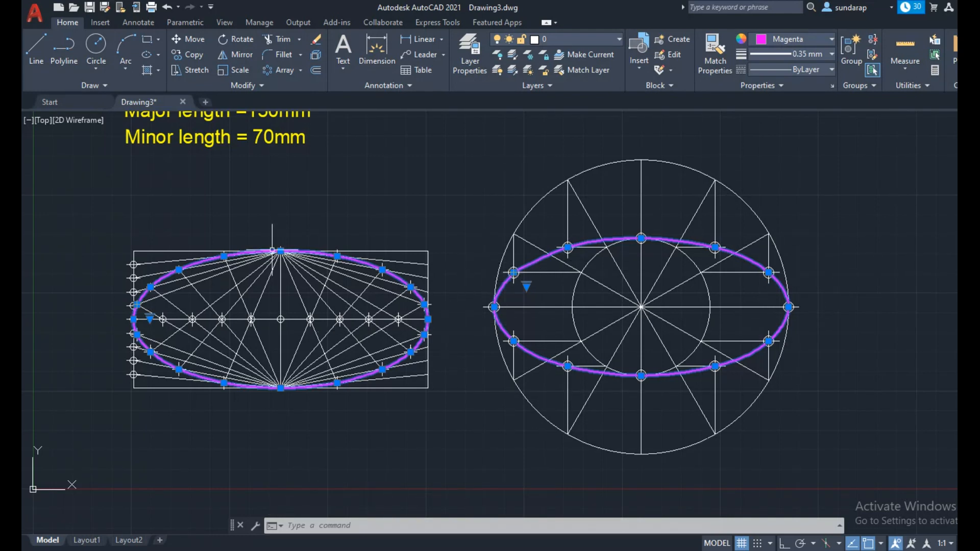
middle_click_drag(221, 177, 228, 221)
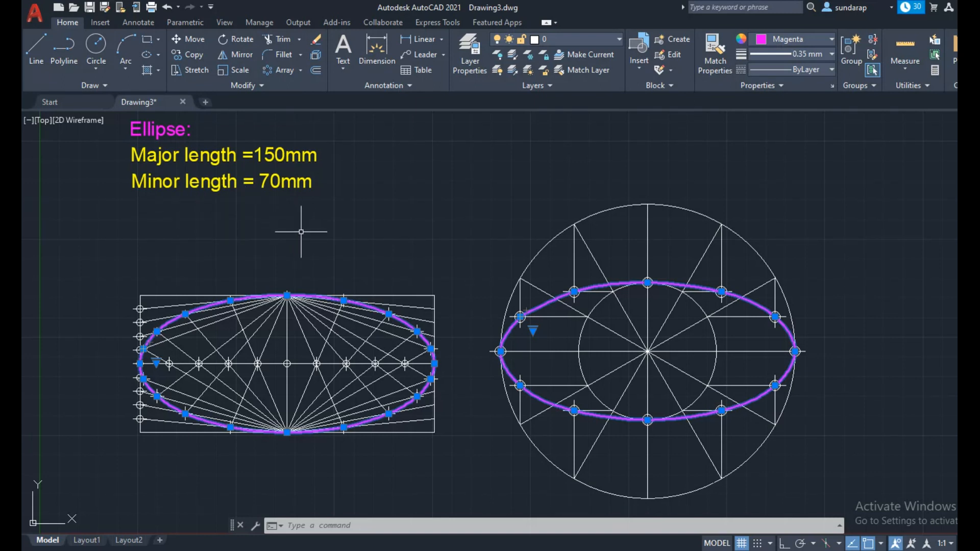
mouse_move(393, 234)
middle_mouse_down()
mouse_move(354, 232)
mouse_move(350, 245)
middle_mouse_up()
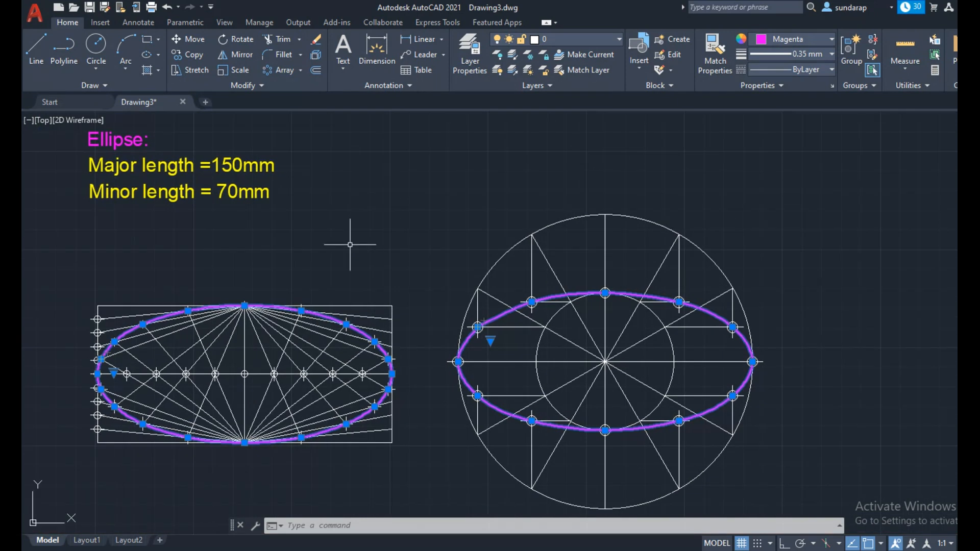